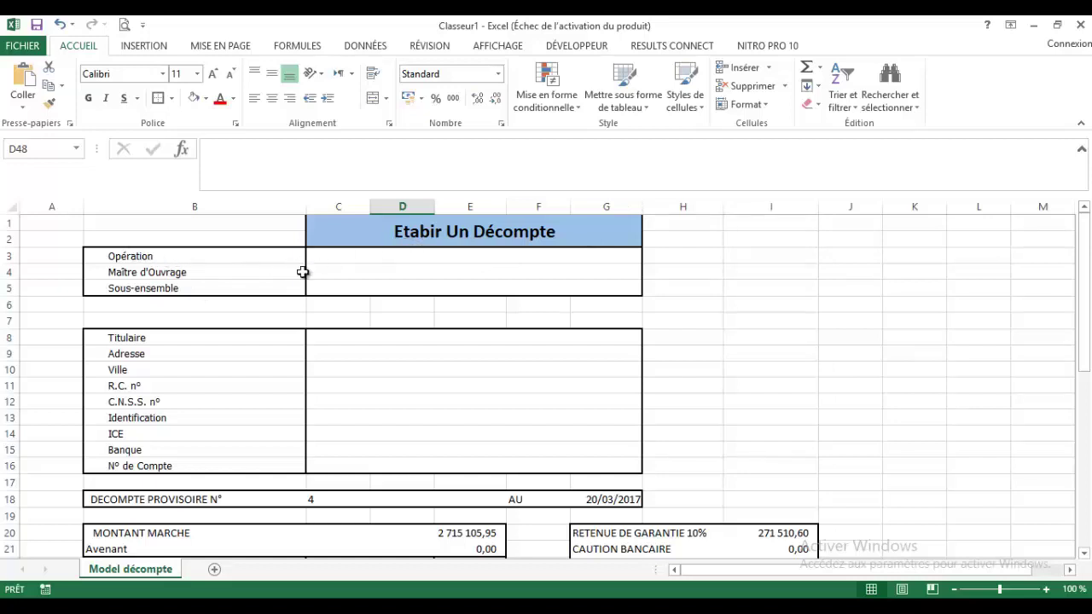
Examine the operation fields in rows 3 to 5 and the contractor's identification and bank fields in rows 8 to 16
click(152, 274)
click(410, 271)
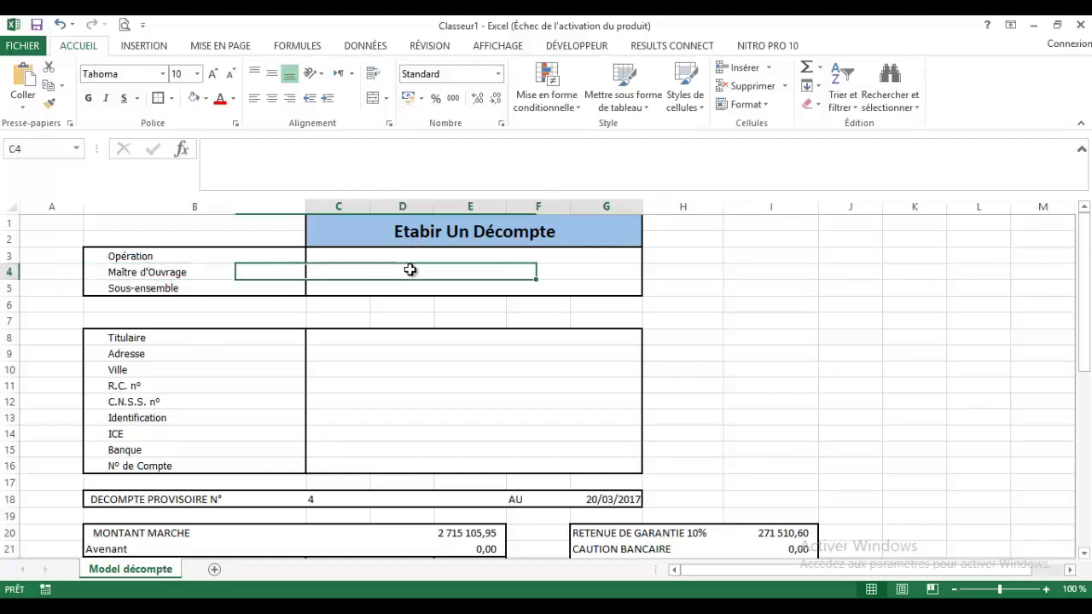
click(176, 286)
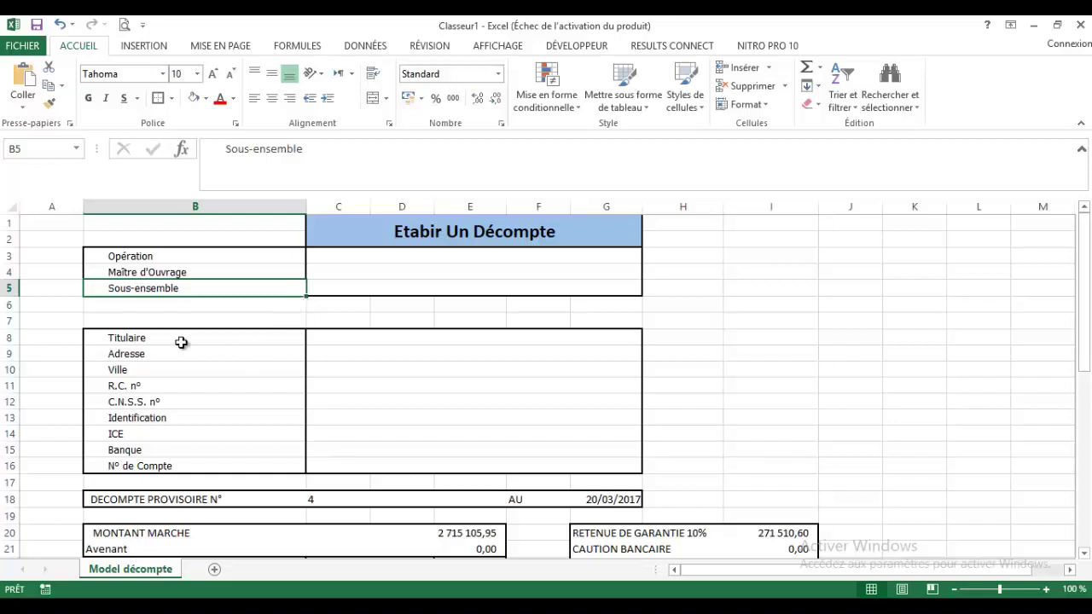
drag(145, 338, 114, 465)
drag(147, 343, 138, 466)
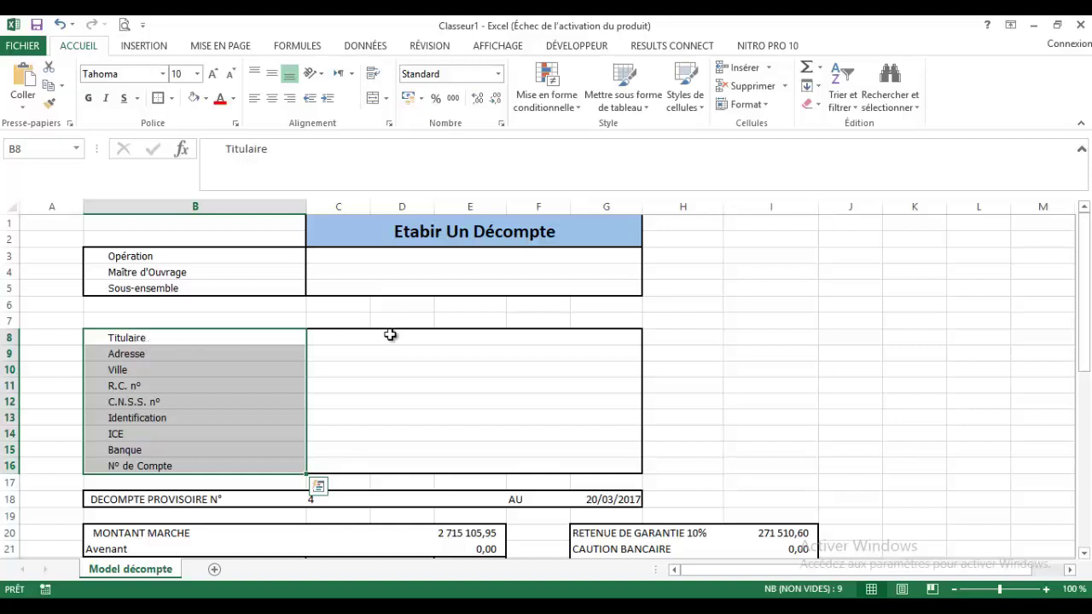
click(157, 388)
drag(157, 396, 244, 466)
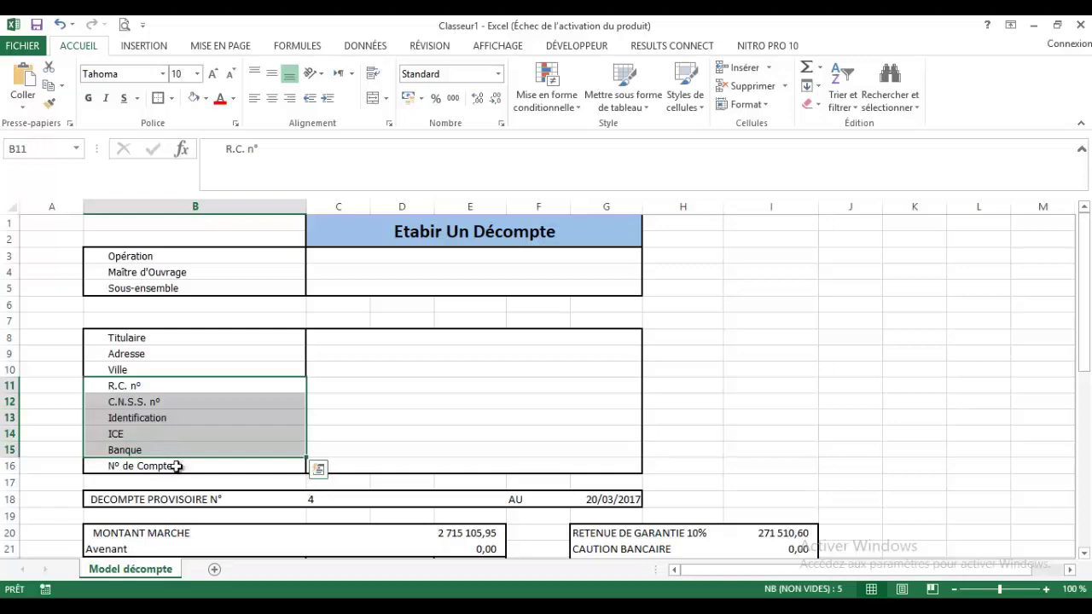
click(252, 468)
scroll(285, 461, down, 2)
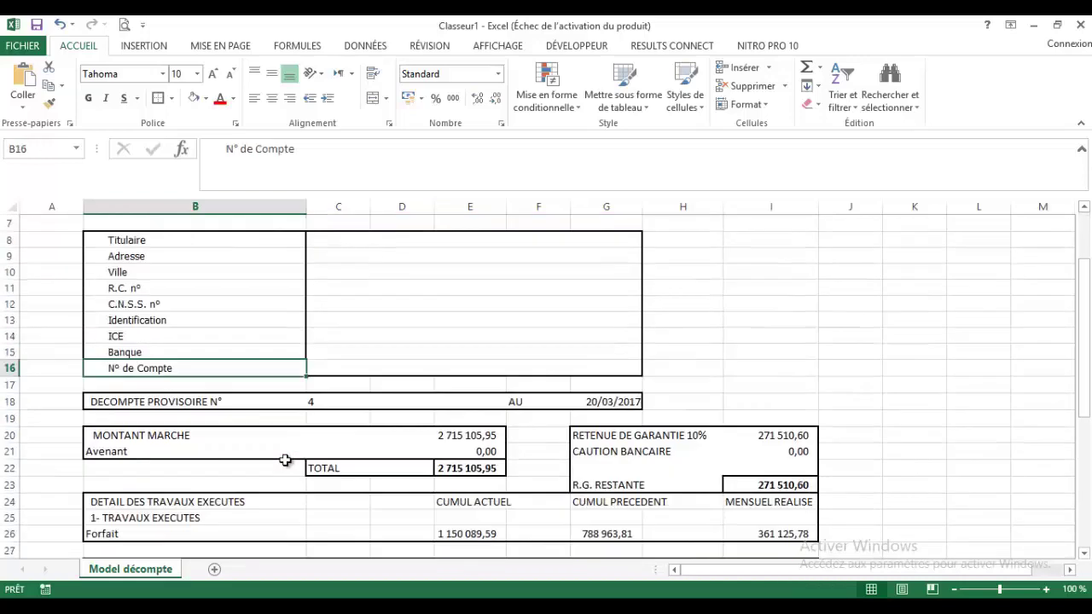
scroll(285, 461, up, 2)
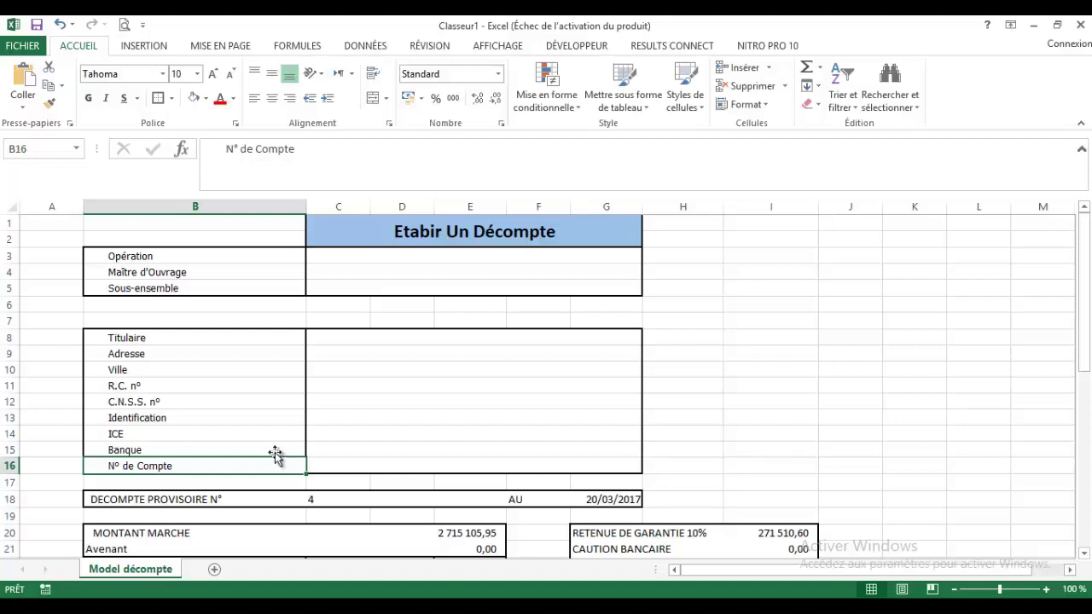
click(261, 483)
scroll(259, 494, down, 2)
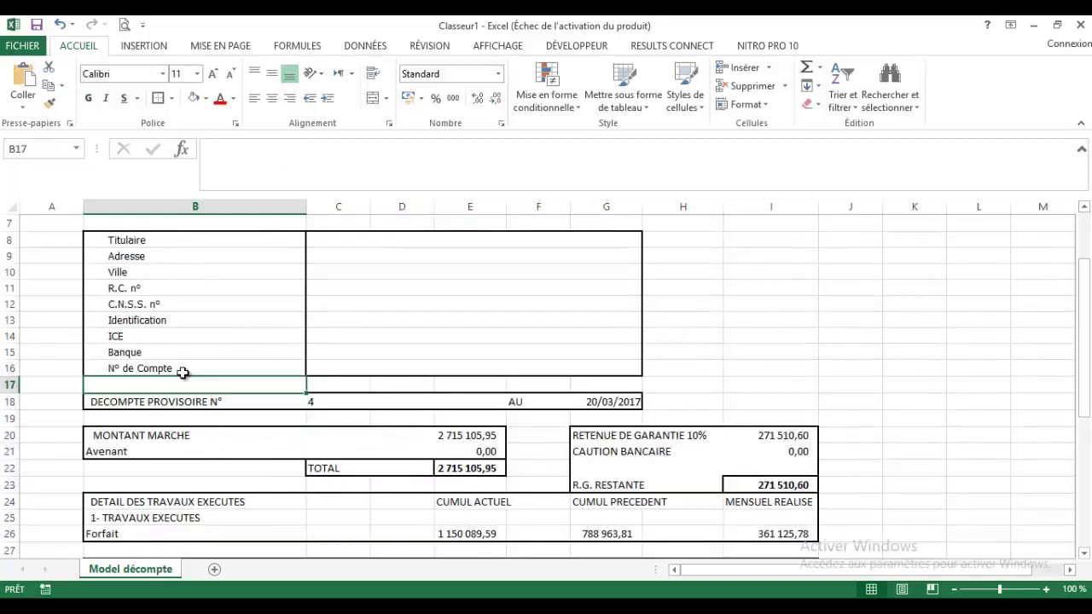
Review the DECOMPTE PROVISOIRE N° line in row 18, including its number and the AU date label
click(164, 404)
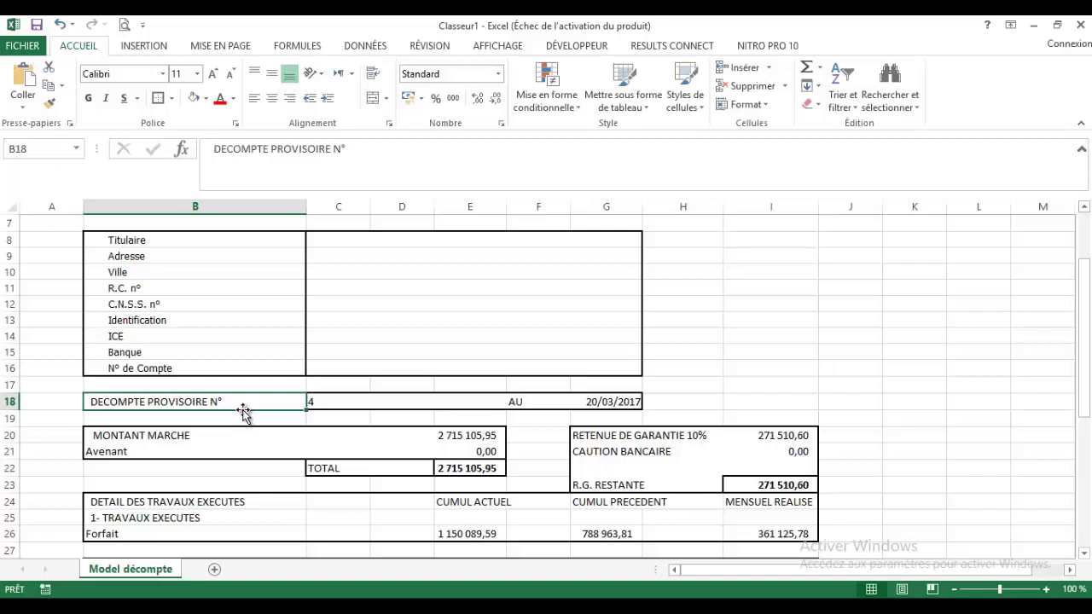
click(202, 415)
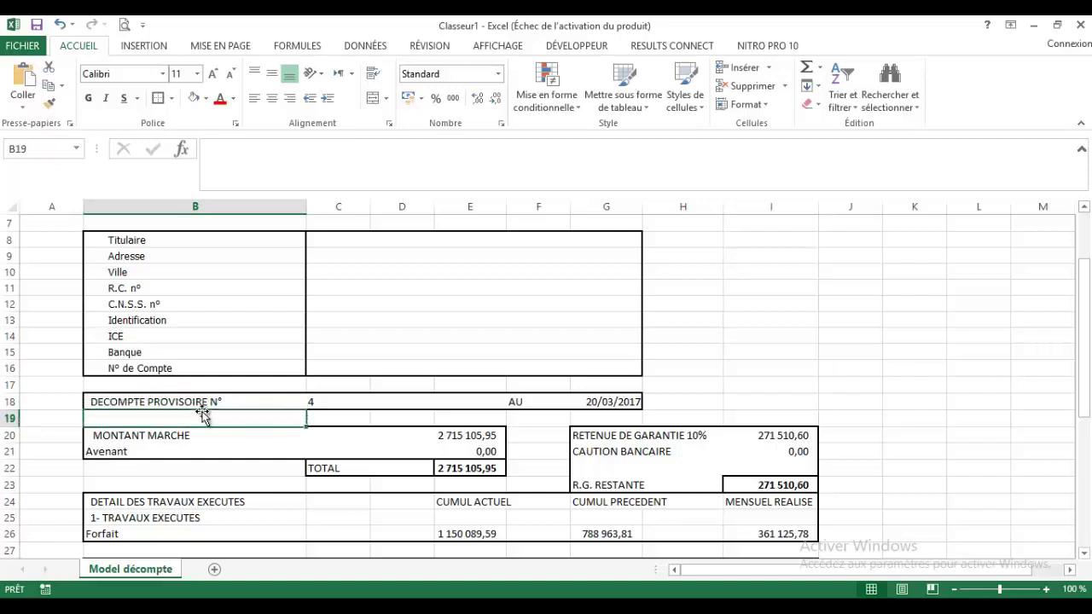
click(203, 402)
click(353, 405)
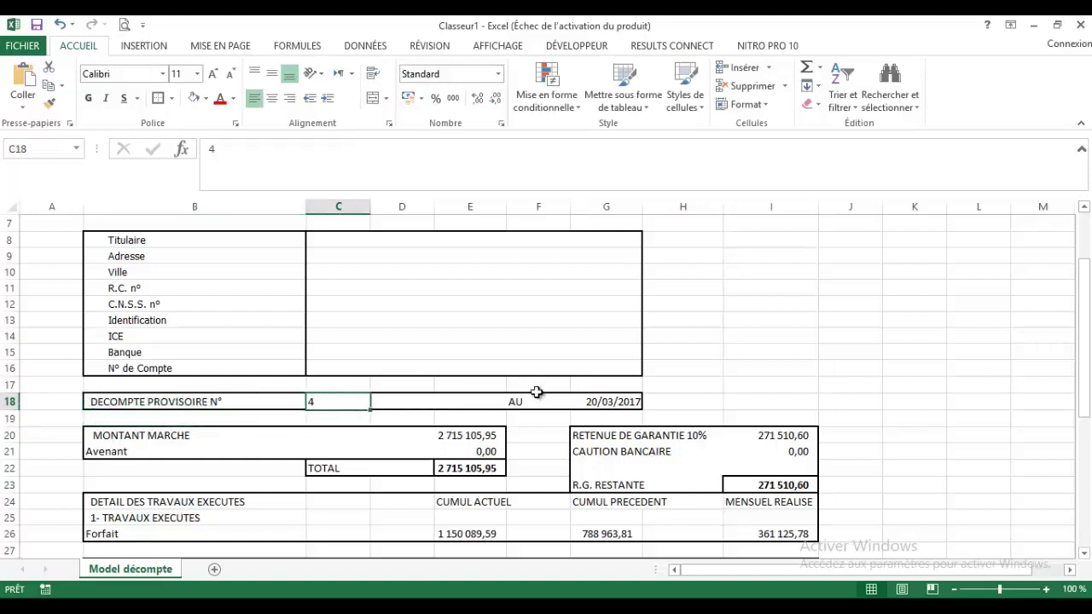
click(506, 406)
drag(506, 407, 585, 402)
Try to enter the provisional statement's date in G18 as the formula =31/4/2019
click(585, 402)
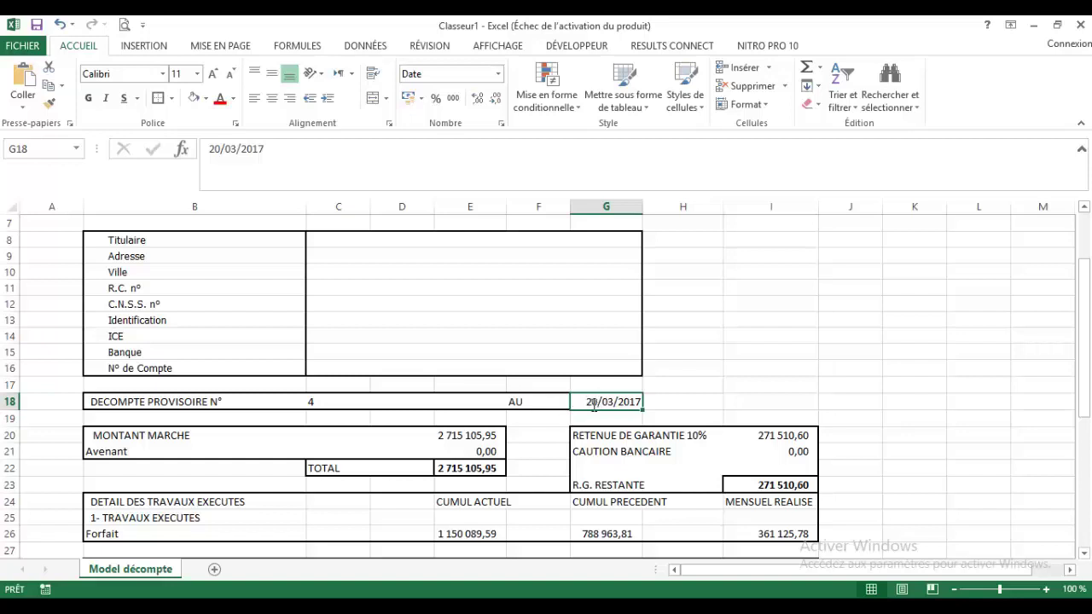
text(=au)
key(BackSpace)
key(BackSpace)
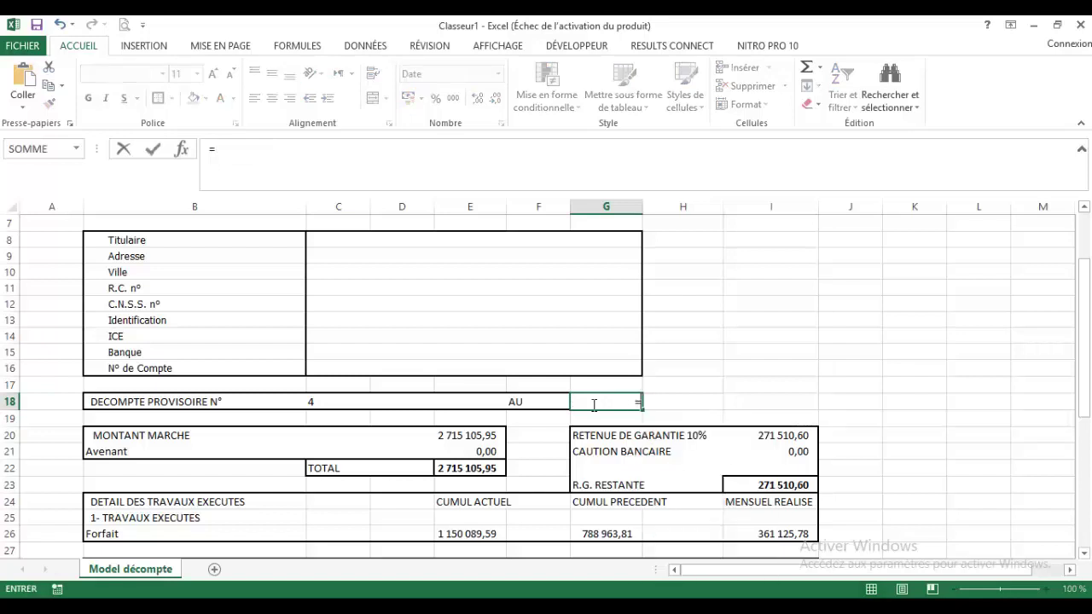
text(31/04/2018)
key(Return)
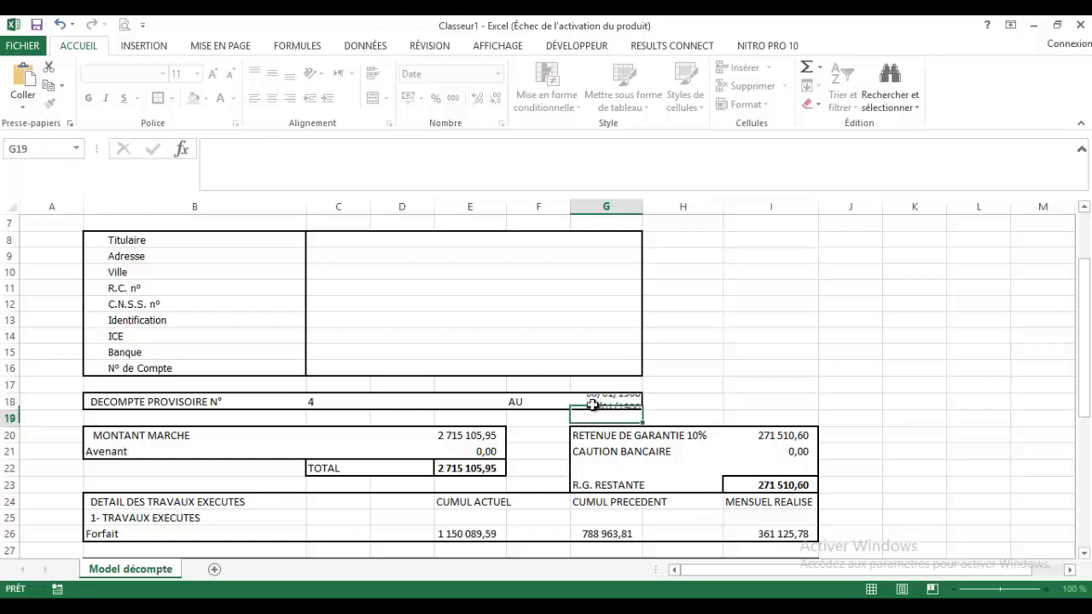
Replace the provisional statement's date in G18 with 30/04/2019
click(594, 400)
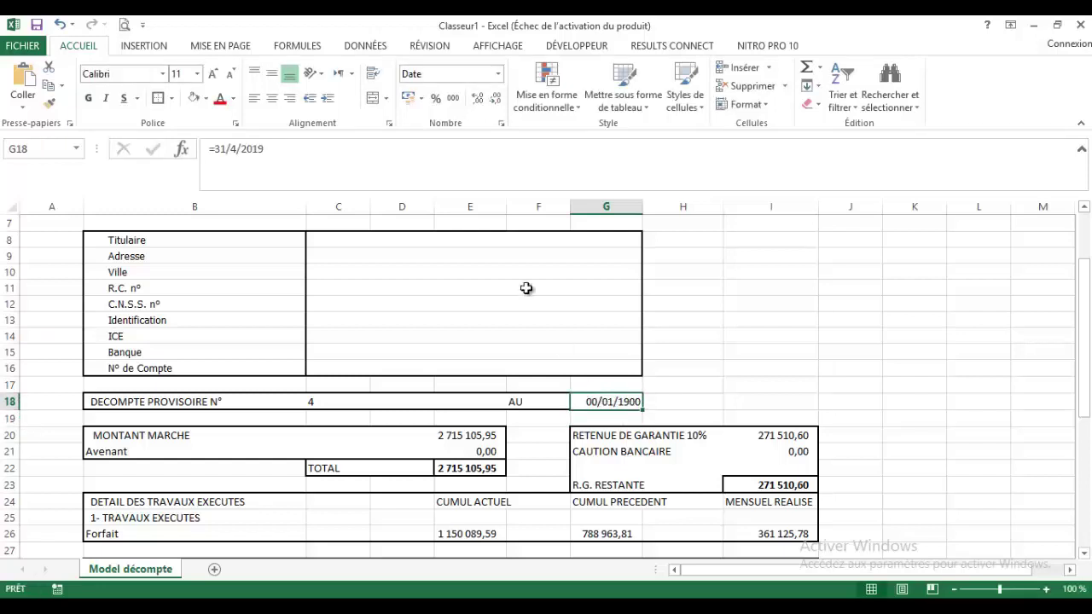
click(499, 74)
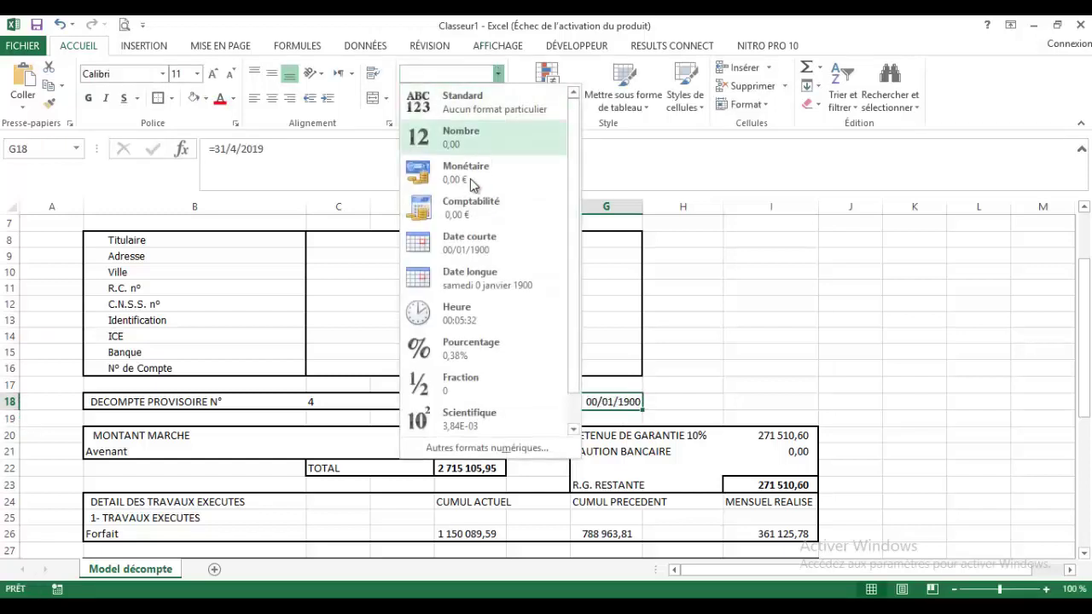
click(456, 275)
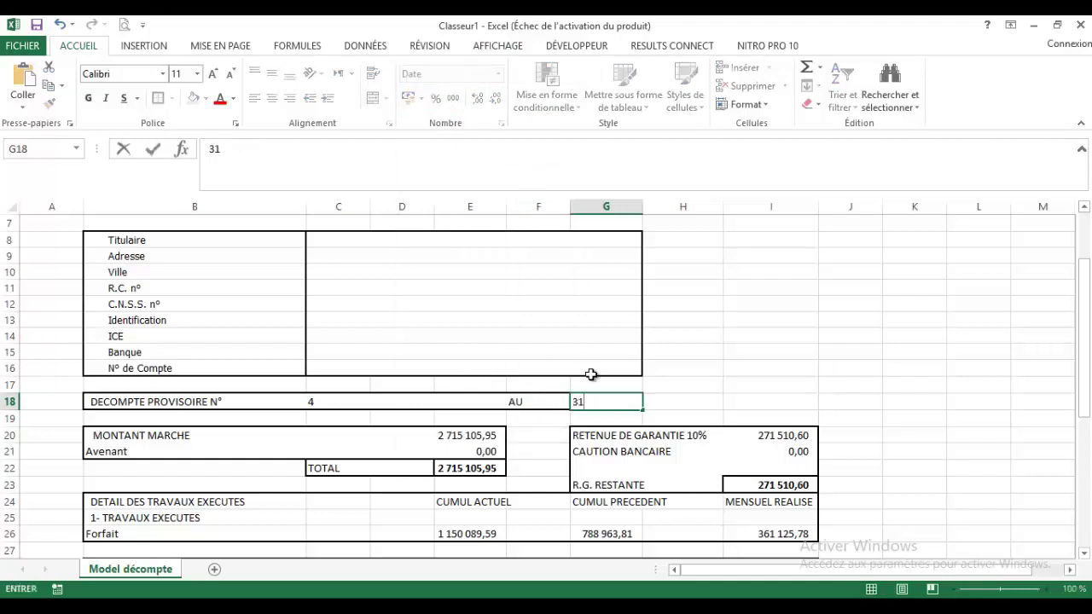
key(BackSpace)
text(0/04/2019)
key(Return)
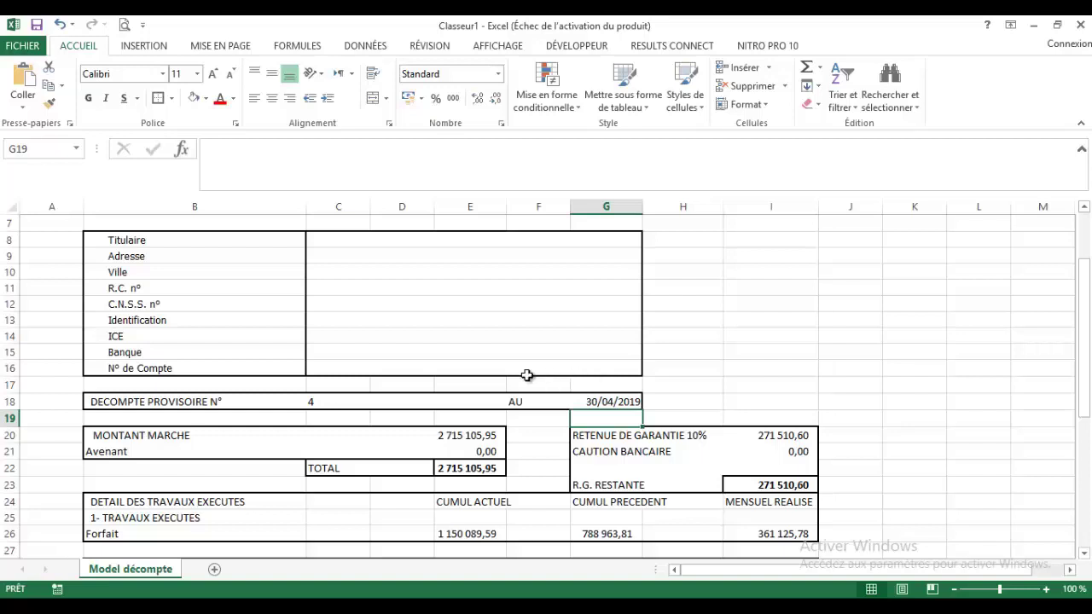
Add TTC to the end of the MONTANT MARCHE label in B20
scroll(354, 488, down, 1)
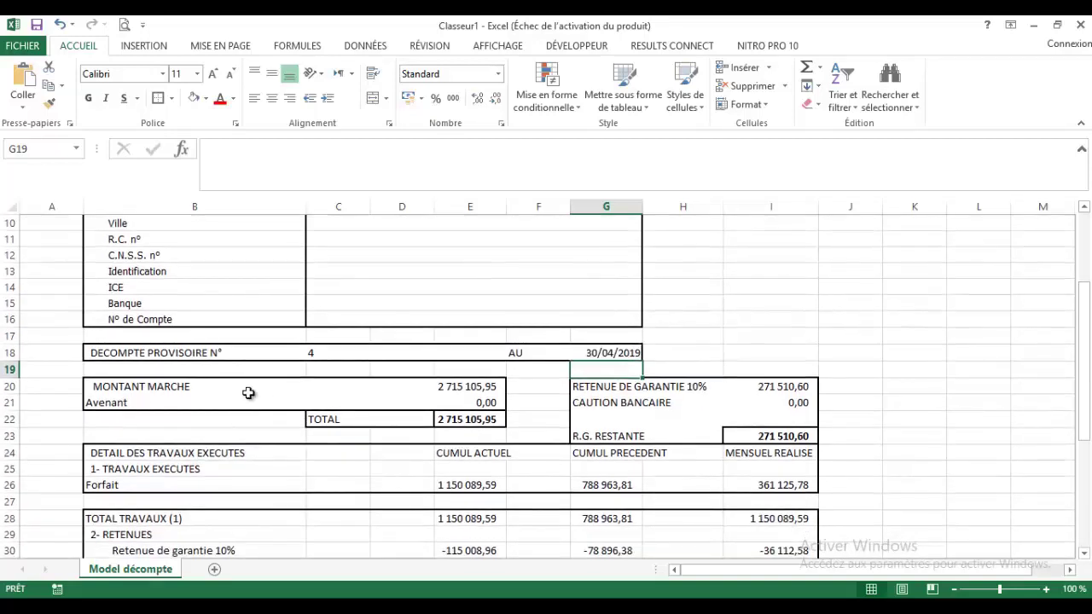
click(453, 388)
click(220, 387)
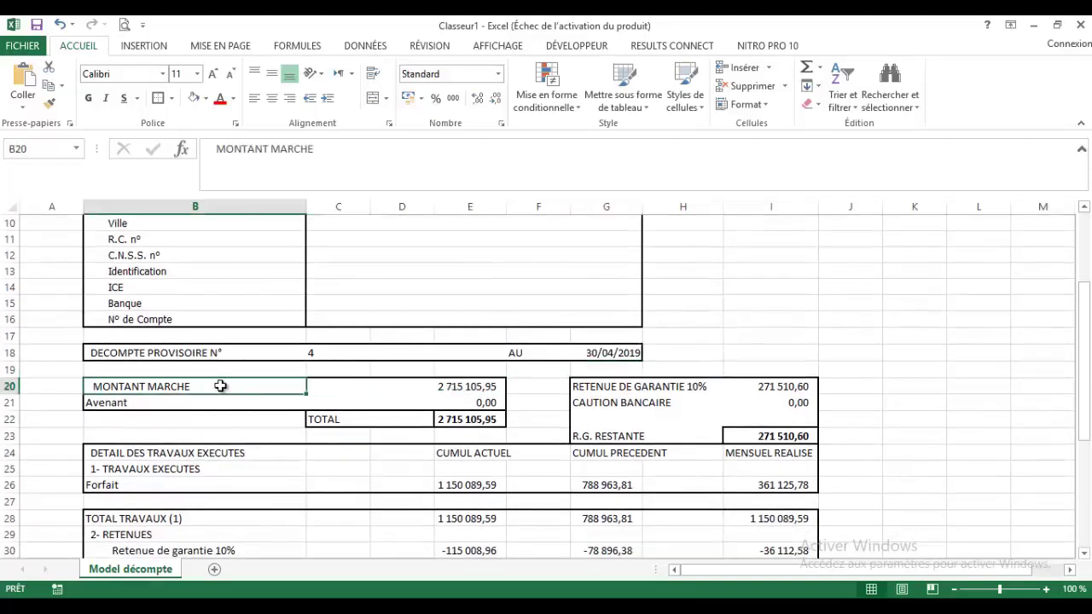
double_click(220, 386)
text(TTC)
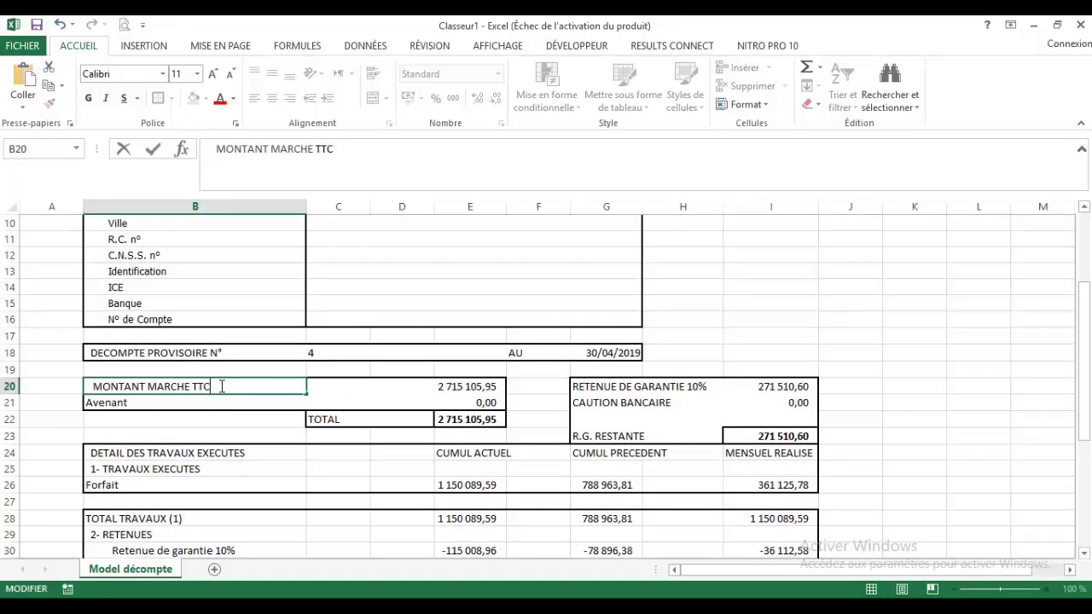
click(139, 419)
Review the Avenant line and the RETENUE DE GARANTIE 10% formula in I20 against the market amount in E20
click(133, 403)
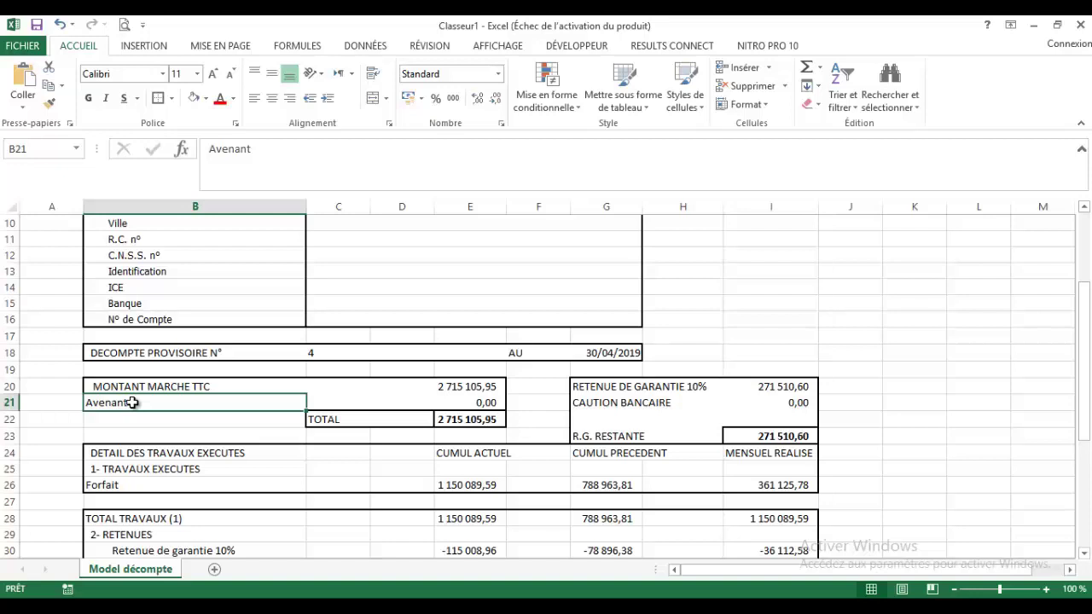
click(680, 388)
click(624, 391)
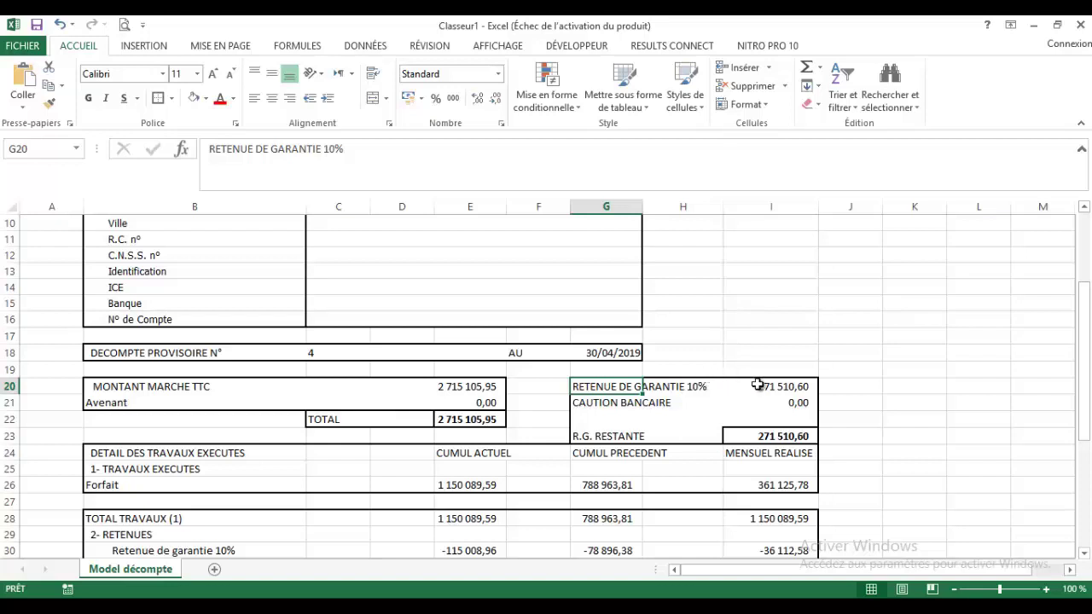
click(452, 389)
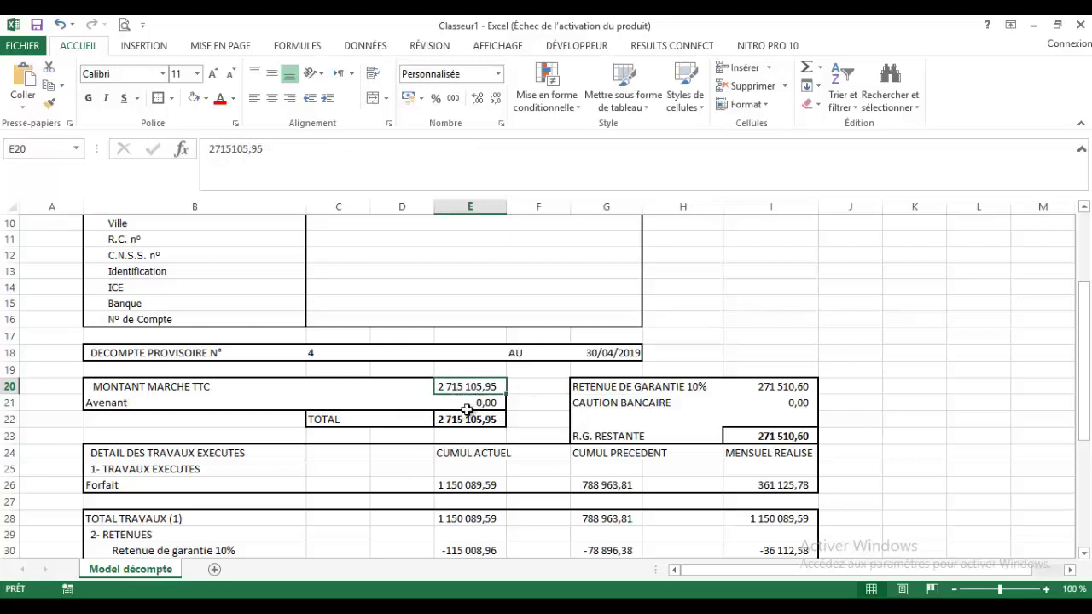
click(786, 386)
double_click(786, 386)
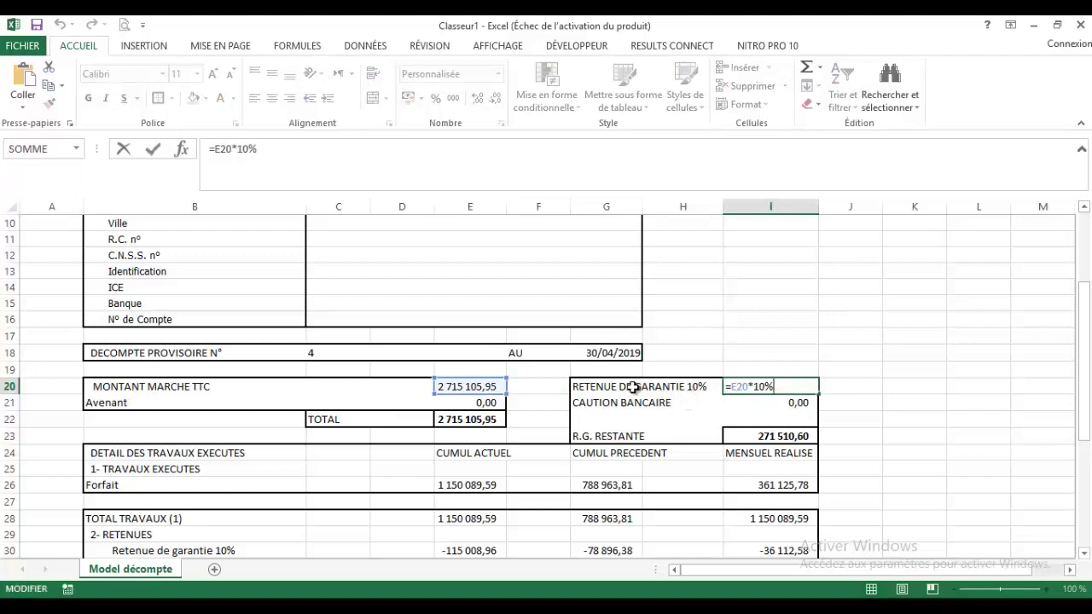
key(Return)
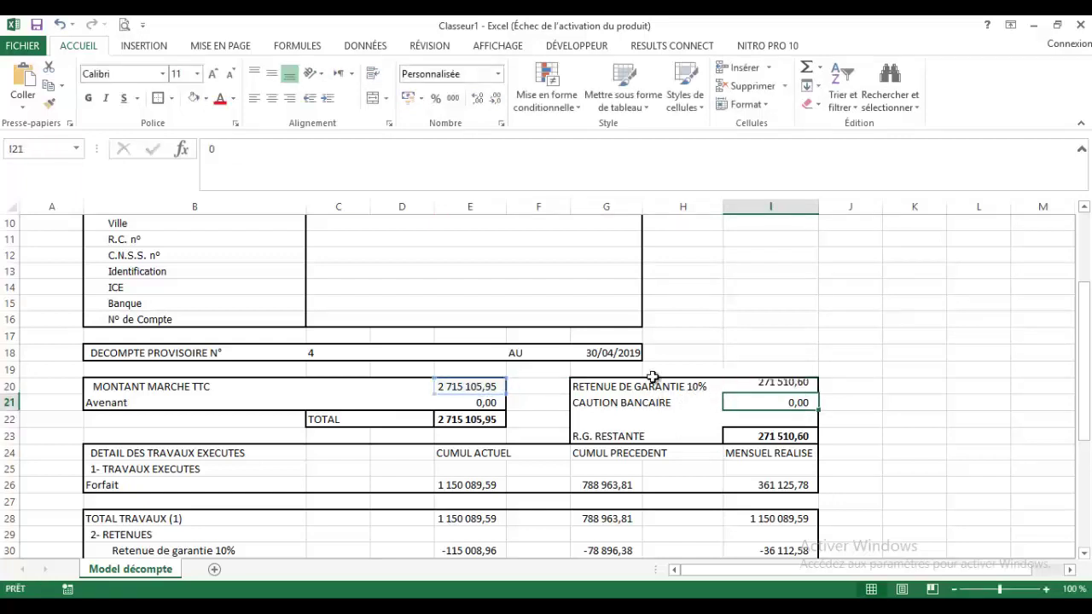
click(787, 387)
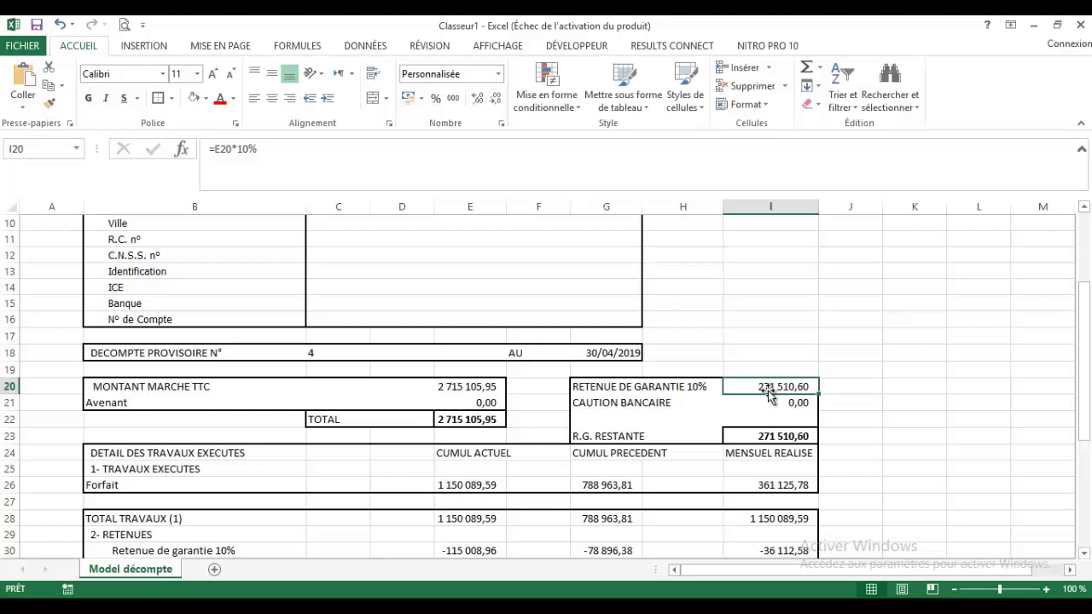
Enter a trial CAUTION BANCAIRE of 100000 in I21 and check the R.G. RESTANTE formula in I23
click(780, 404)
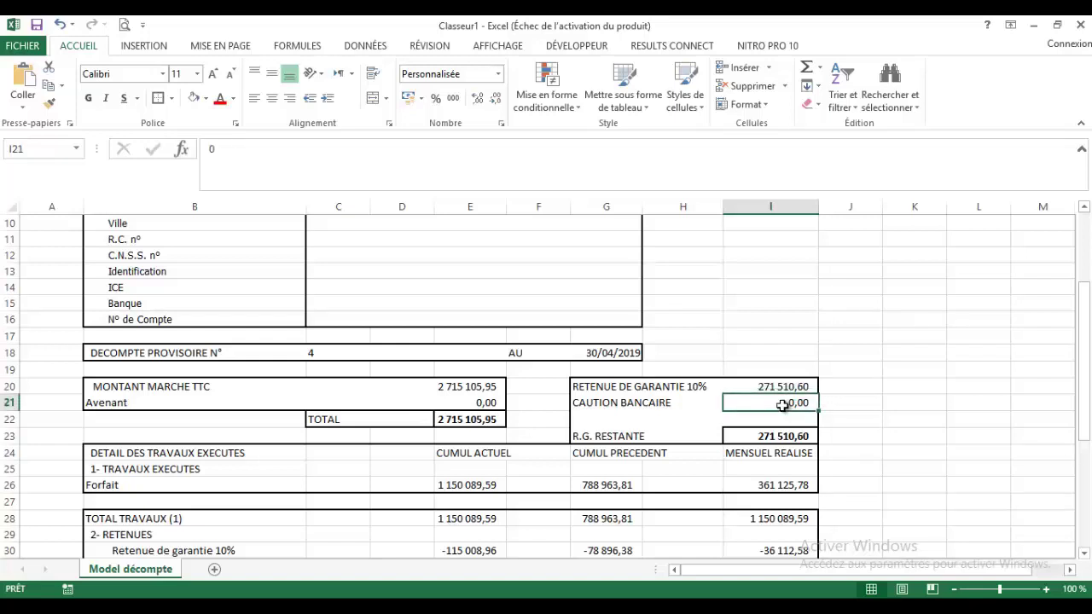
text(100000)
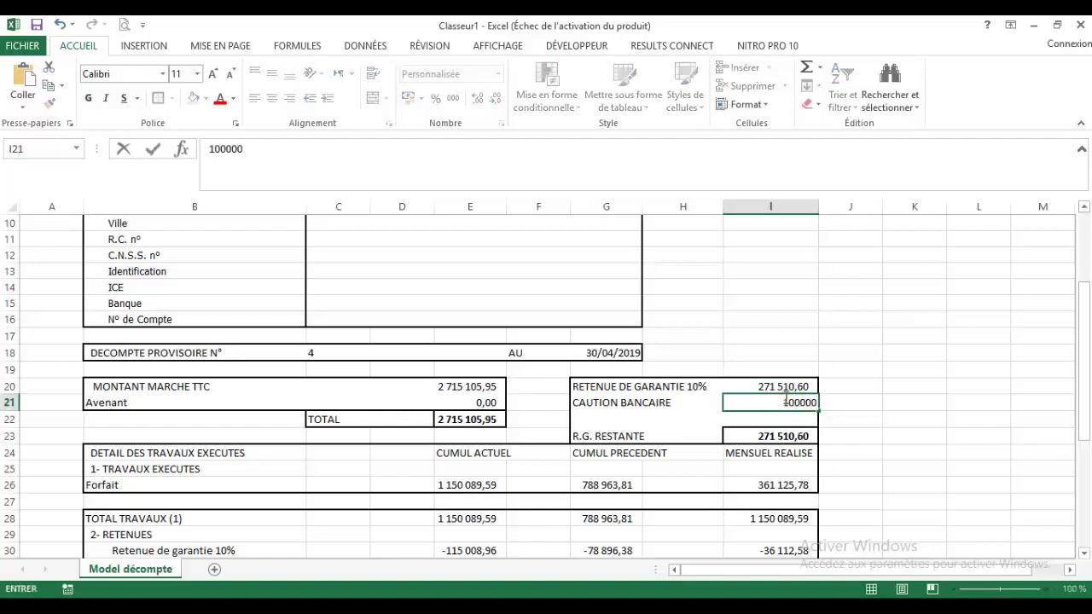
key(Return)
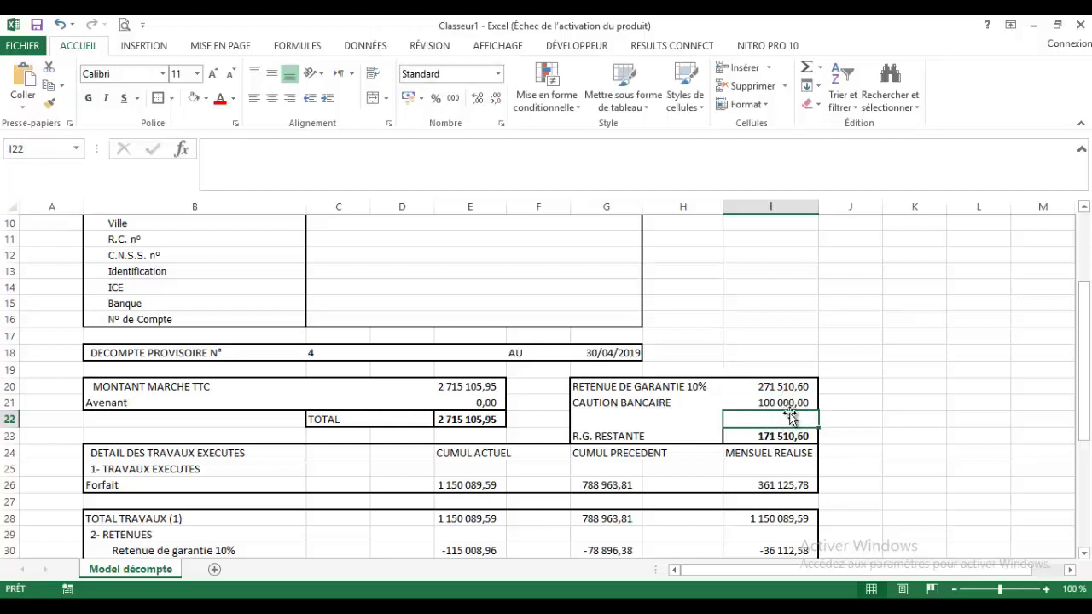
click(794, 388)
click(791, 402)
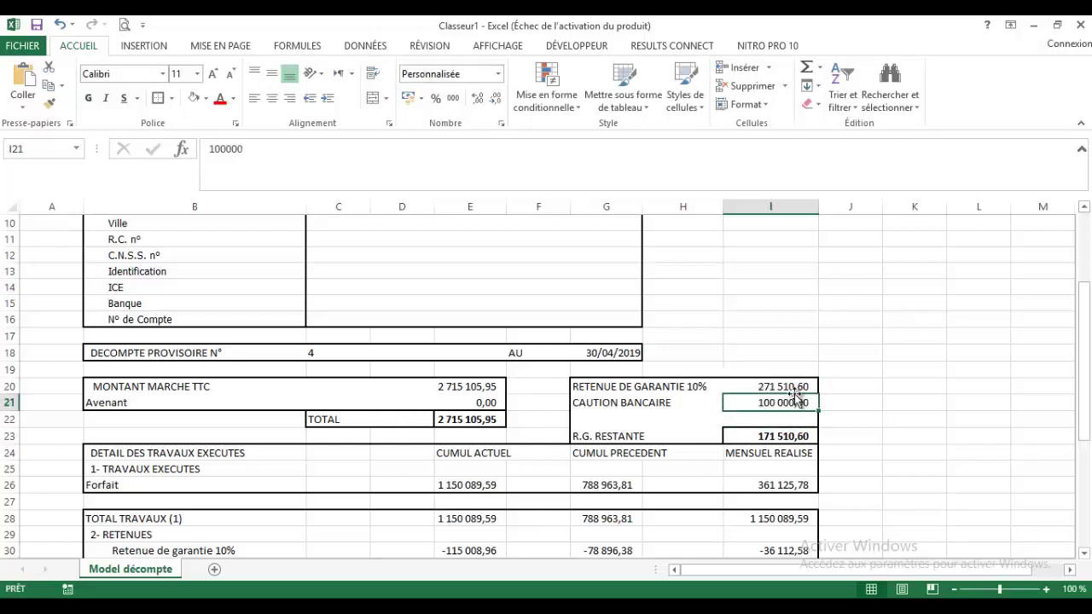
click(770, 436)
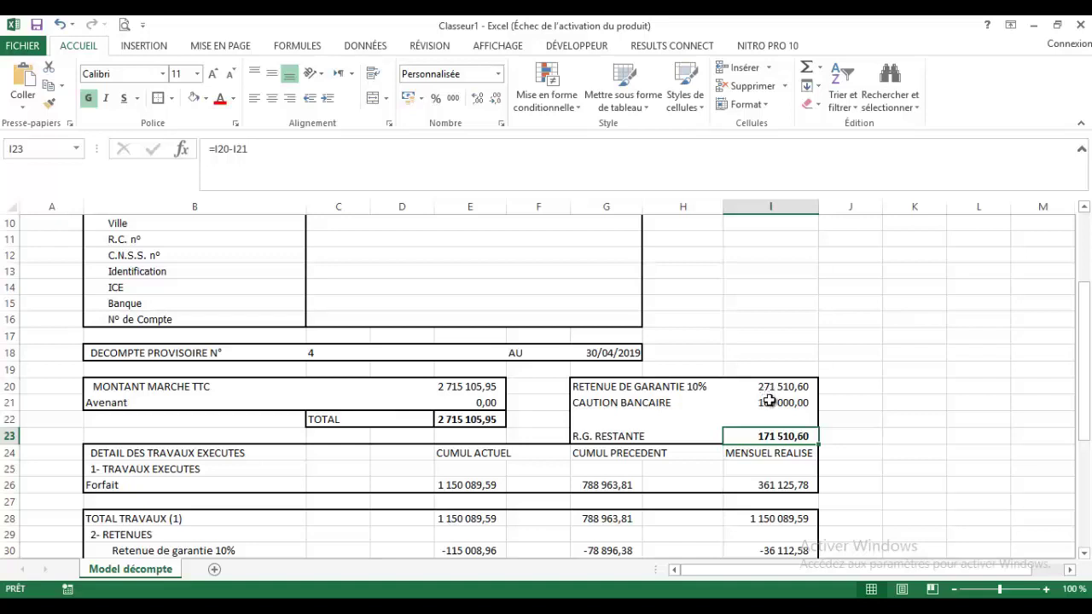
Clear the CAUTION BANCAIRE amount in I21
click(770, 399)
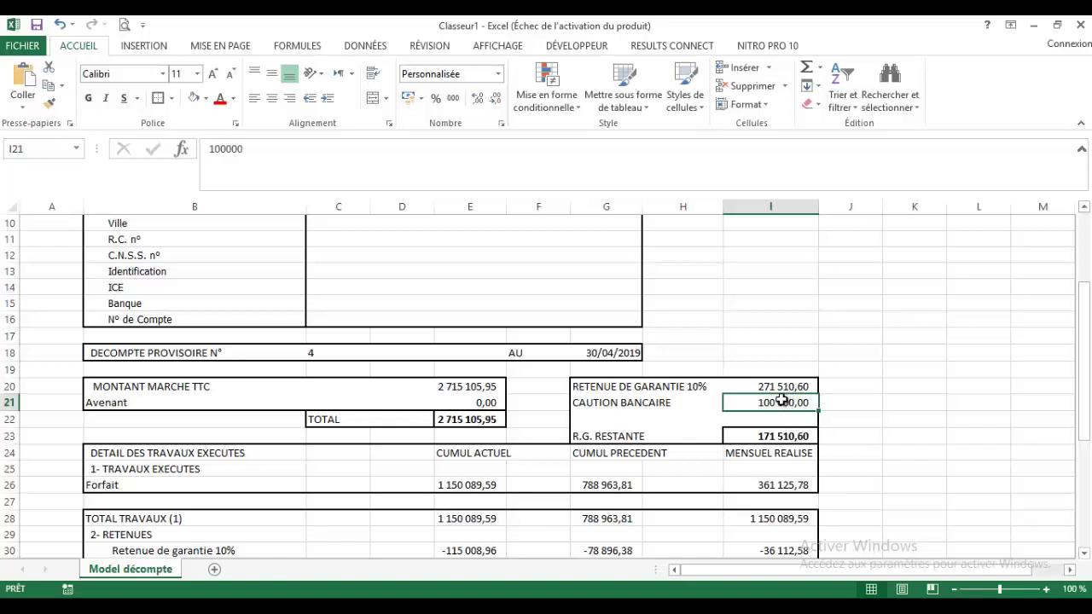
key(Delete)
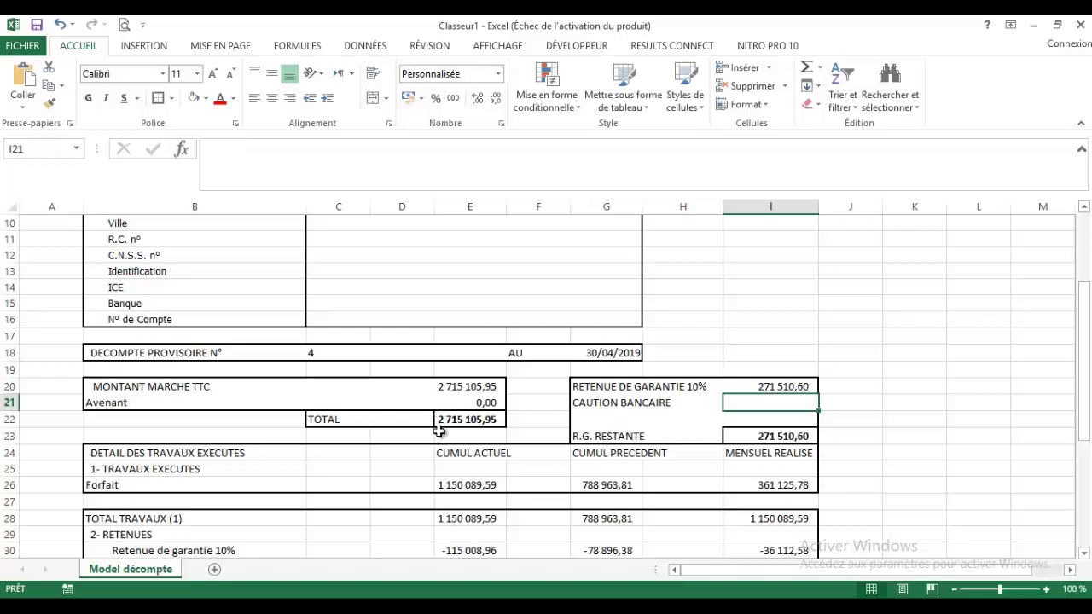
Review the CUMUL ACTUEL and CUMUL PRECEDENT headings of DETAIL DES TRAVAUX EXECUTES against the statement date in G18
scroll(443, 434, down, 1)
click(171, 405)
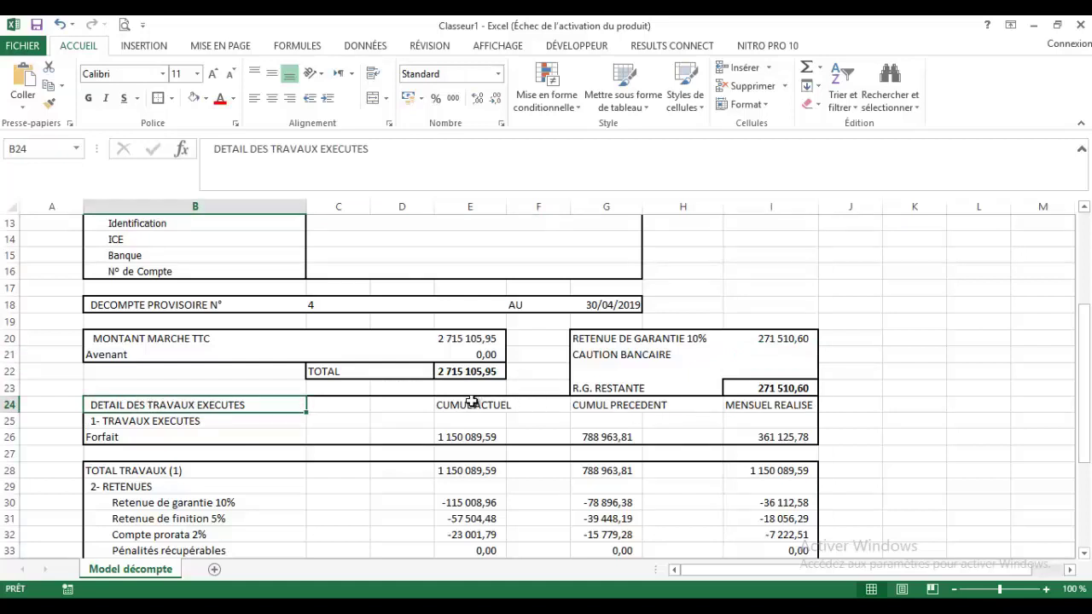
drag(472, 402, 472, 435)
click(600, 403)
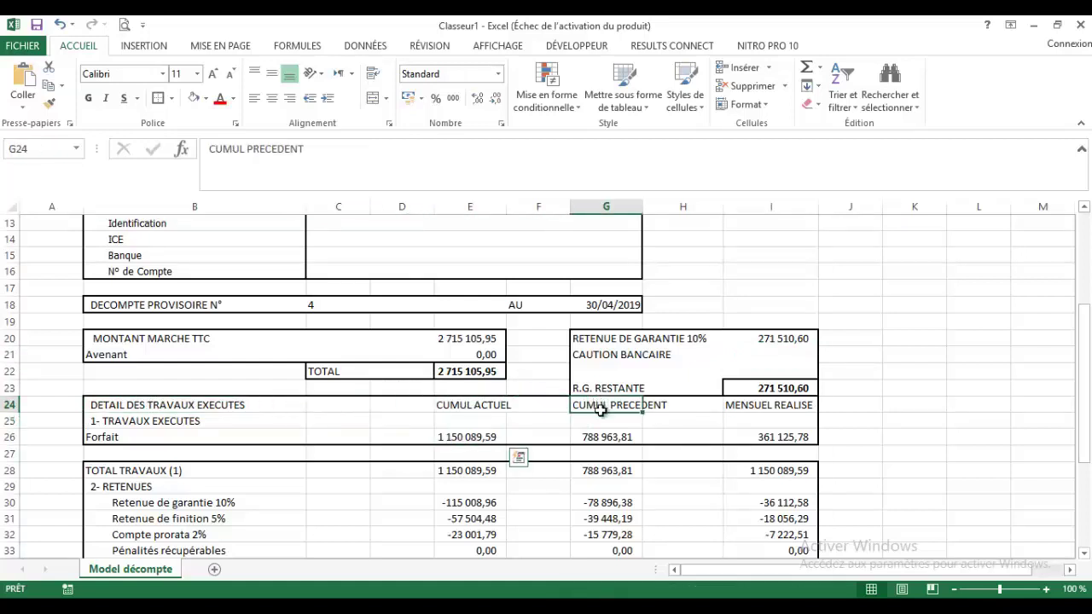
click(488, 404)
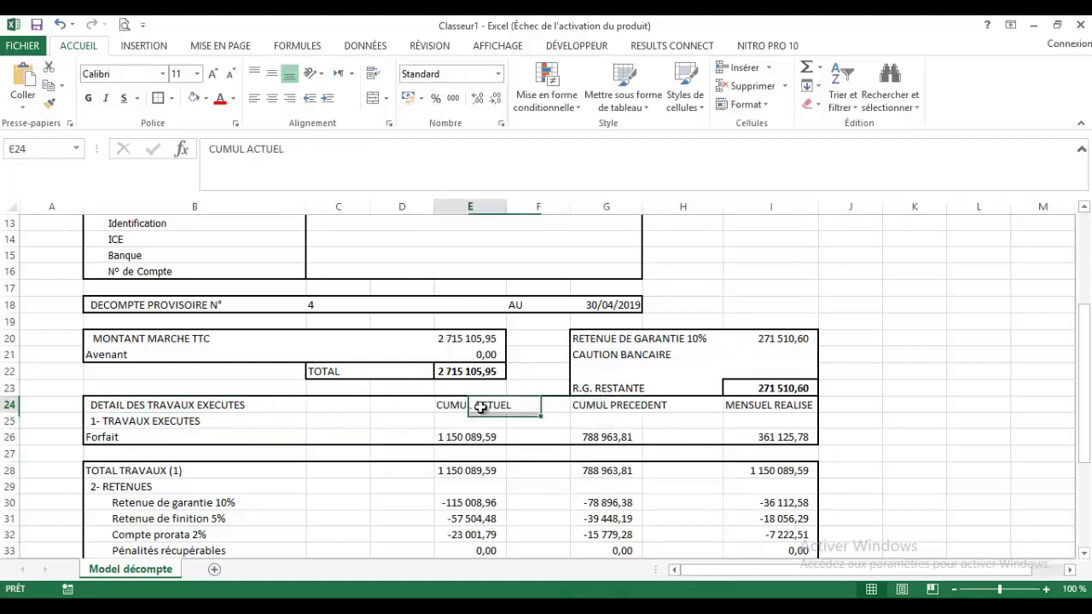
click(618, 408)
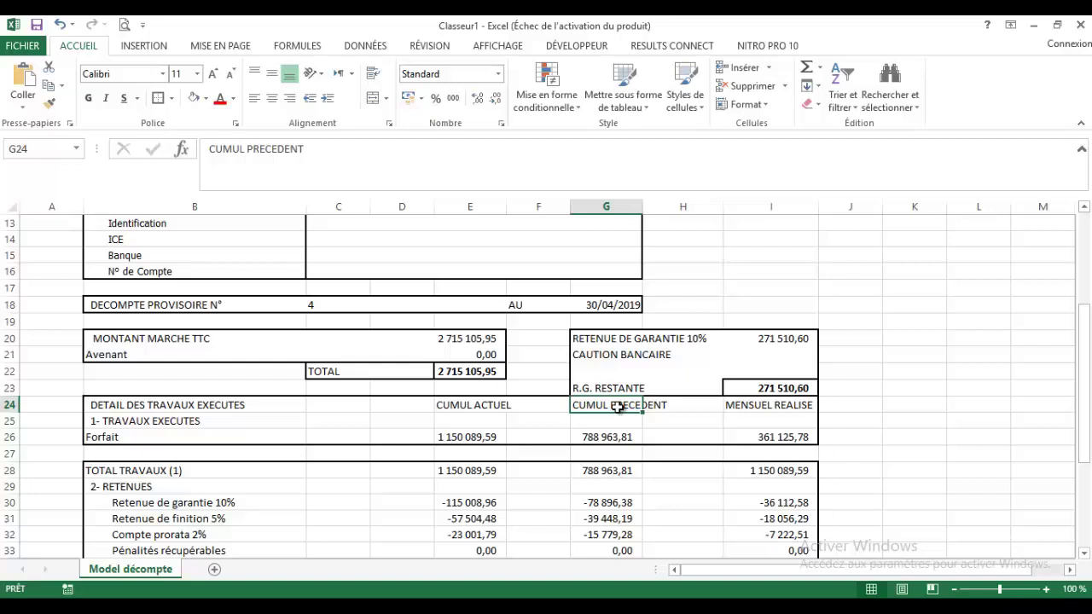
click(616, 305)
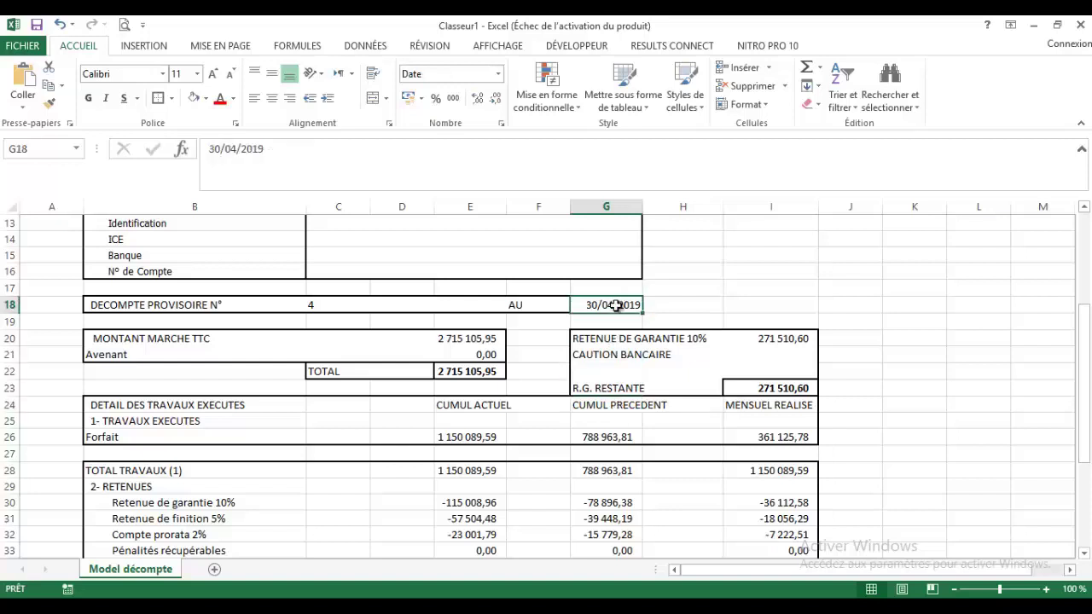
click(619, 409)
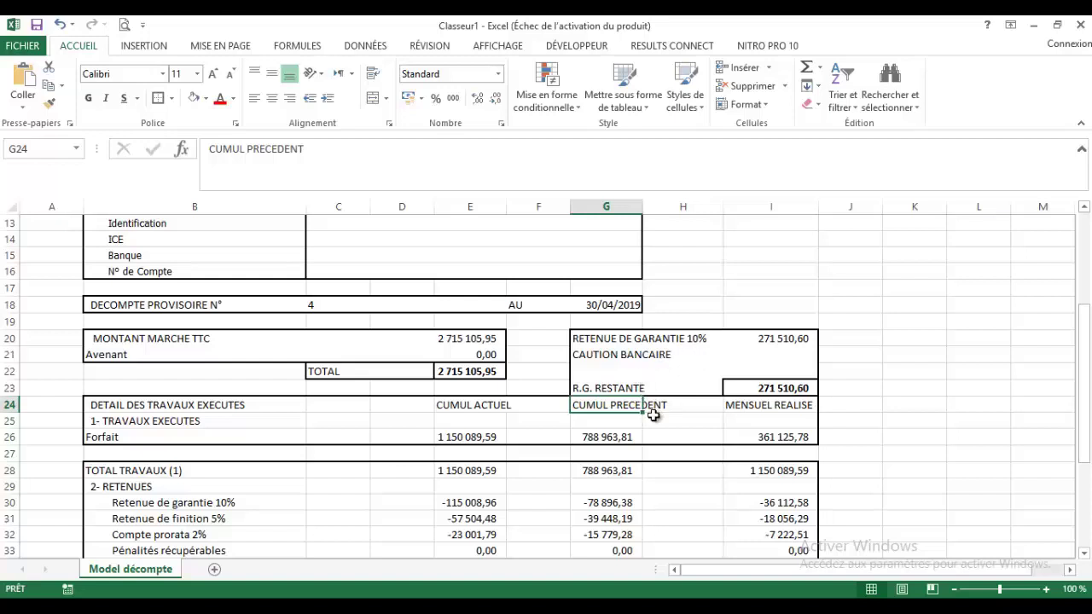
Enter the previous statement's date 31/03/2019 in I17 and label it DP3 in I16
click(771, 287)
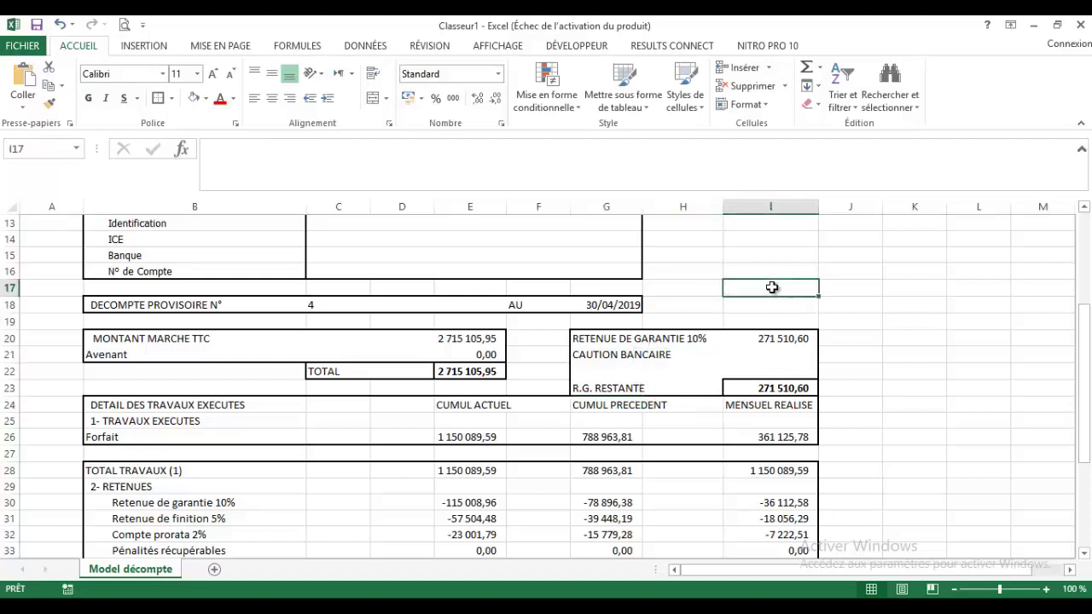
text(31/)
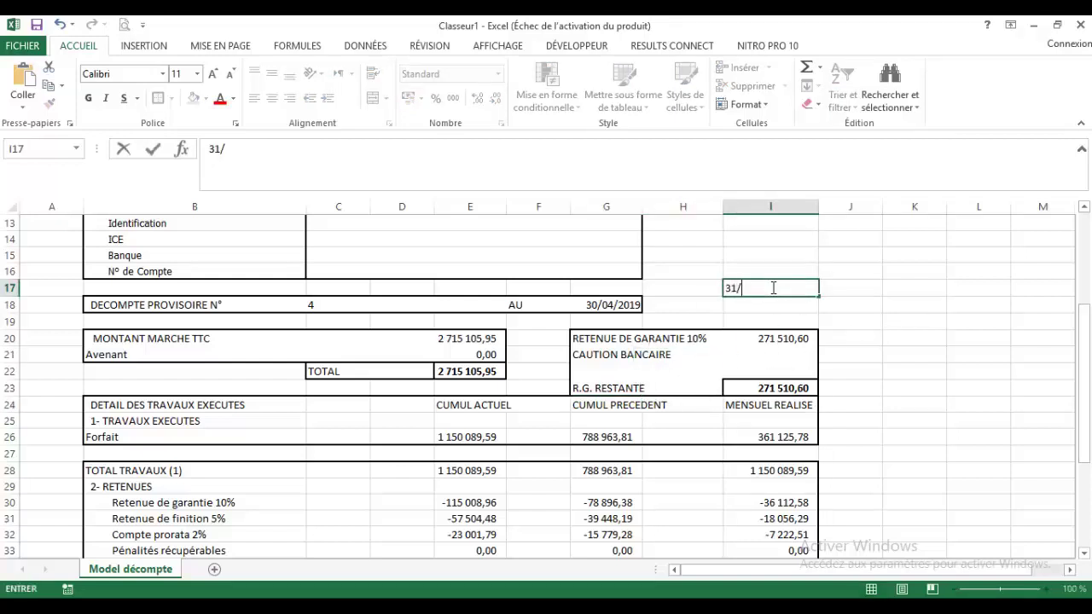
text(03/2019)
key(Return)
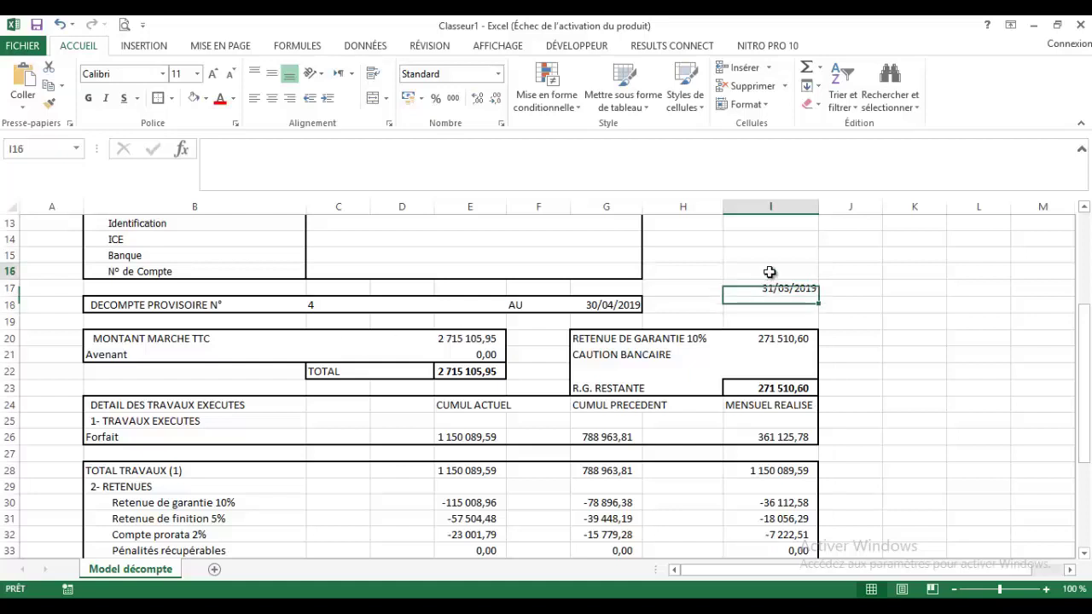
click(770, 271)
text(DP3)
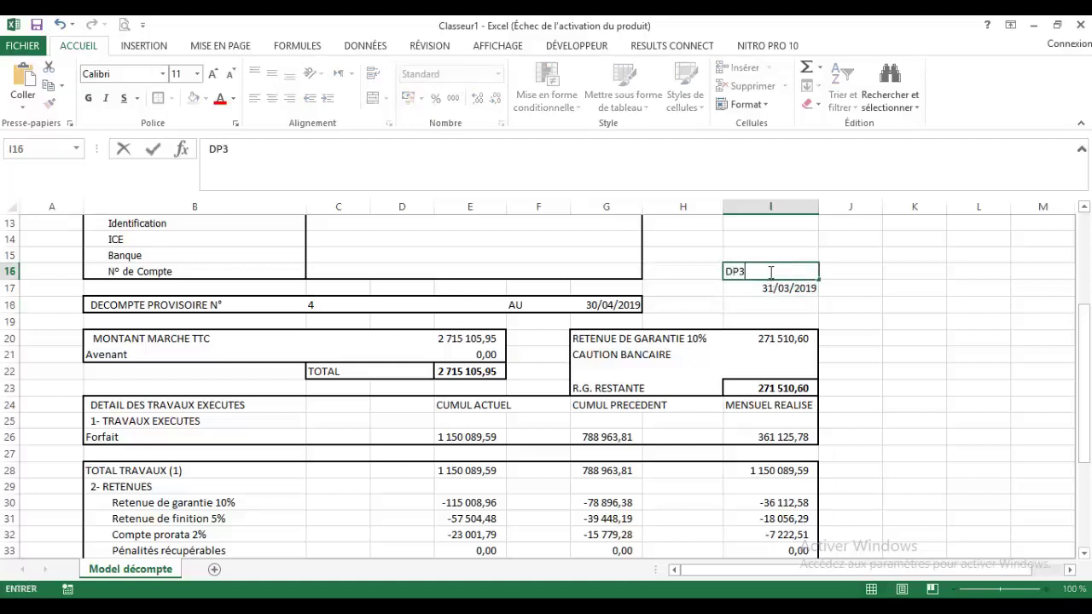
key(Return)
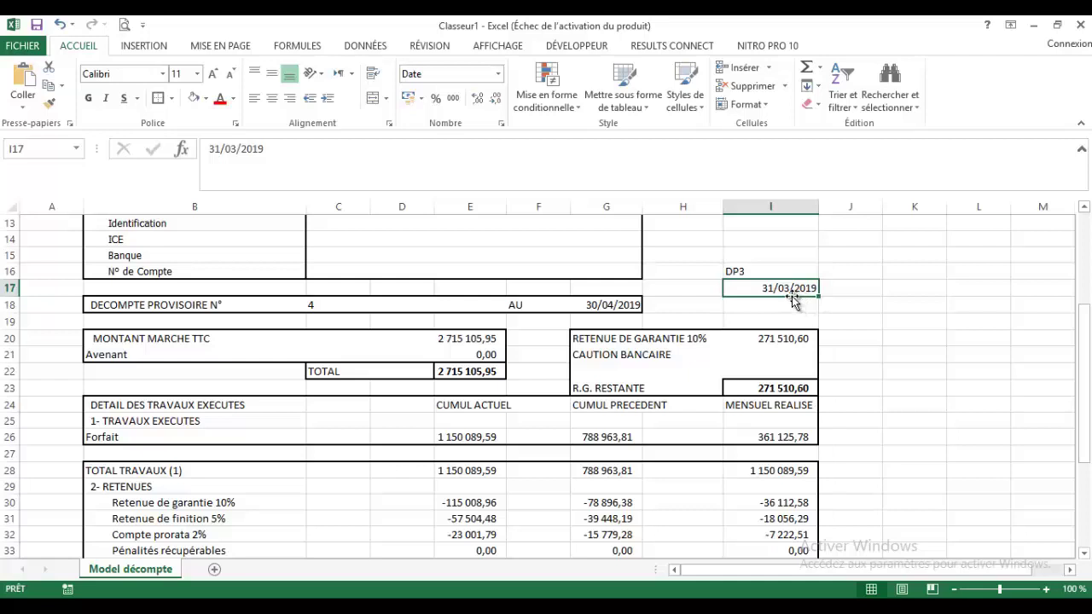
Examine the Forfait amounts in E26, G26 and I26 and relate them to the statement date in G18
click(604, 437)
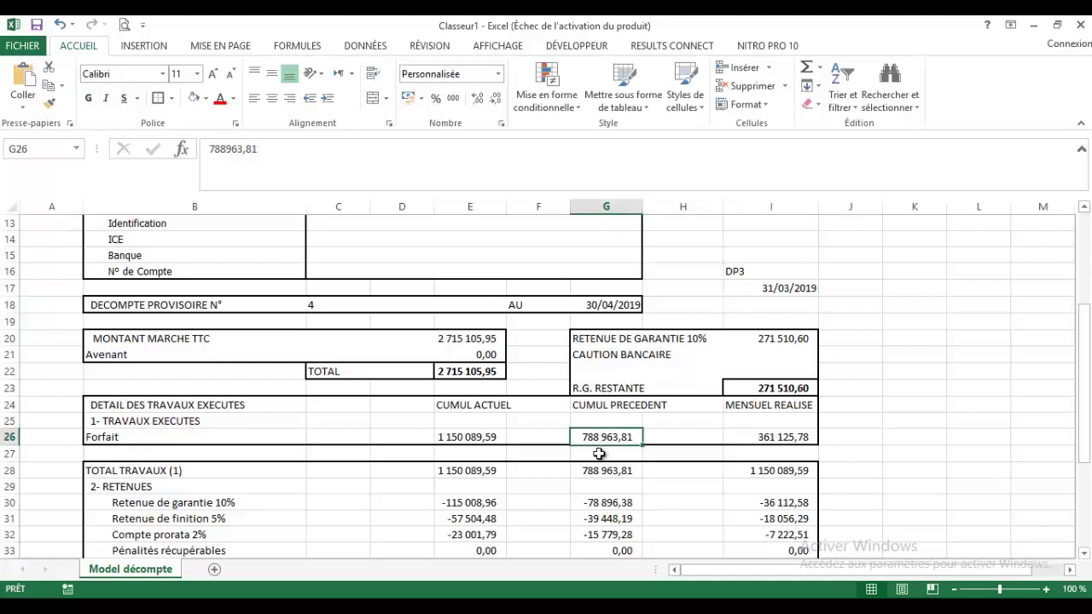
click(485, 437)
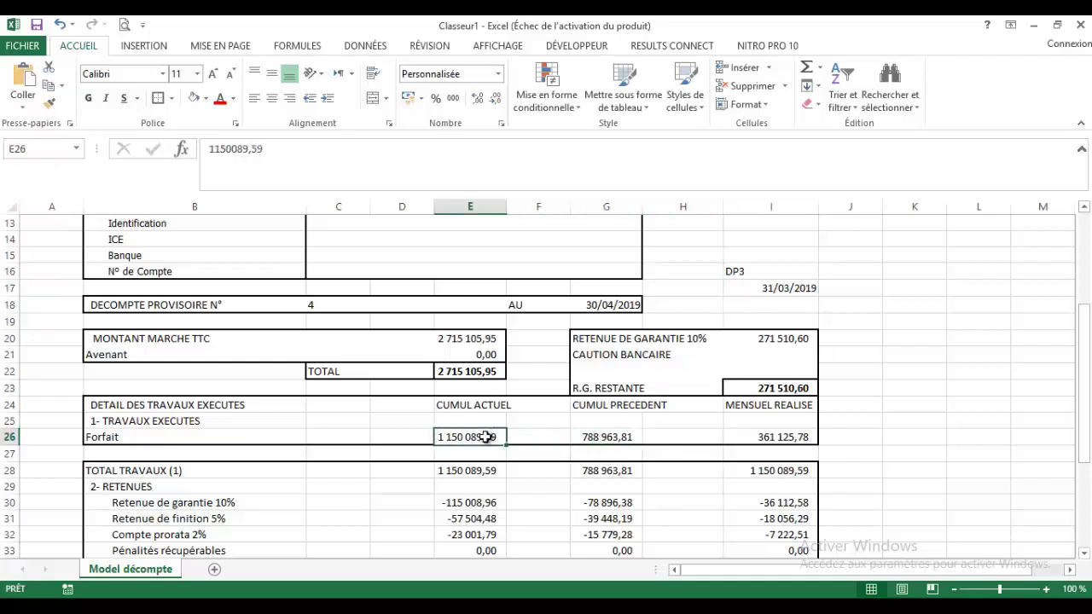
key(Return)
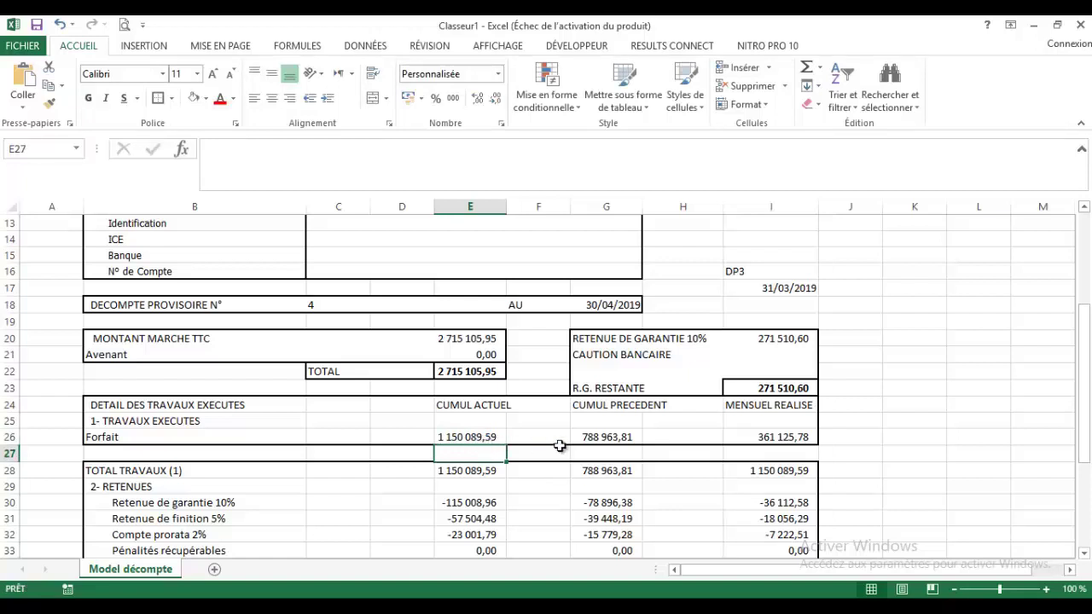
click(604, 438)
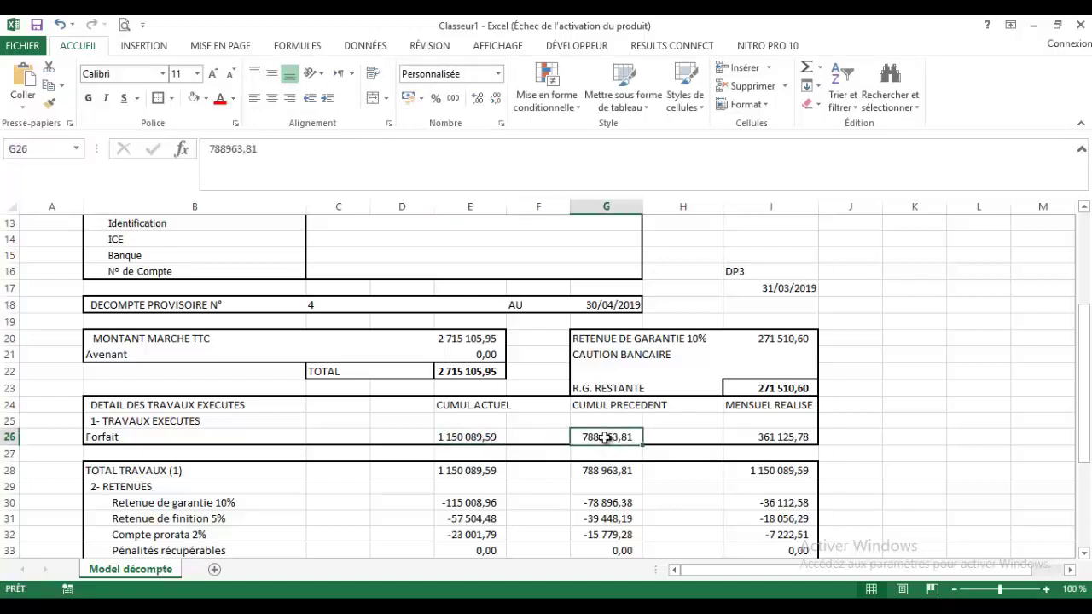
click(783, 437)
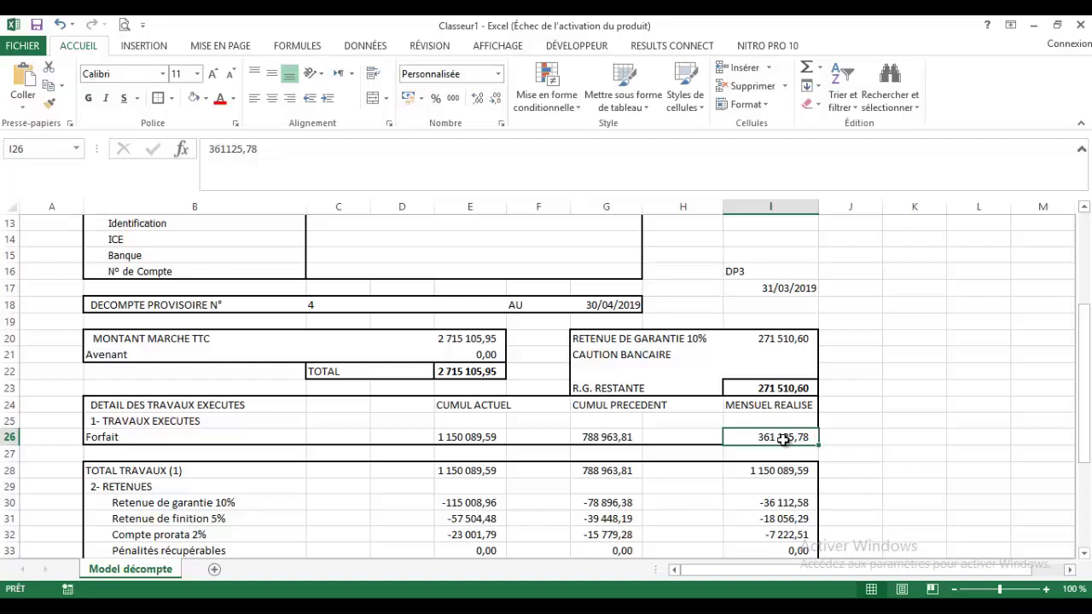
click(618, 305)
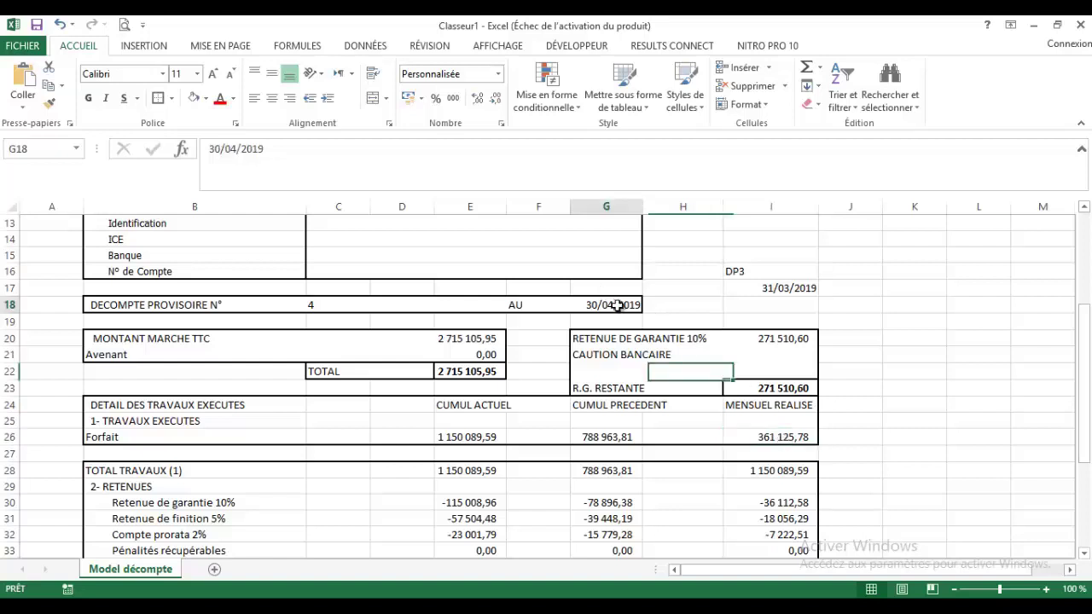
Clear the fixed Forfait amount under MENSUEL REALISE in I26
double_click(751, 432)
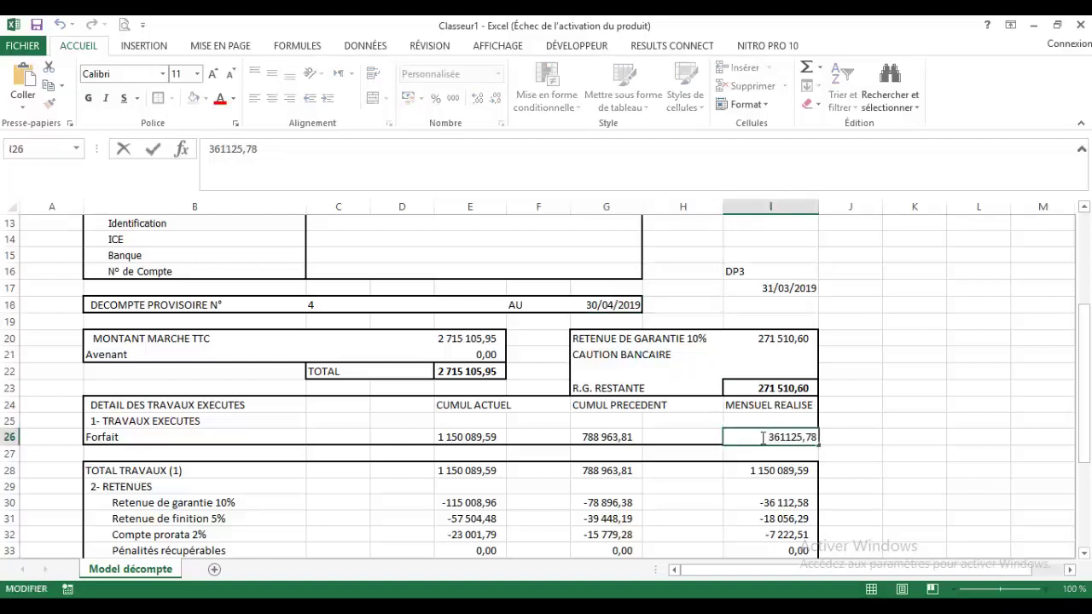
drag(764, 438, 846, 432)
text(=)
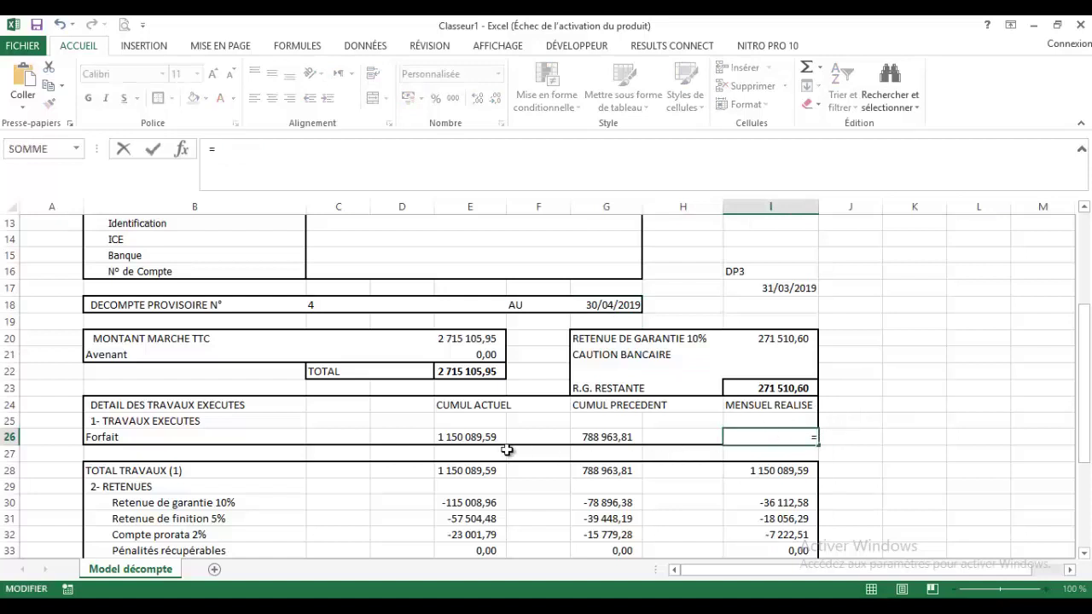
key(BackSpace)
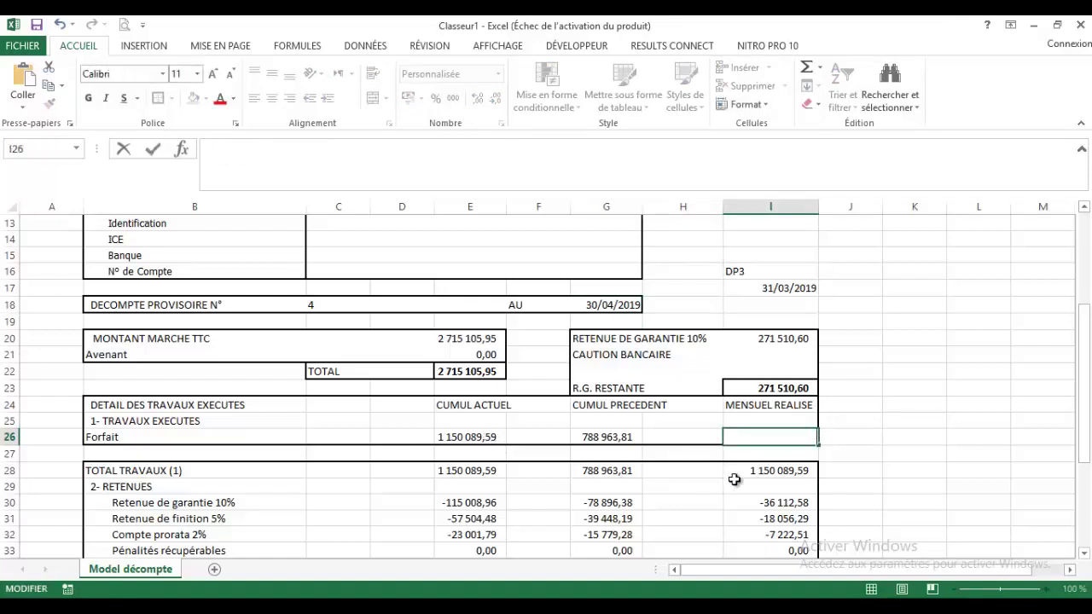
Copy the opening =ARRONDI( from the TOTAL TRAVAUX formula in I28, leaving that formula unedited
click(786, 469)
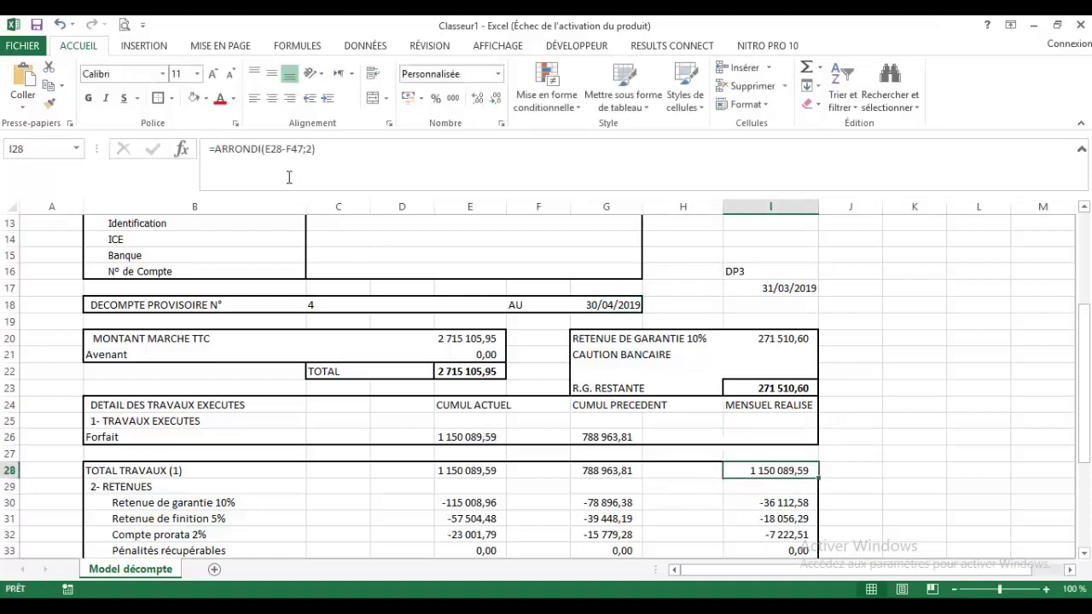
drag(265, 150, 209, 151)
key(ctrl+c)
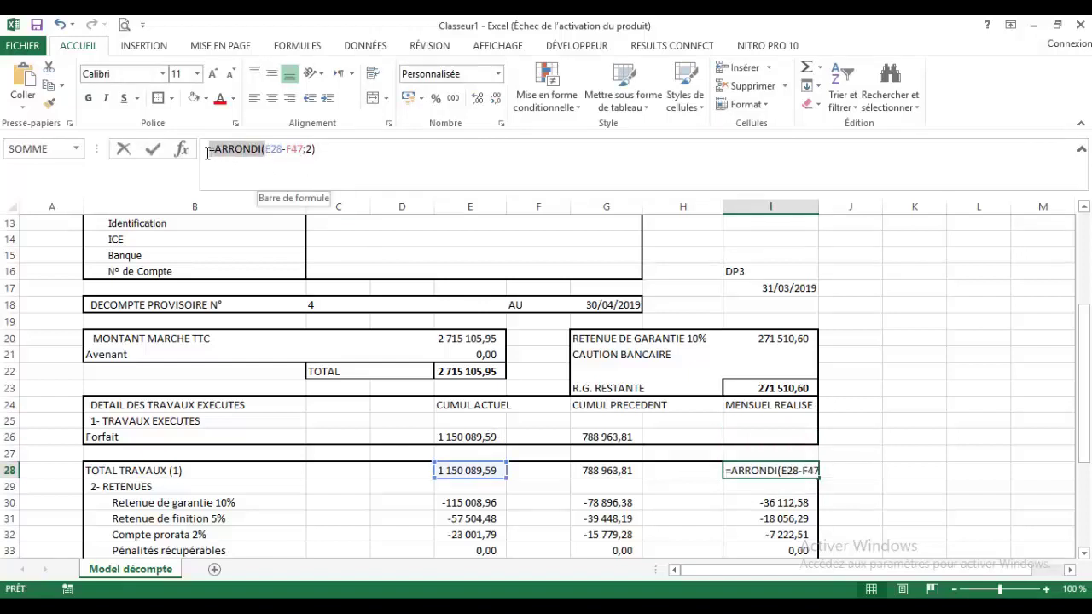
key(Escape)
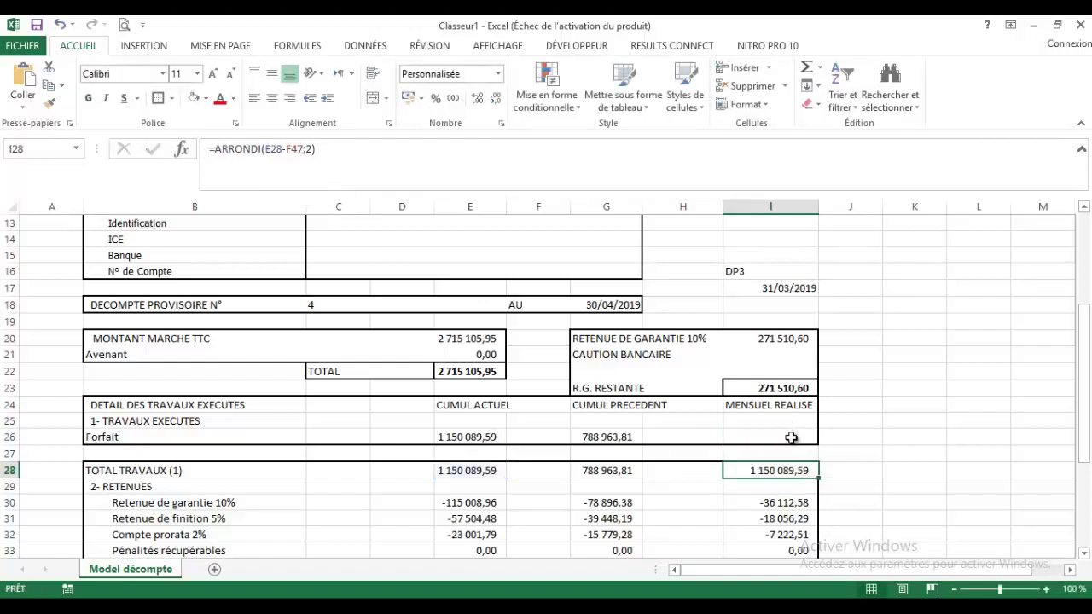
Enter =ARRONDI(E26-G26;2) in I26 to calculate the monthly Forfait from the current and previous cumulative amounts
double_click(792, 438)
text(=)
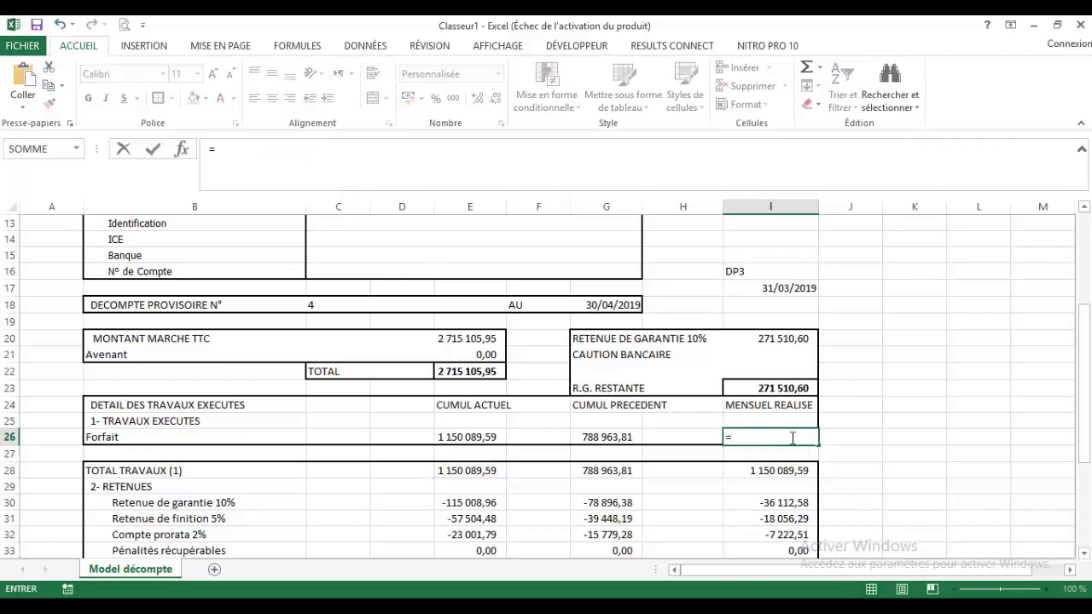
key(ctrl+v)
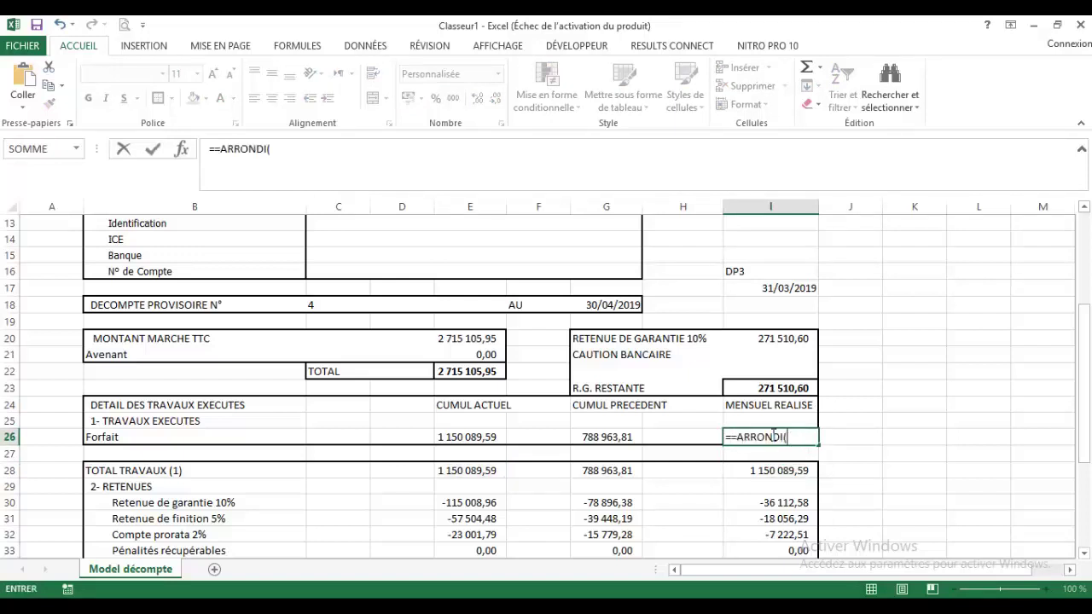
click(734, 437)
click(790, 437)
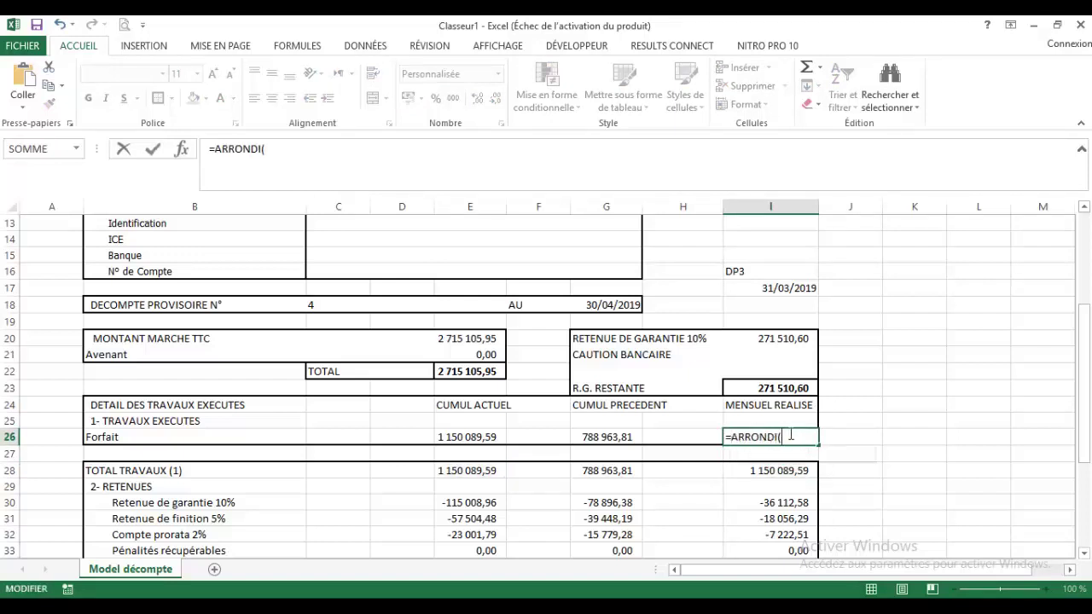
click(502, 437)
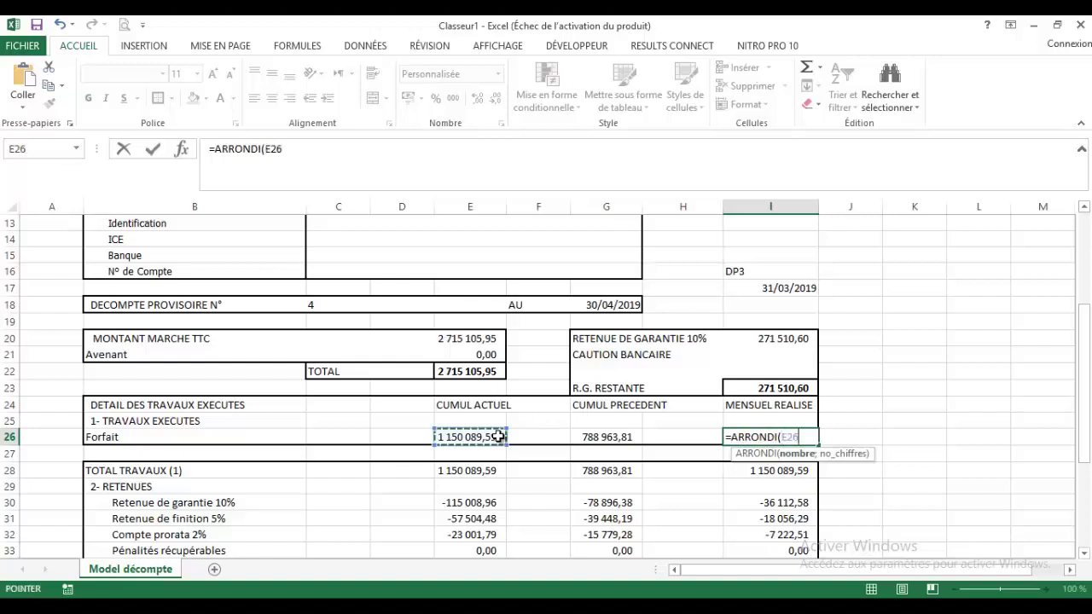
text(-)
click(570, 439)
key(Return)
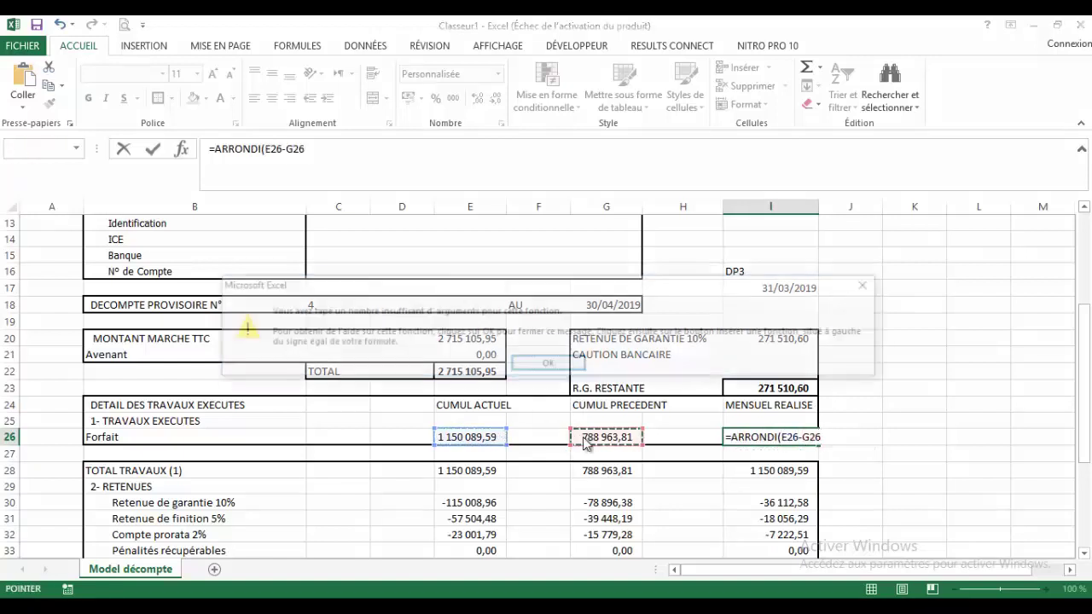
click(548, 365)
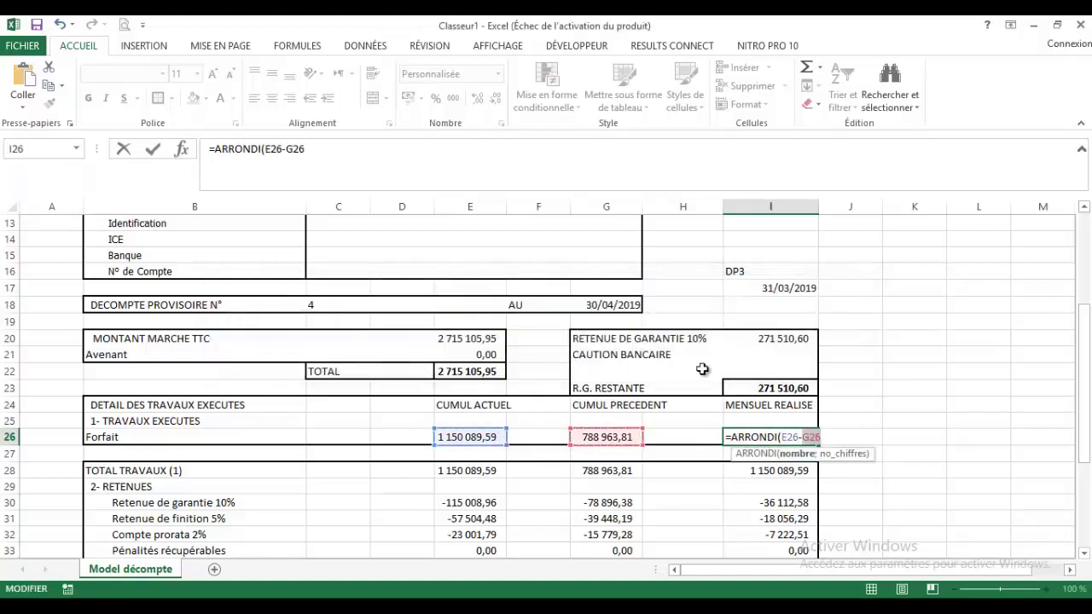
text())
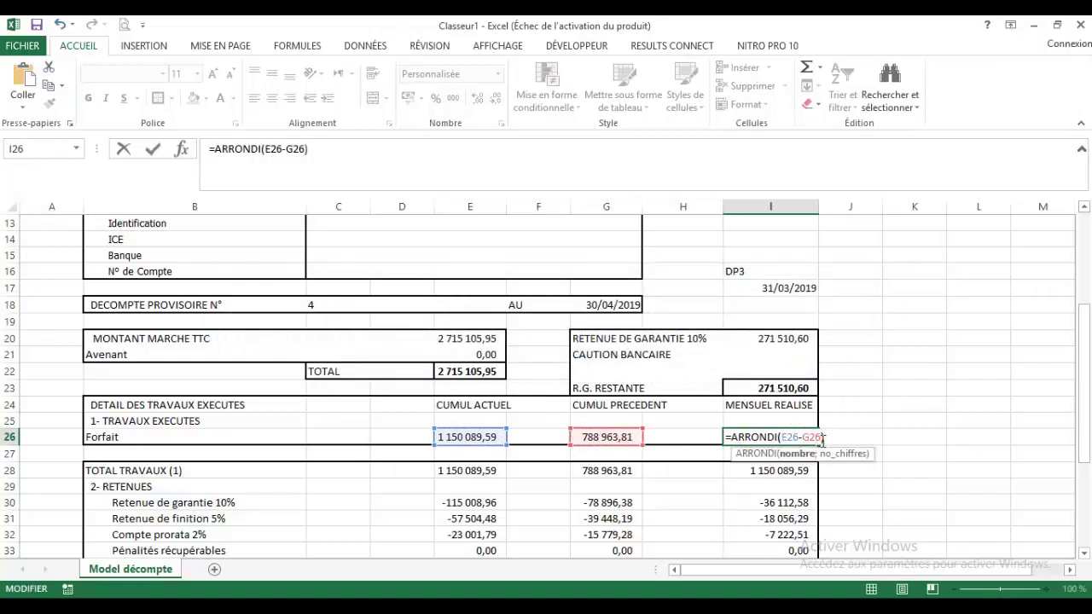
text(;)
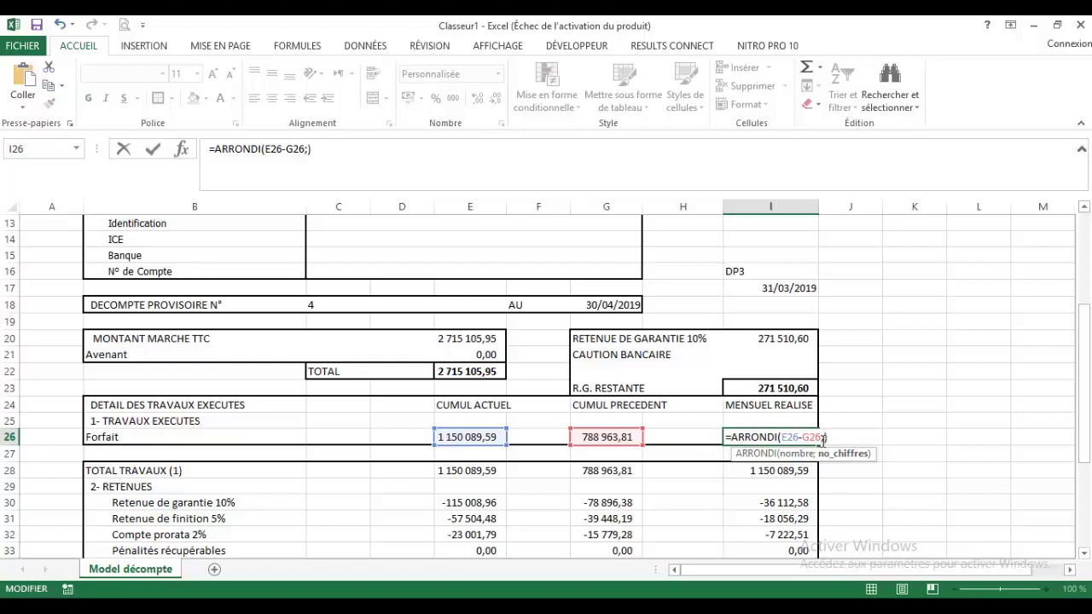
text(2)
key(Return)
Check the cell references in the I26 formula, then examine the TOTAL TRAVAUX and RETENUES lines below
click(805, 436)
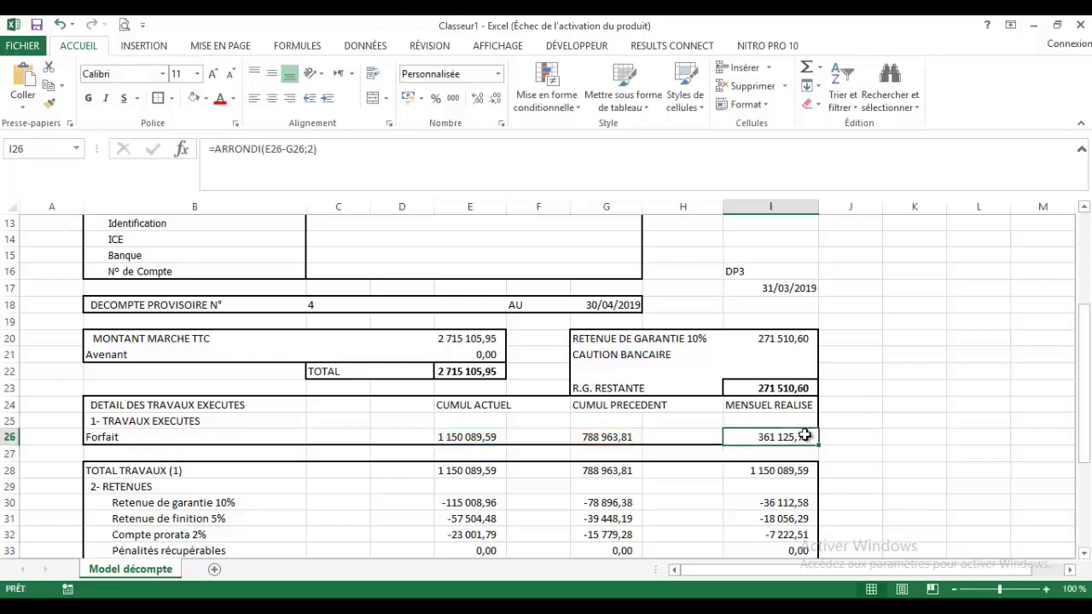
double_click(805, 436)
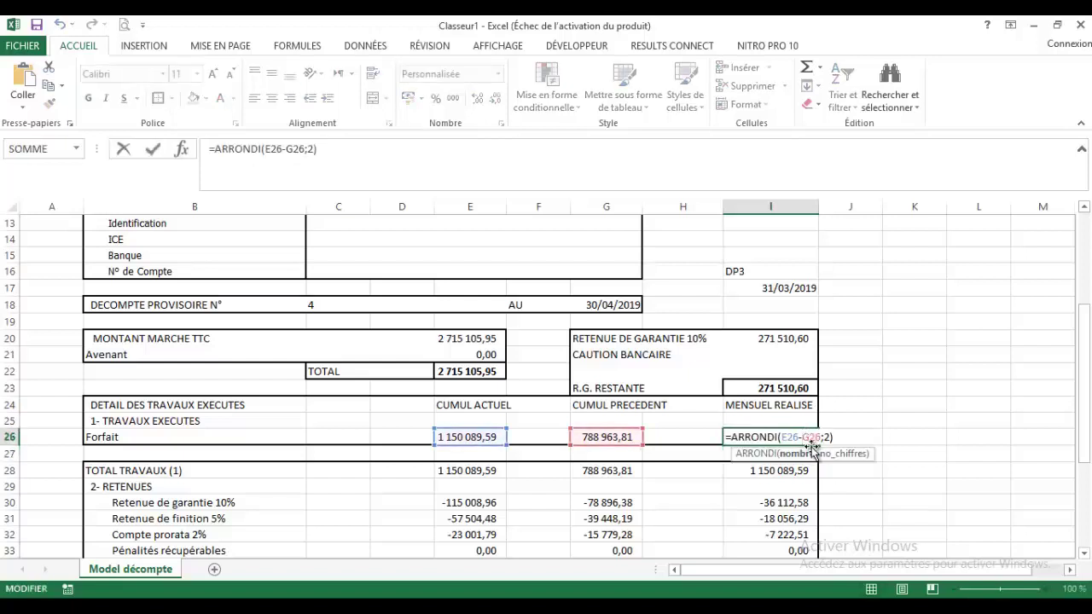
key(Return)
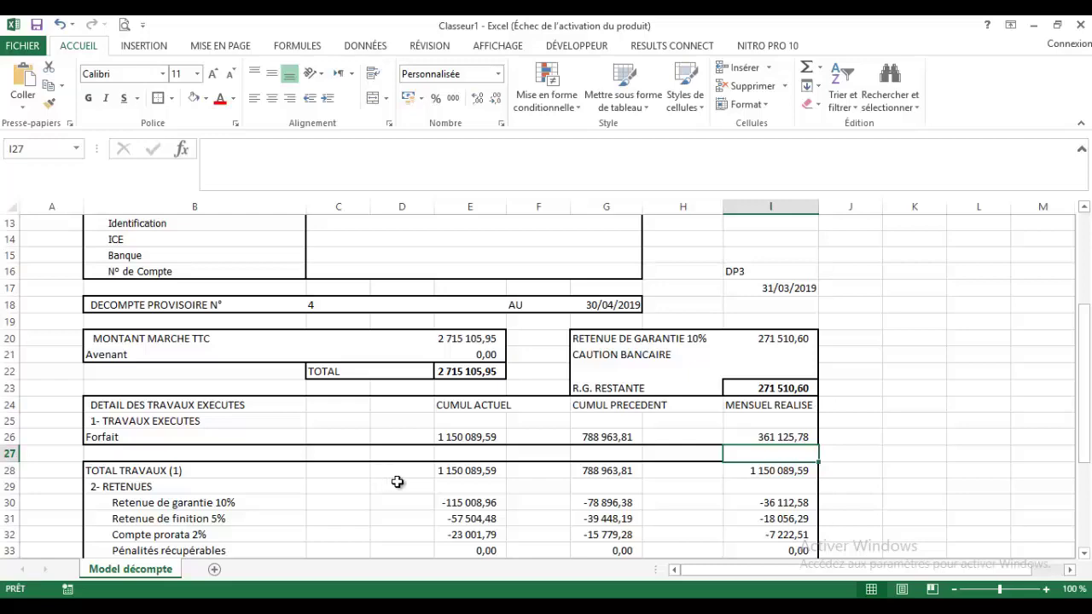
scroll(414, 484, down, 1)
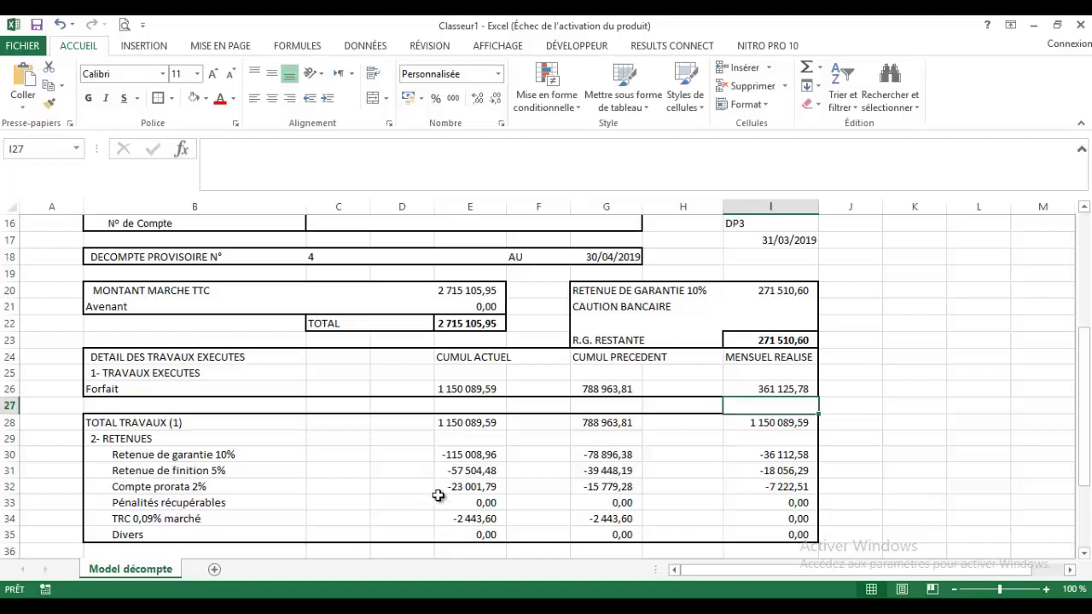
Examine the Pénalités récupérables, TRC 0,09% marché and Divers lines, checking the TRC formulas in E34 and G34
click(491, 506)
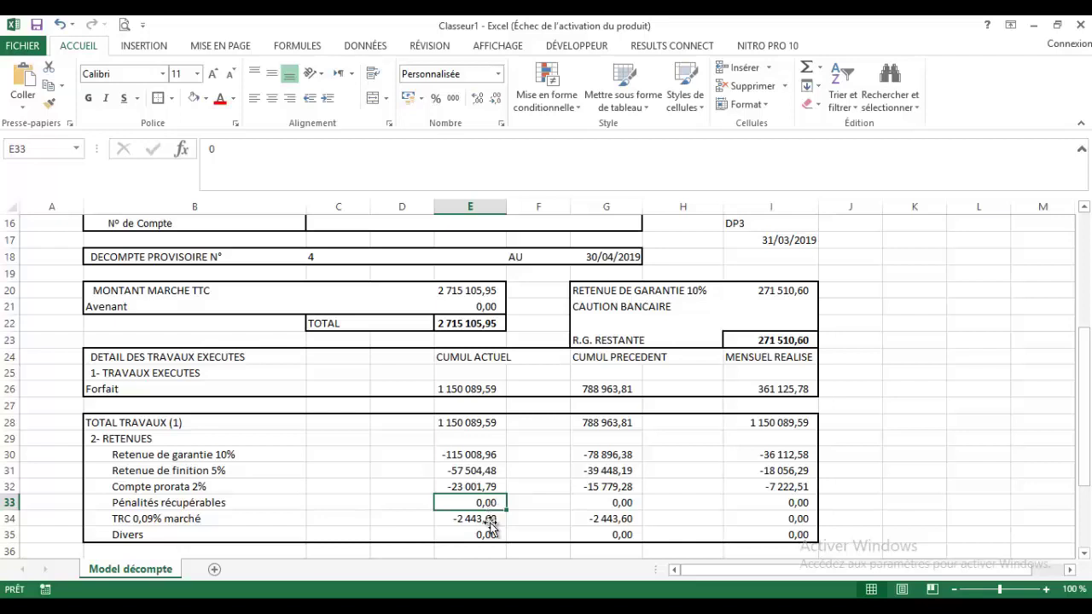
click(479, 523)
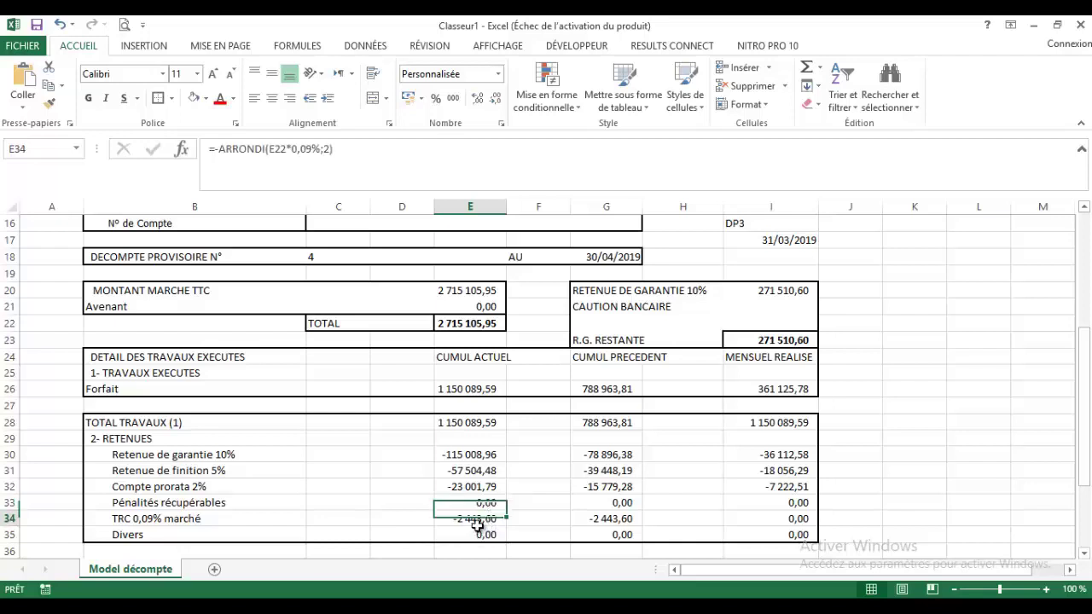
click(164, 521)
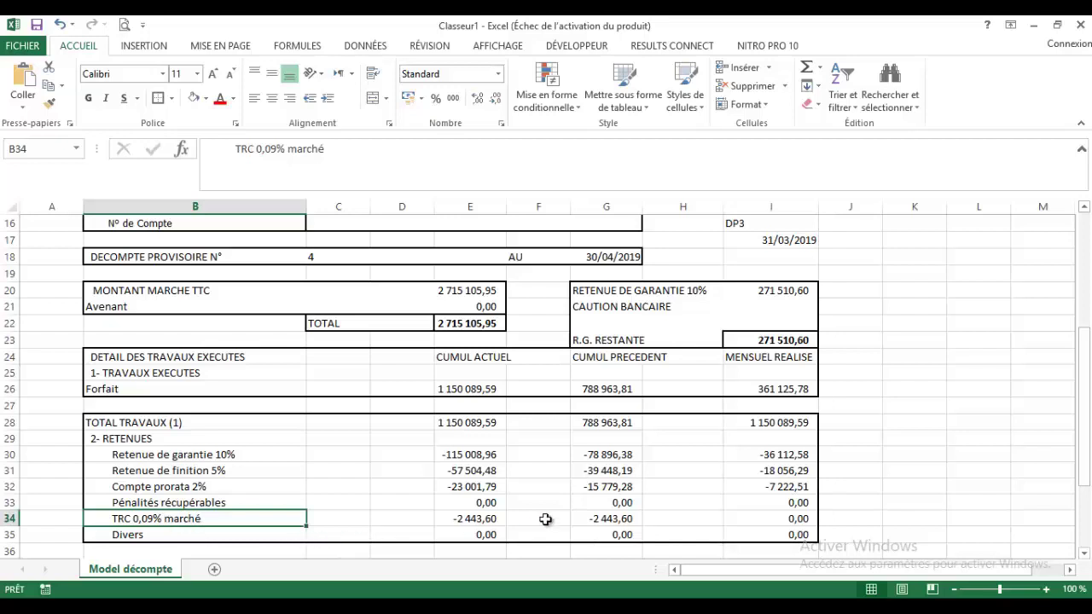
double_click(468, 519)
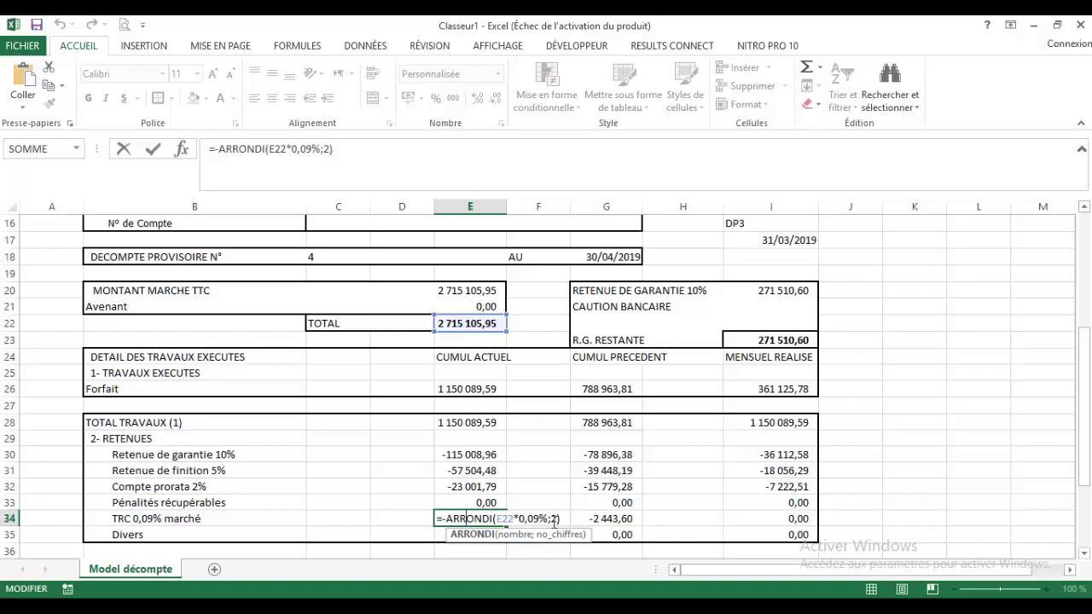
key(Return)
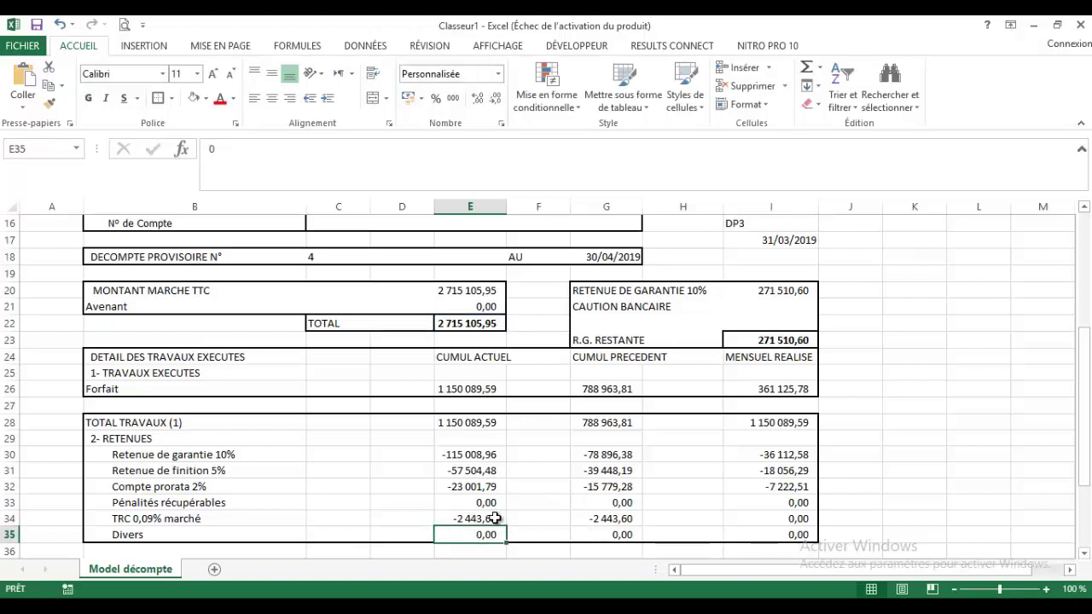
click(495, 518)
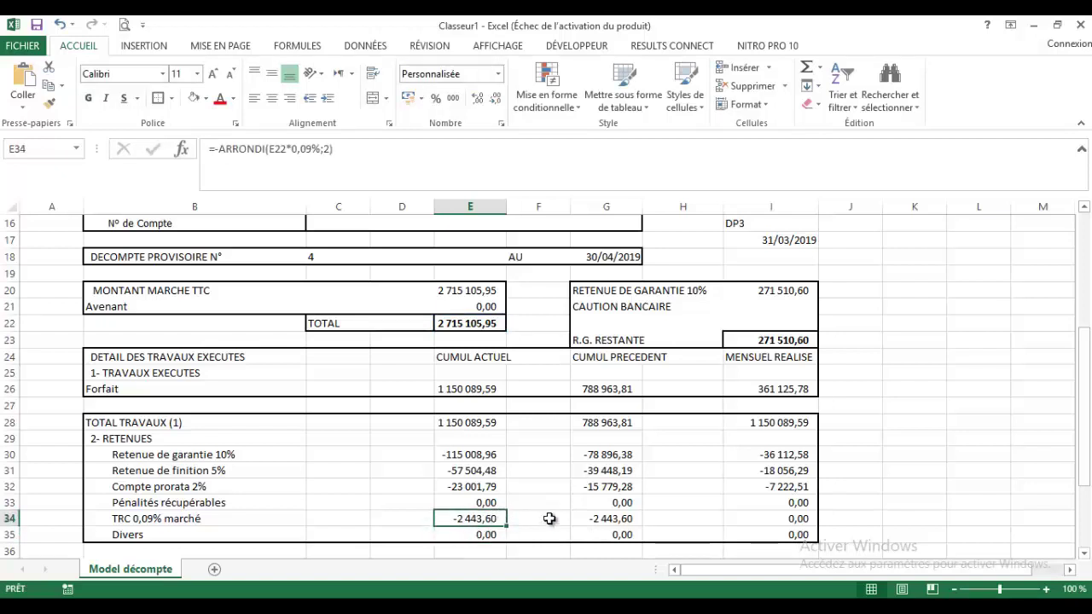
click(604, 522)
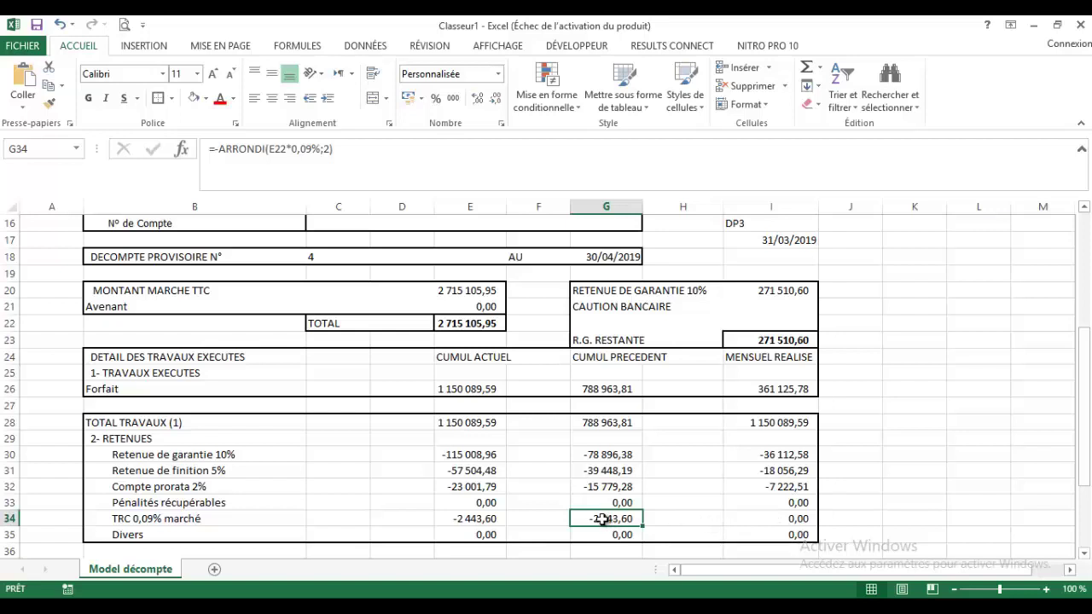
click(473, 535)
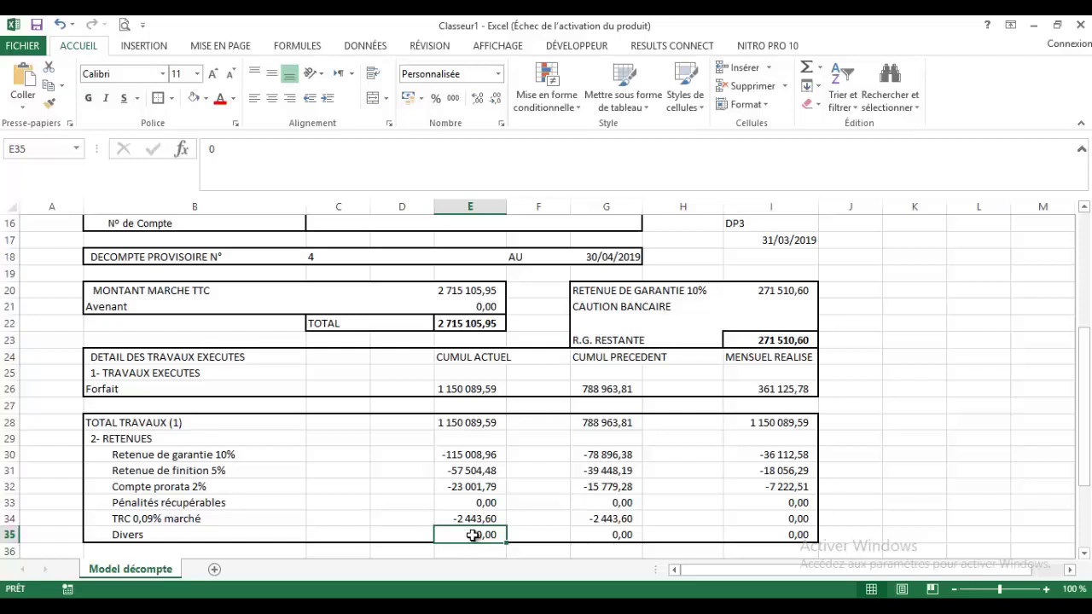
Compare which base amounts the Retenue de garantie formula in E30 and the TRC formula in E34 refer to
click(489, 455)
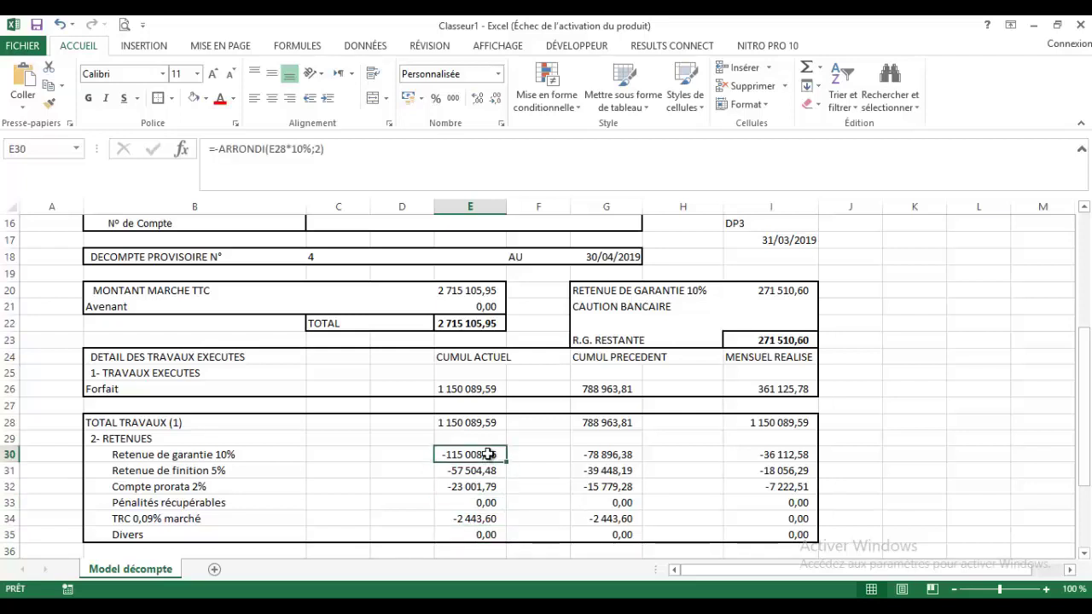
double_click(489, 455)
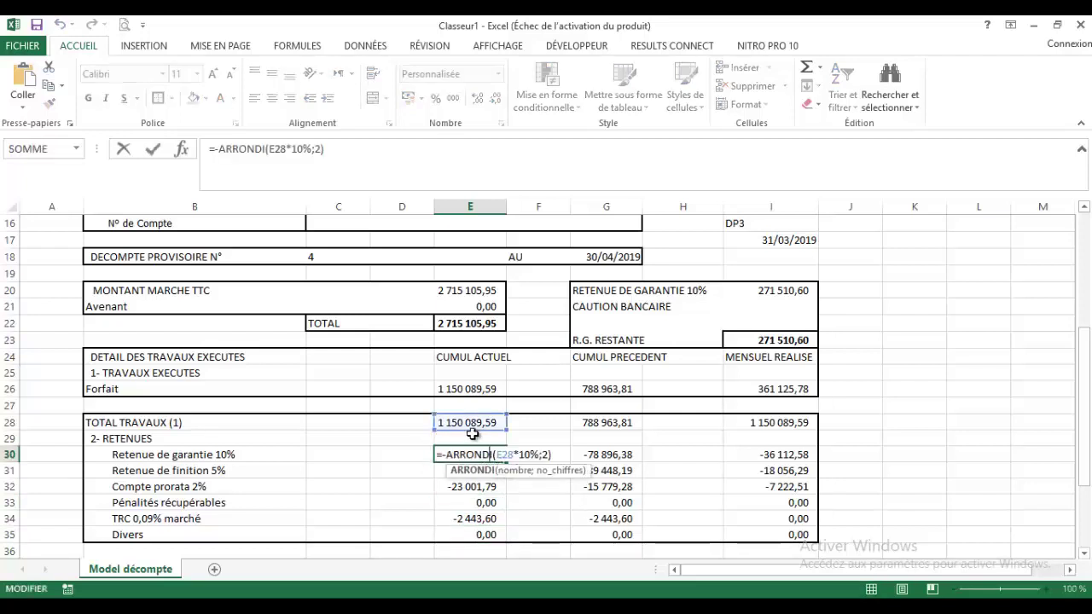
key(ctrl+Return)
click(478, 518)
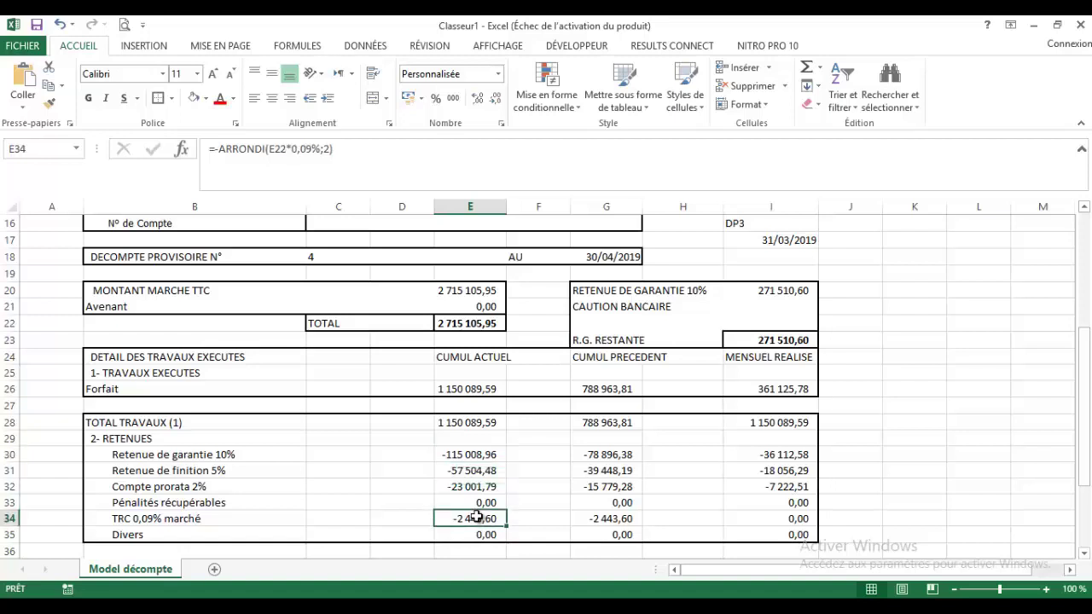
double_click(478, 518)
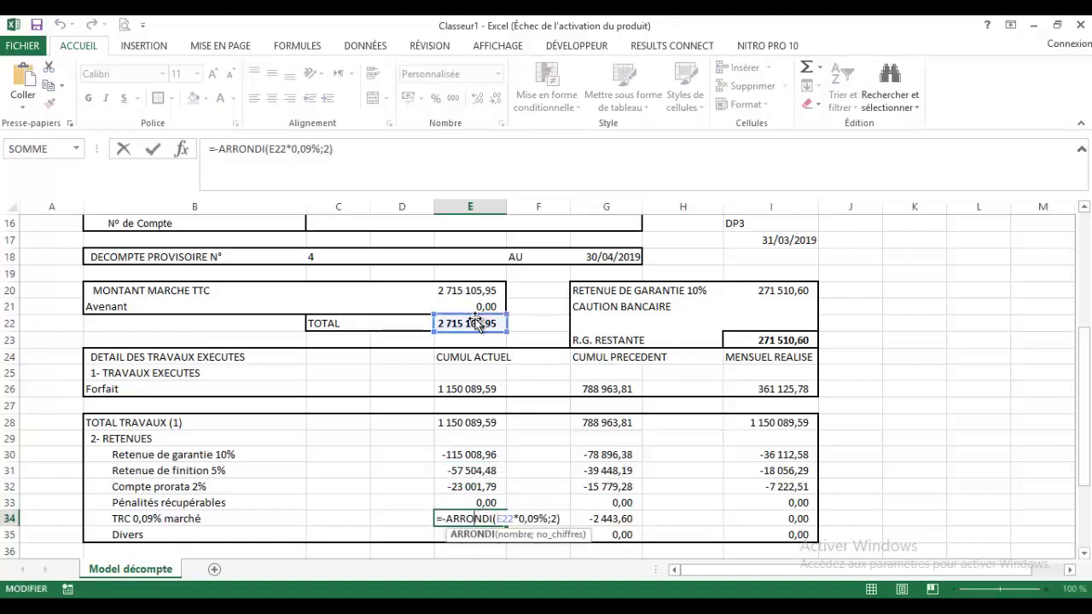
key(Return)
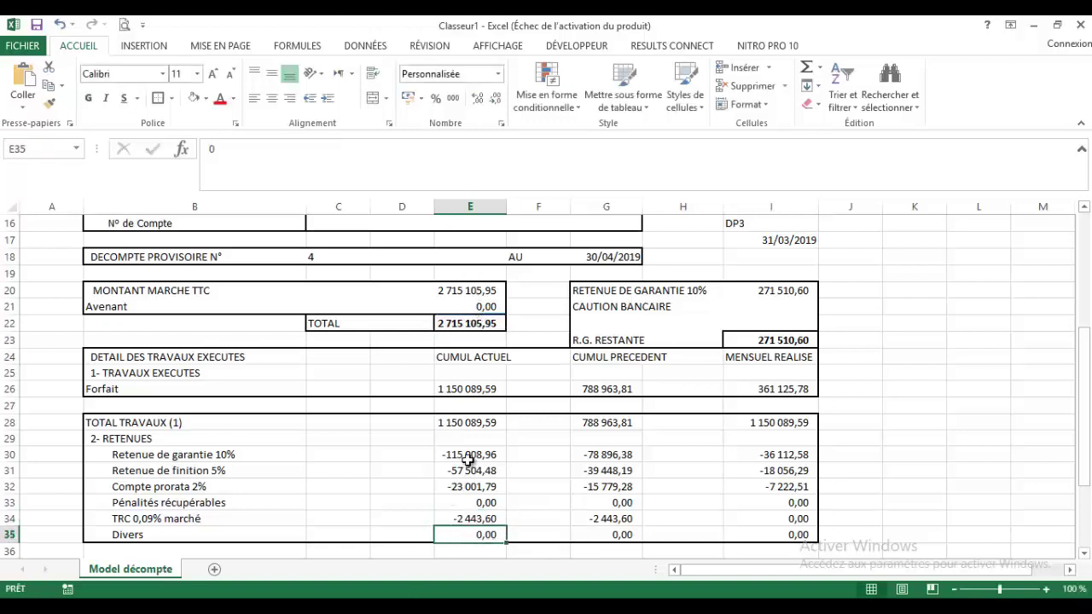
Check the CUMUL ACTUEL deduction formulas for garantie, finition and compte prorata in E30:E32, plus the Pénalités récupérables entry in E33
double_click(467, 454)
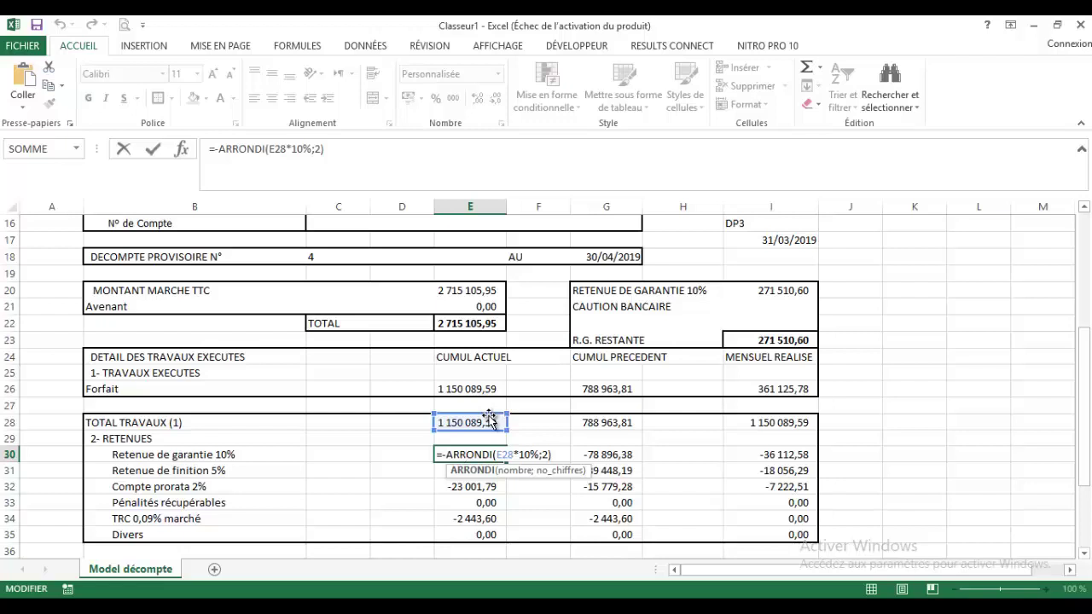
click(470, 470)
double_click(468, 470)
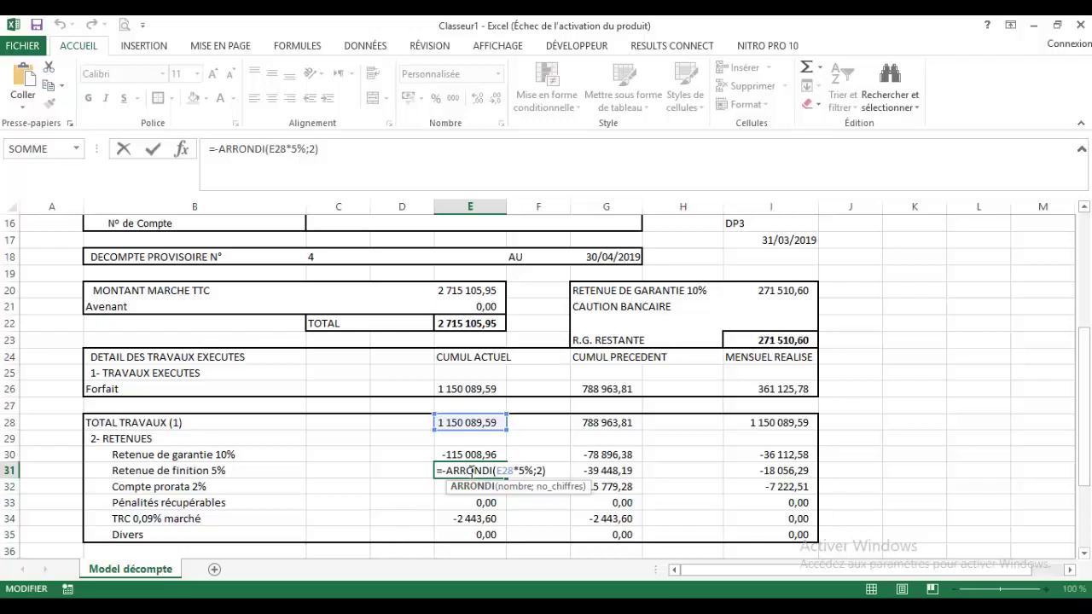
click(468, 486)
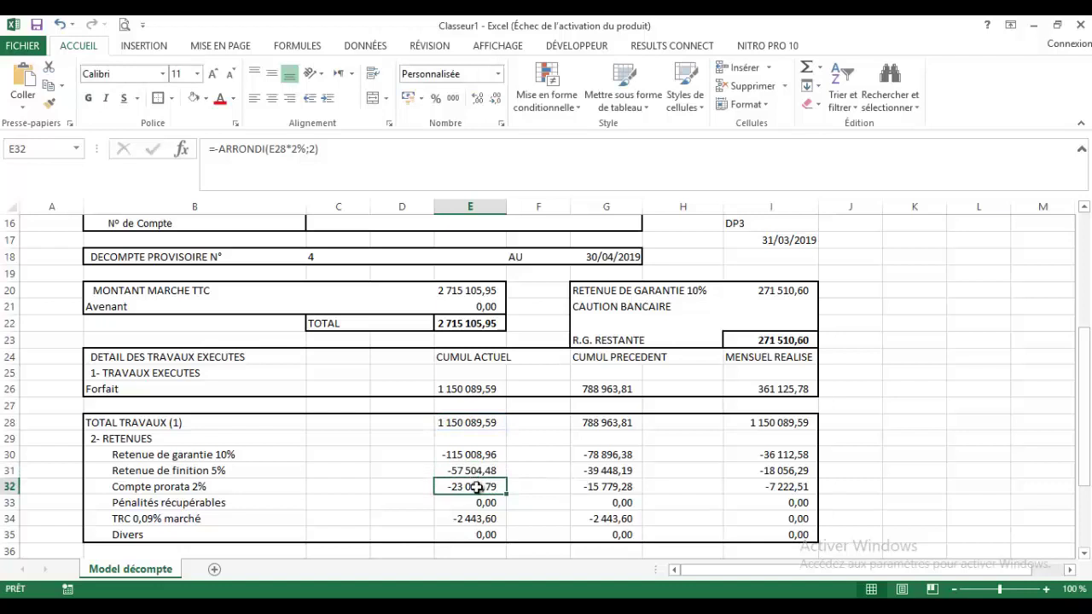
double_click(472, 486)
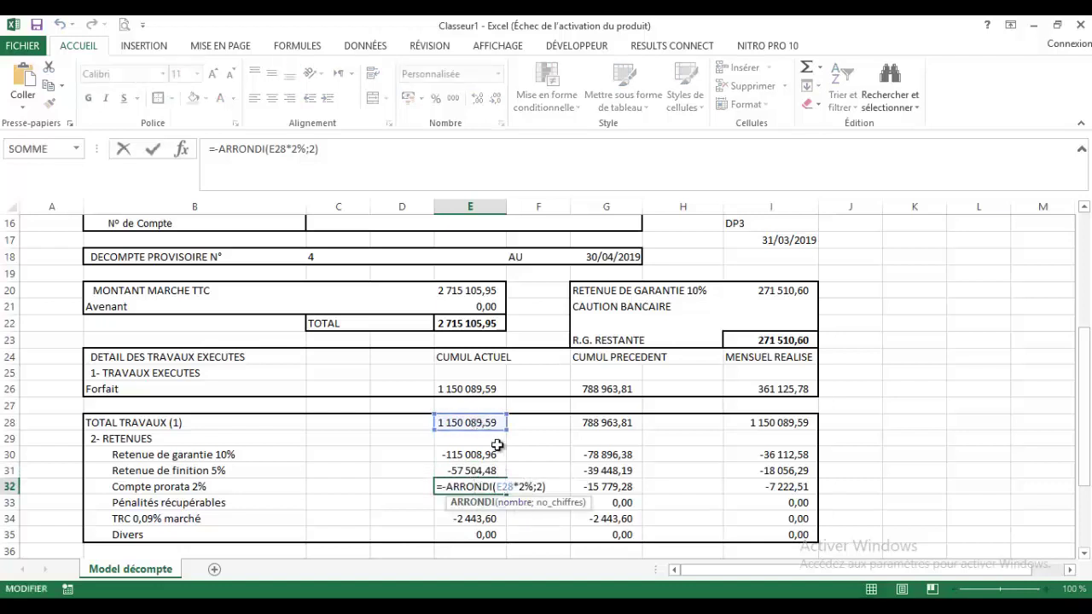
key(Return)
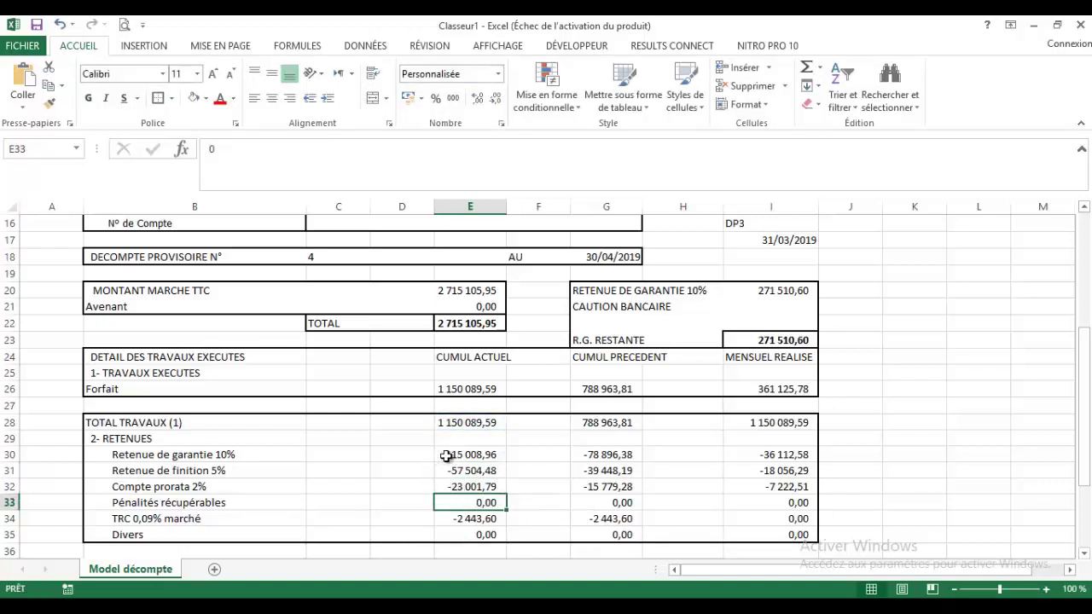
double_click(453, 471)
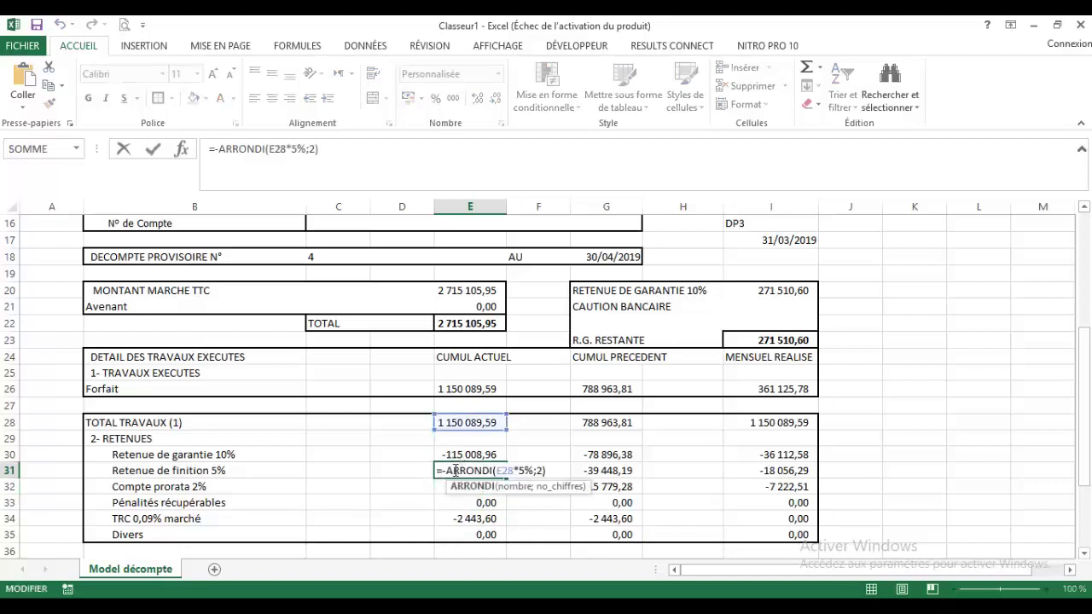
key(Return)
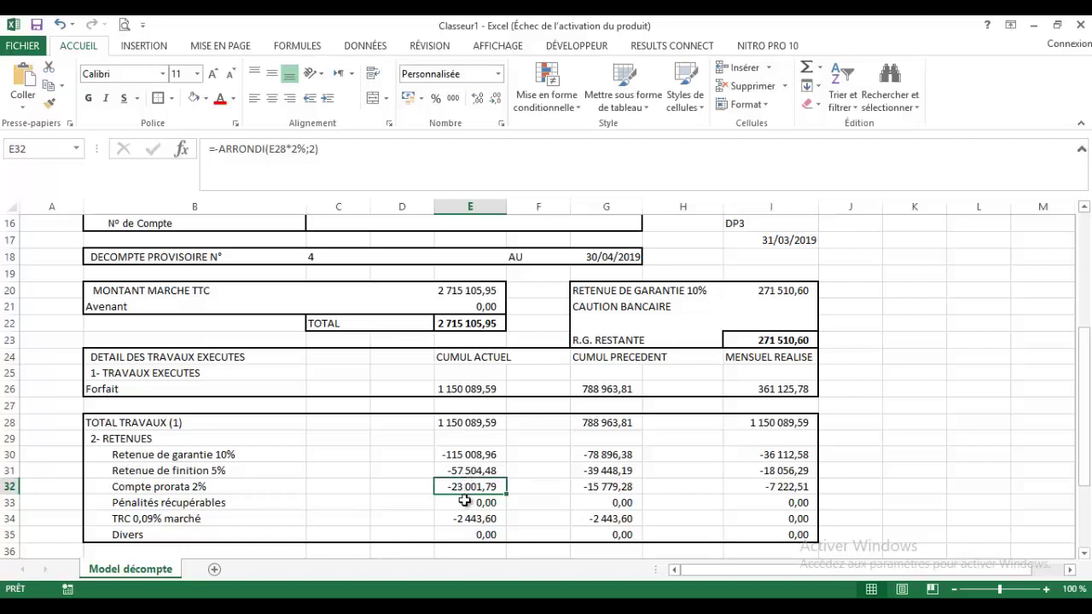
double_click(466, 503)
key(Return)
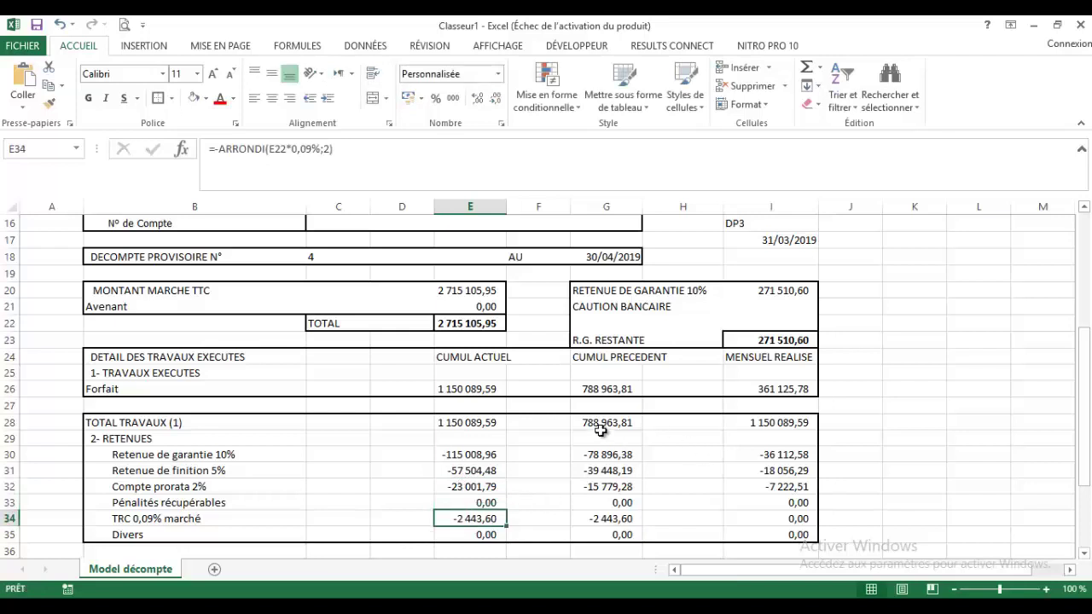
Examine the CUMUL PRECEDENT column: the Forfait amount in G26, the total in G28 and the Retenue de garantie formula in G30
click(613, 393)
click(613, 399)
double_click(615, 390)
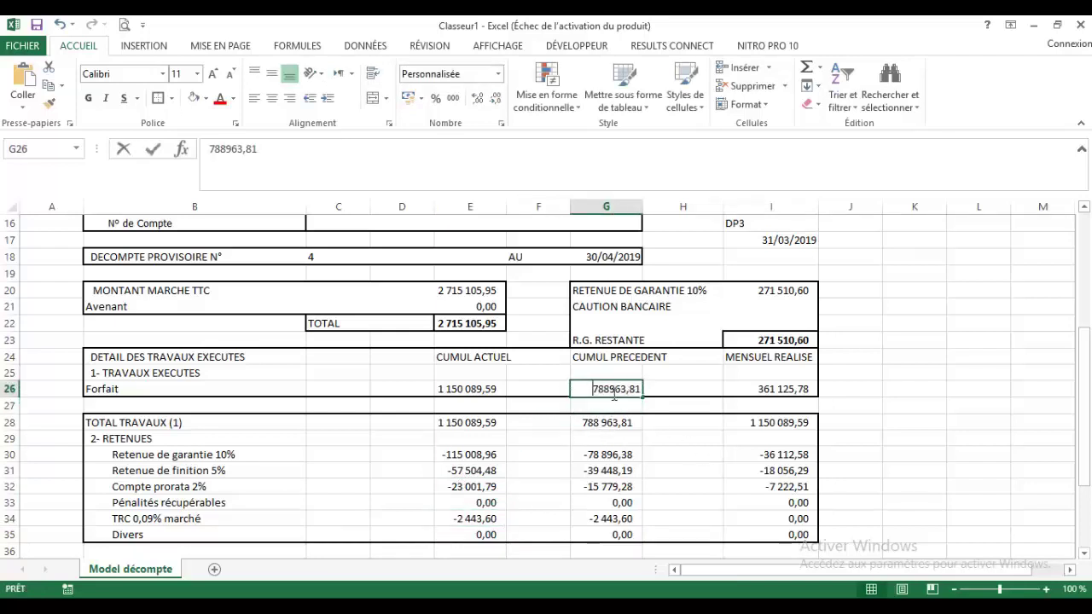
click(491, 390)
drag(771, 240, 790, 224)
click(604, 423)
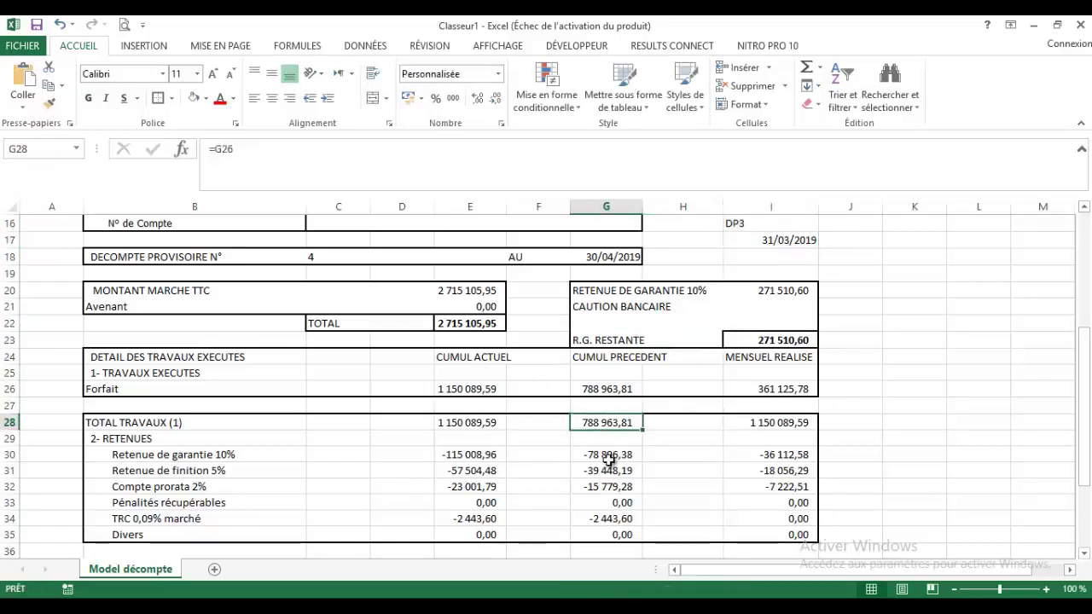
click(610, 455)
key(ctrl+Down)
click(609, 455)
double_click(609, 455)
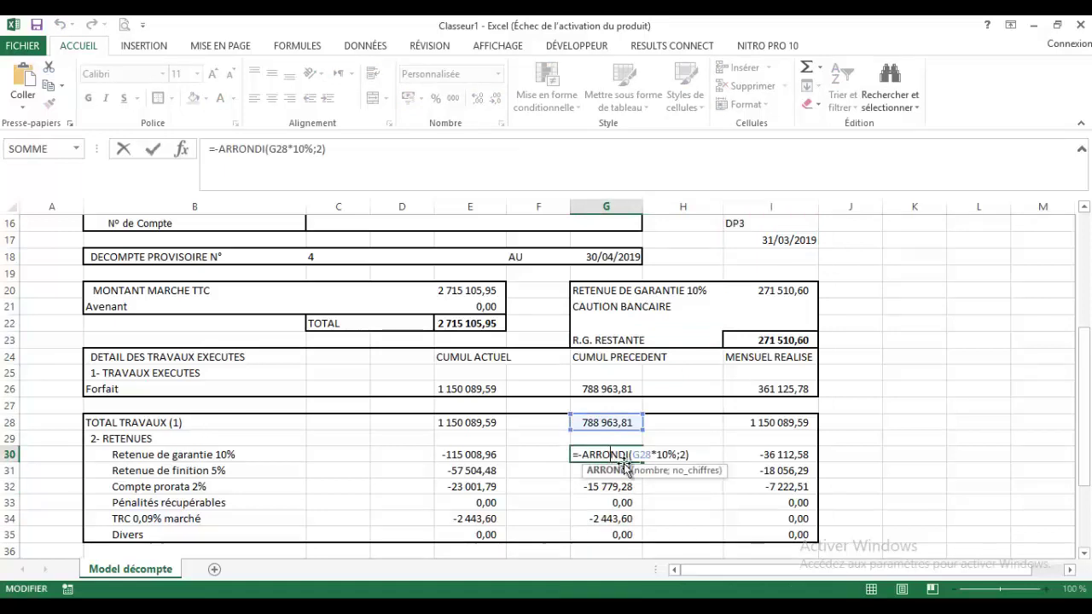
key(Escape)
key(Return)
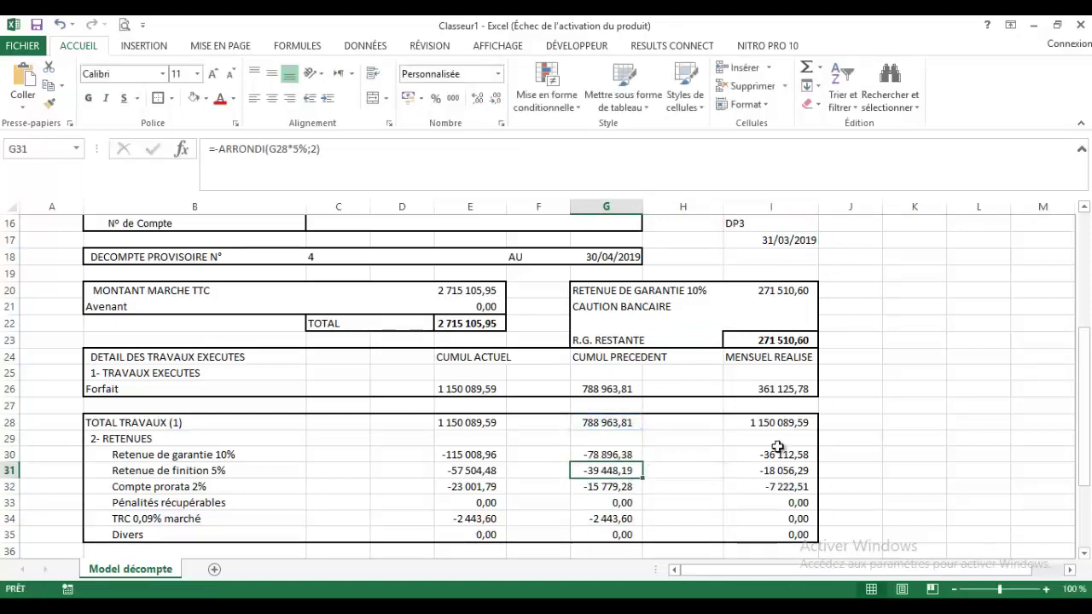
Correct the monthly TOTAL TRAVAUX formula in I28 to =ARRONDI(E28-G28;2), following the pattern of the Forfait formula in I26
click(779, 424)
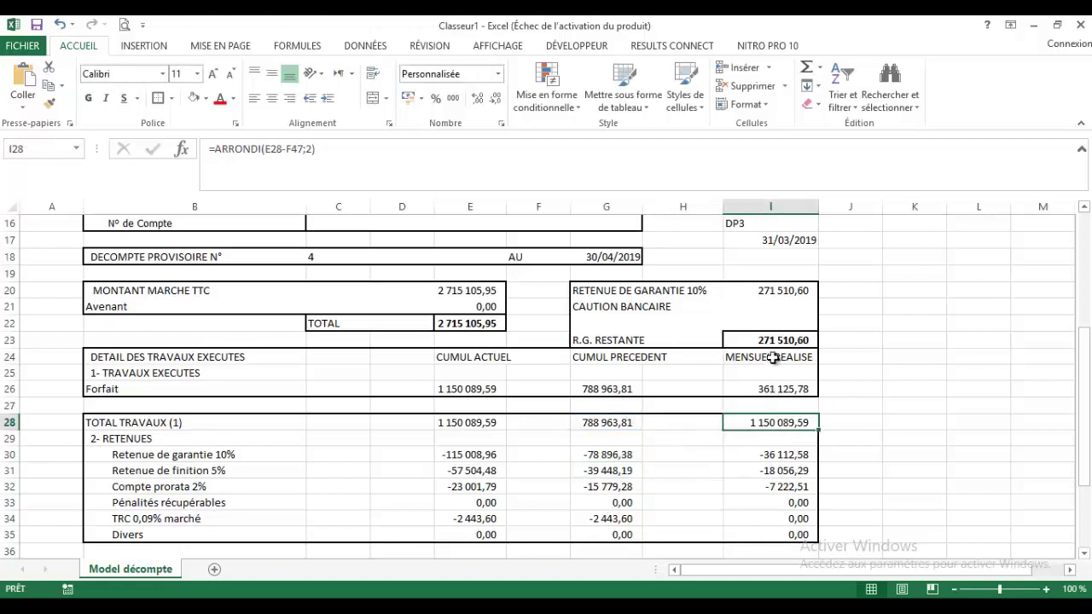
double_click(783, 389)
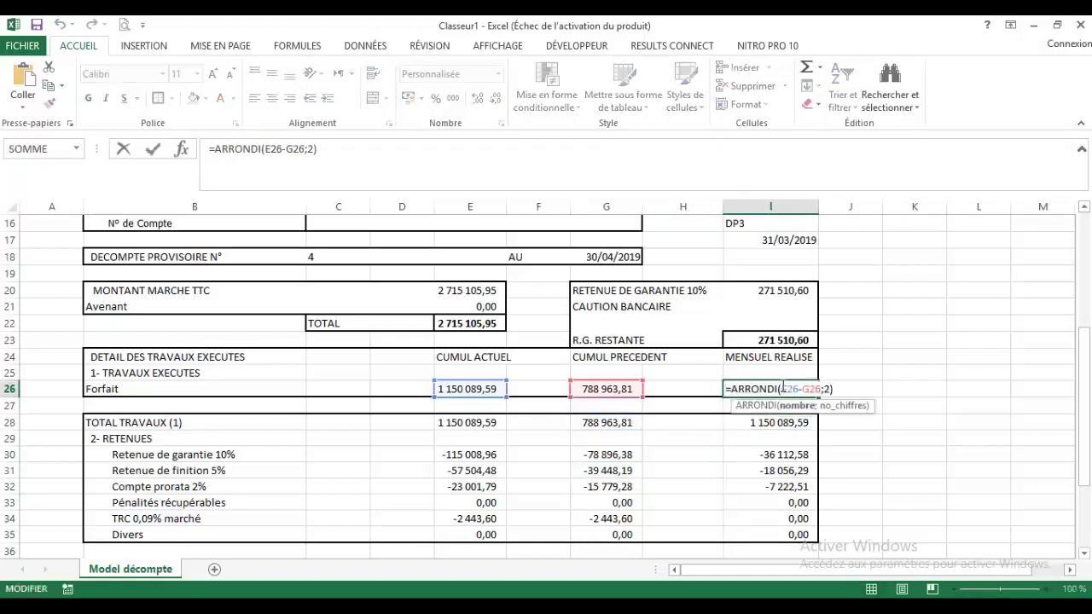
key(Return)
click(792, 423)
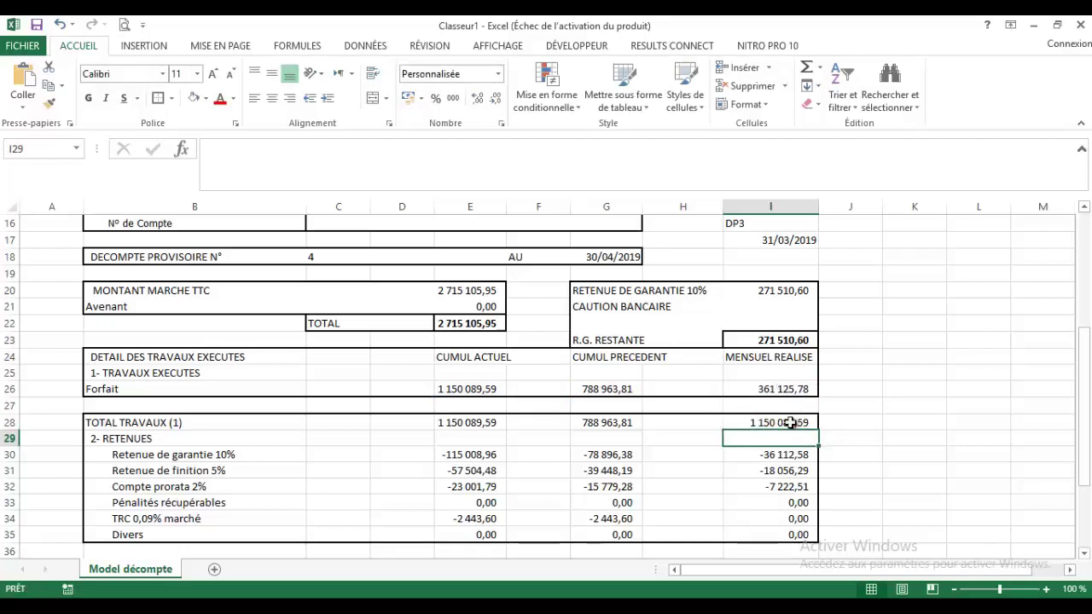
double_click(791, 422)
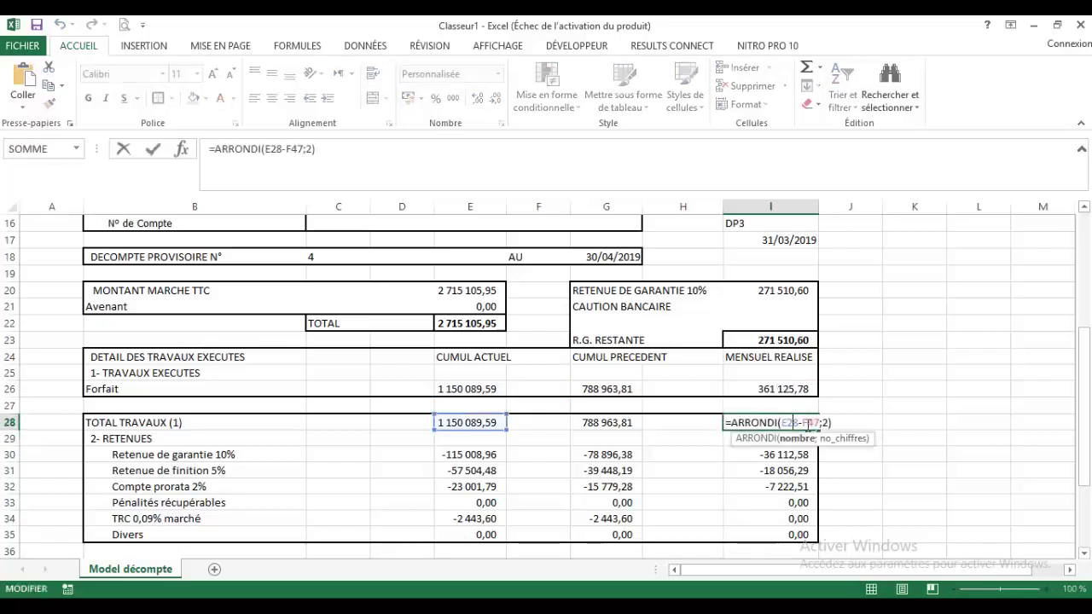
drag(803, 422, 821, 423)
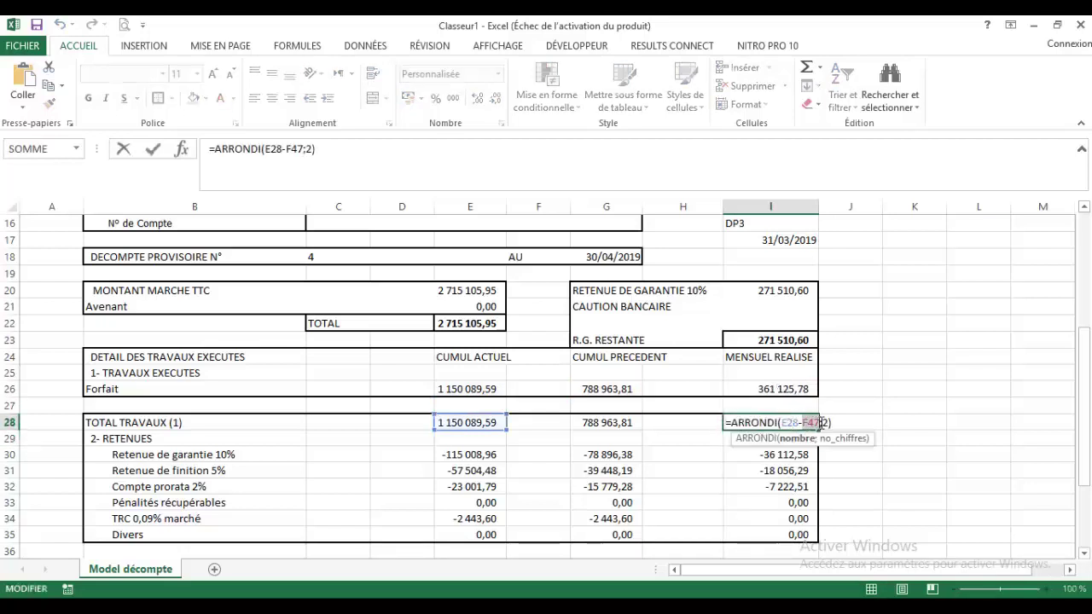
click(618, 431)
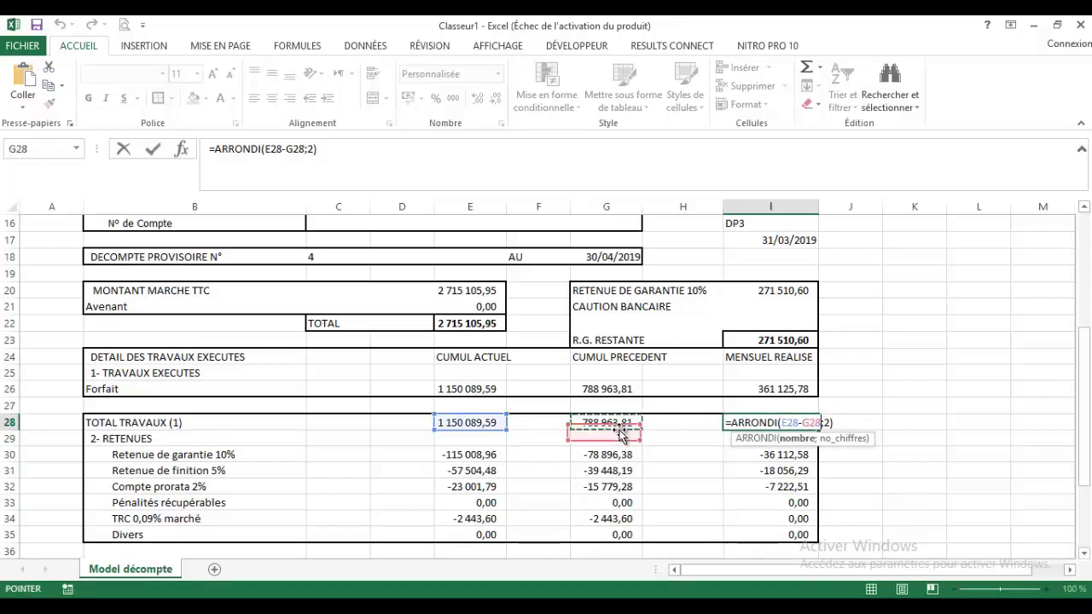
key(Return)
double_click(752, 422)
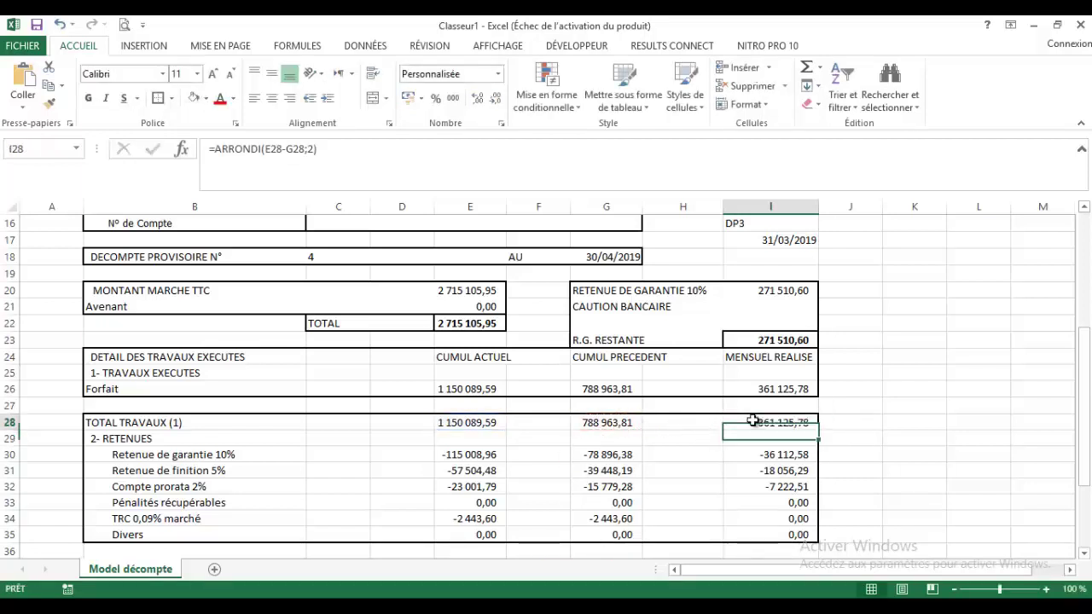
key(Escape)
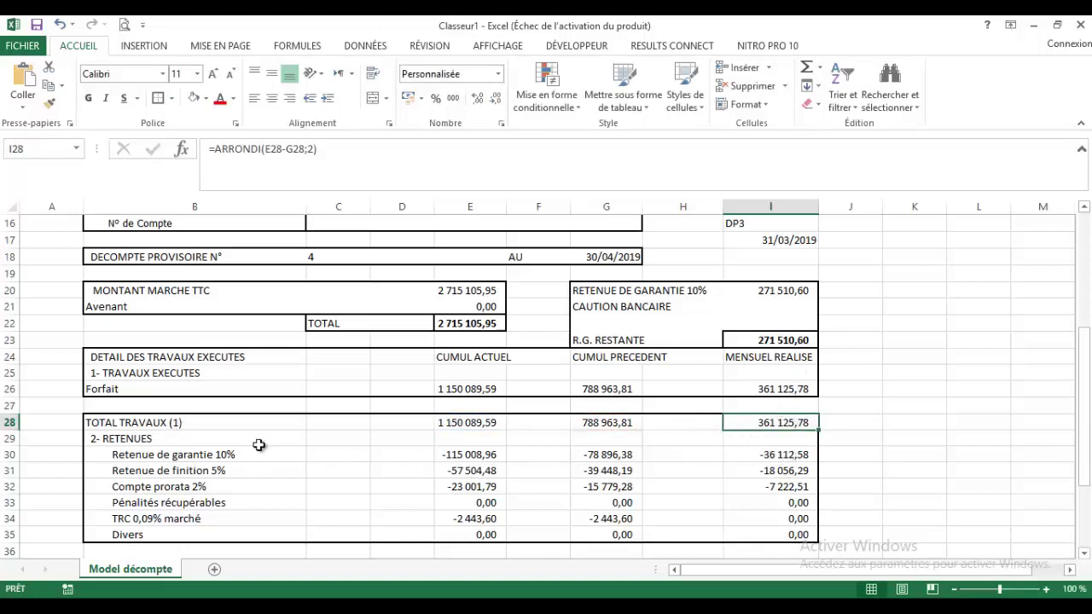
Check the MENSUEL REALISE formulas for Retenue de garantie in I30, TOTAL DES RETENUS in I37 and Reste dû à l'entreprise in I38
scroll(671, 424, down, 1)
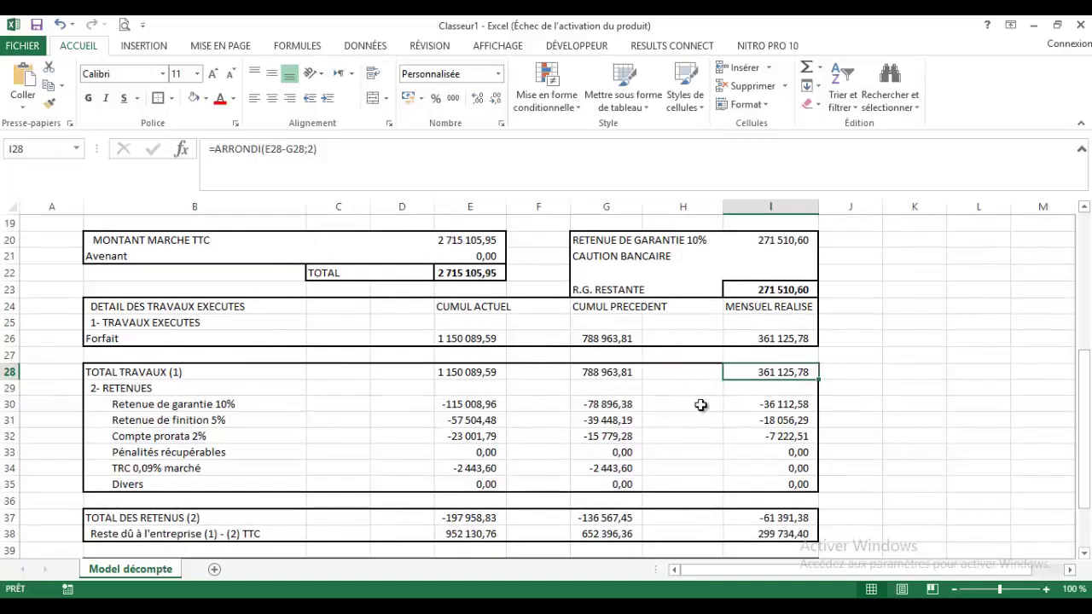
double_click(783, 410)
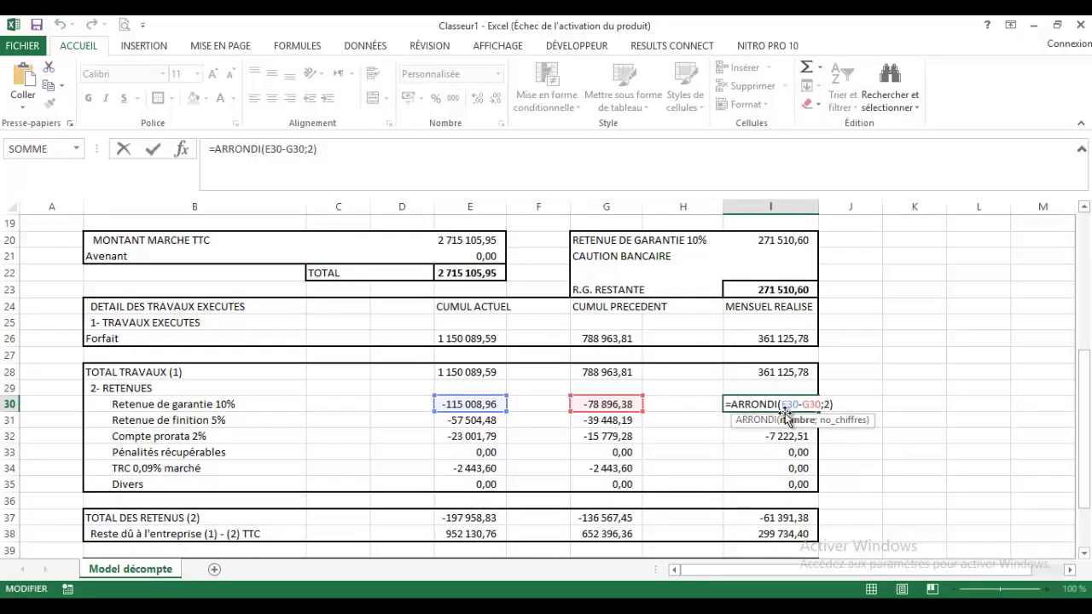
key(Return)
scroll(795, 483, down, 1)
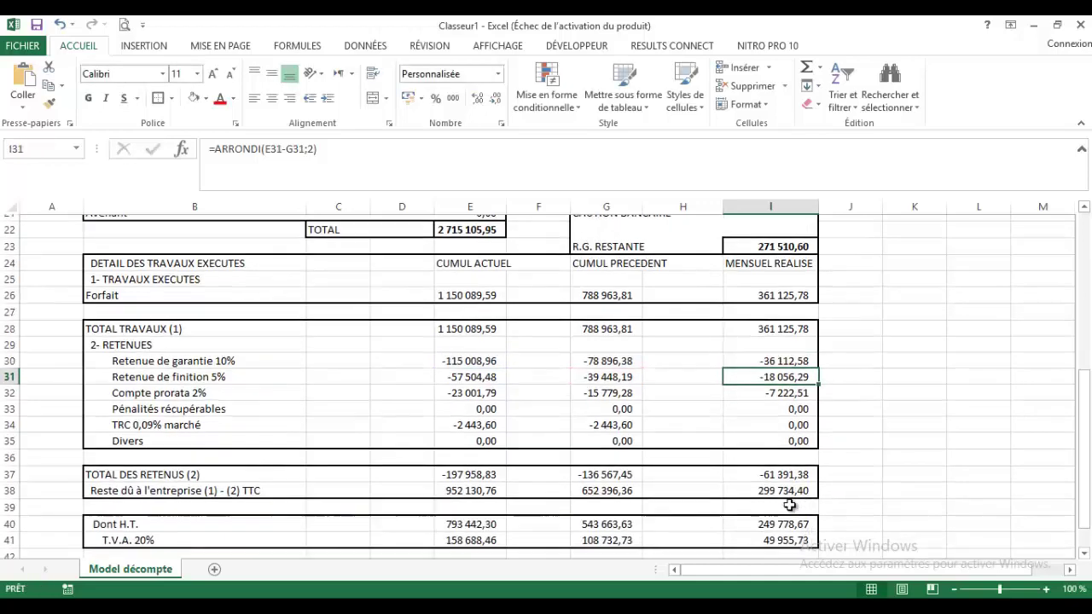
double_click(798, 470)
key(Return)
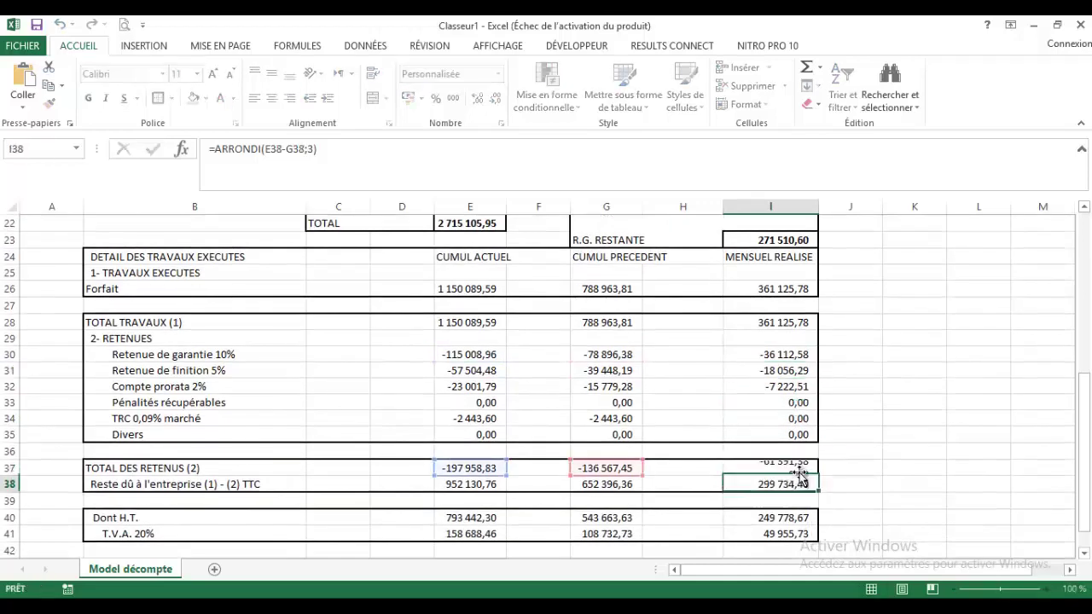
double_click(794, 483)
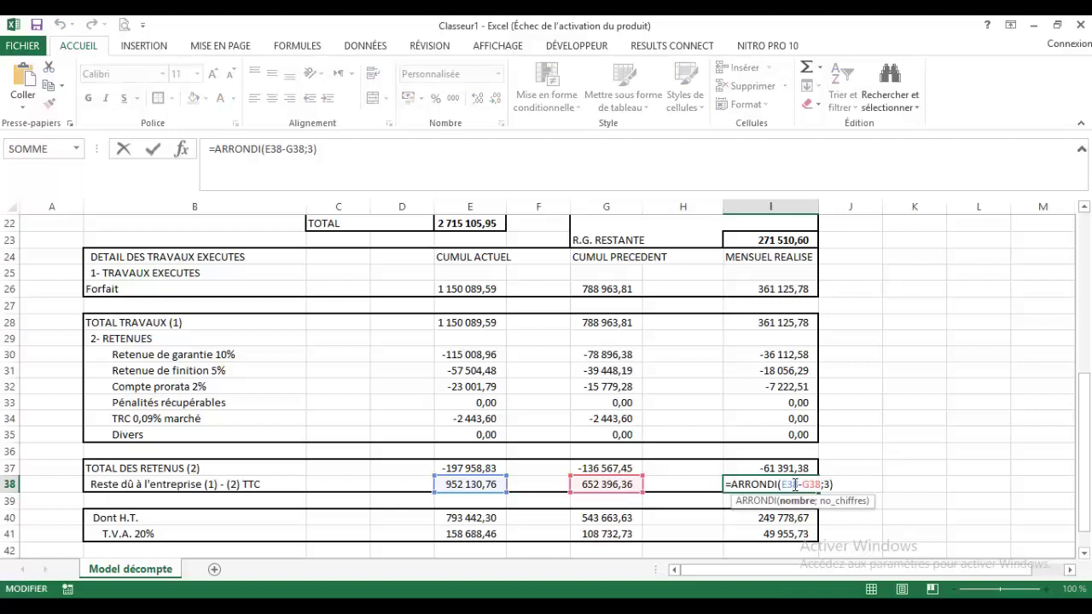
key(Return)
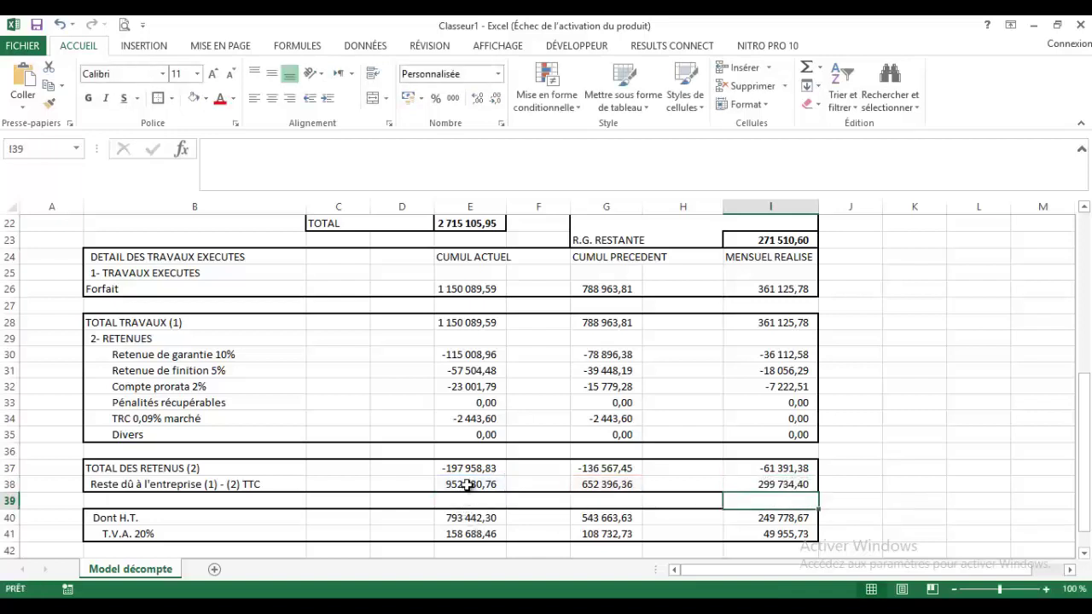
Examine how the Reste dû à l'entreprise TTC row is calculated in E38, G38 and I38, including the cells each formula refers to
double_click(468, 485)
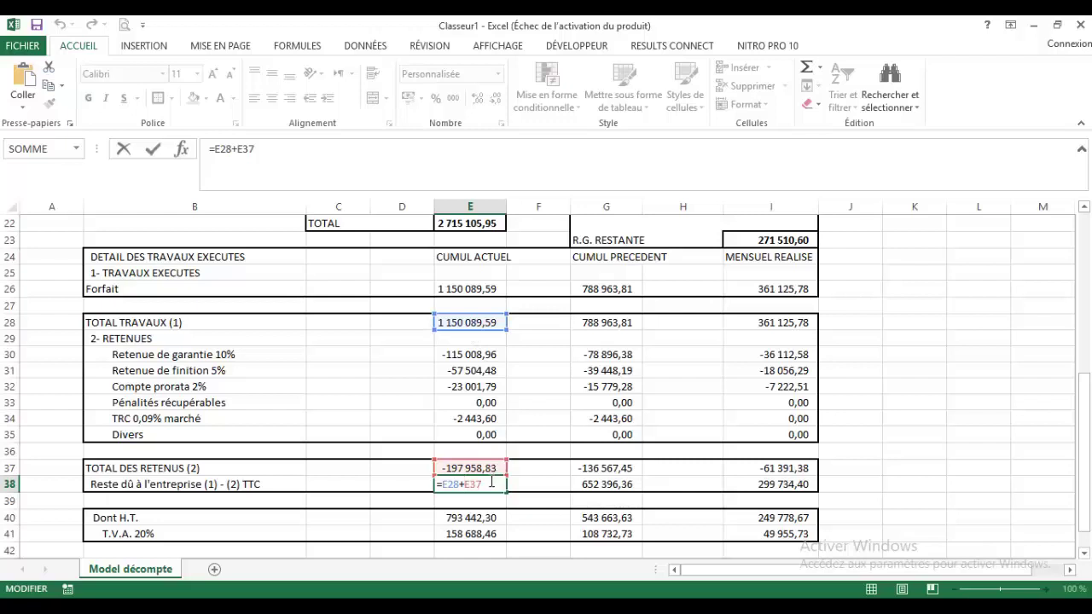
key(ctrl+Return)
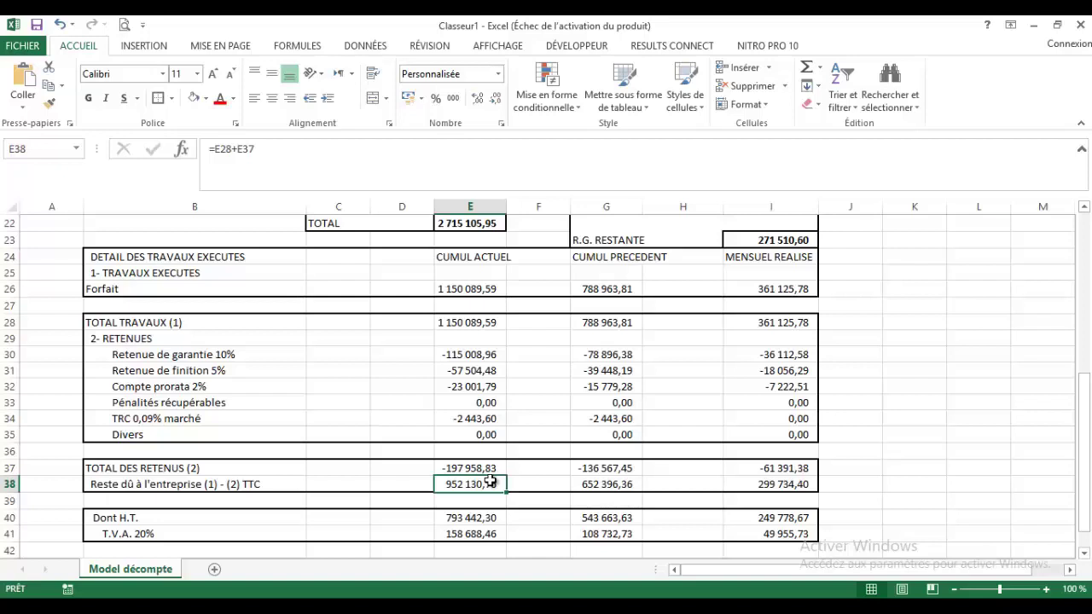
double_click(491, 482)
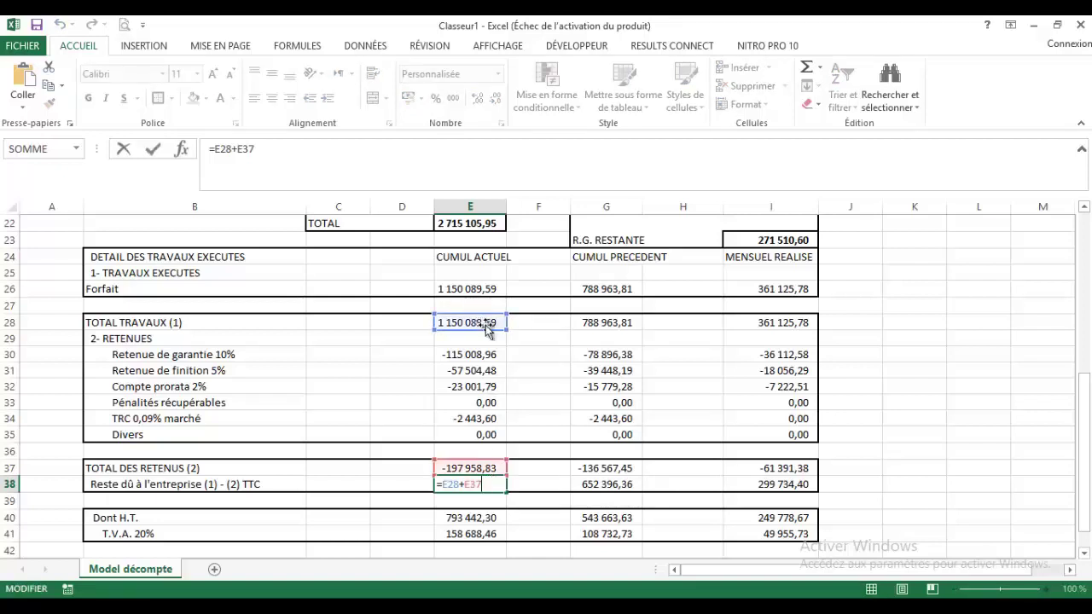
key(Escape)
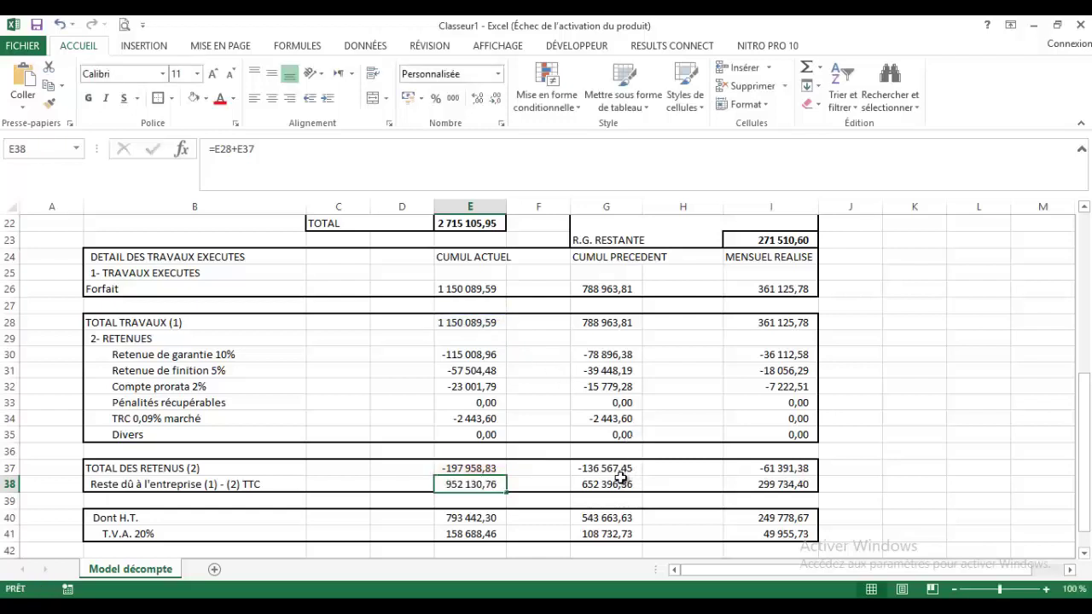
double_click(620, 482)
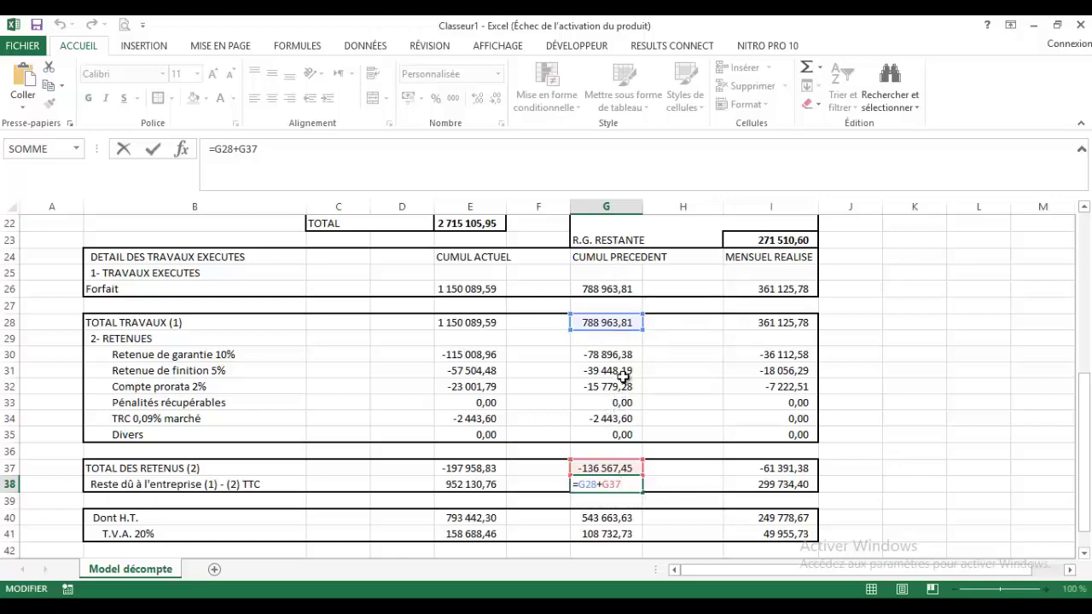
scroll(619, 353, up, 2)
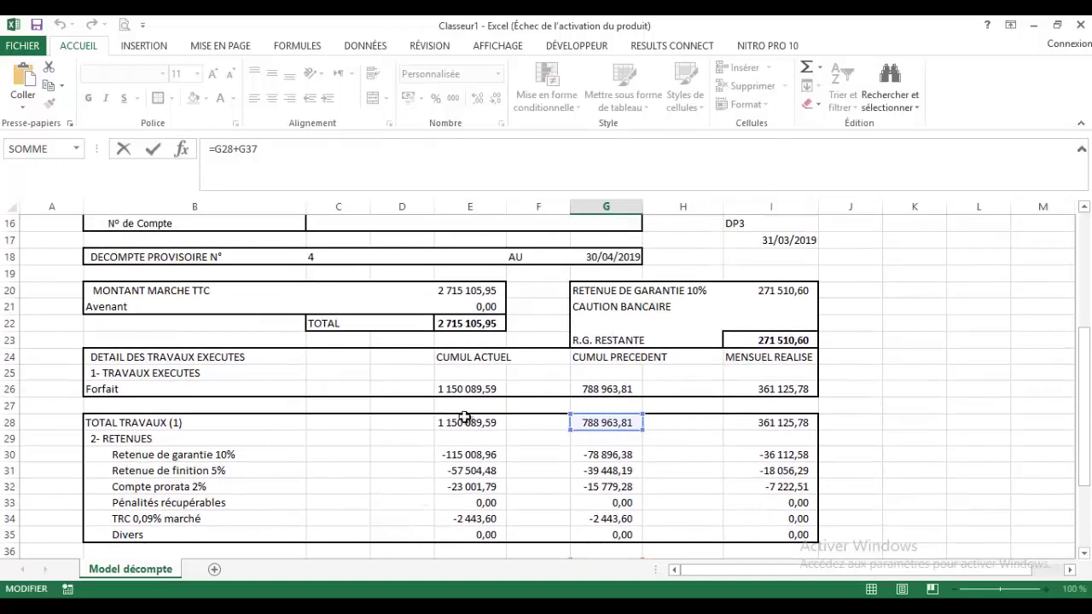
scroll(587, 413, down, 3)
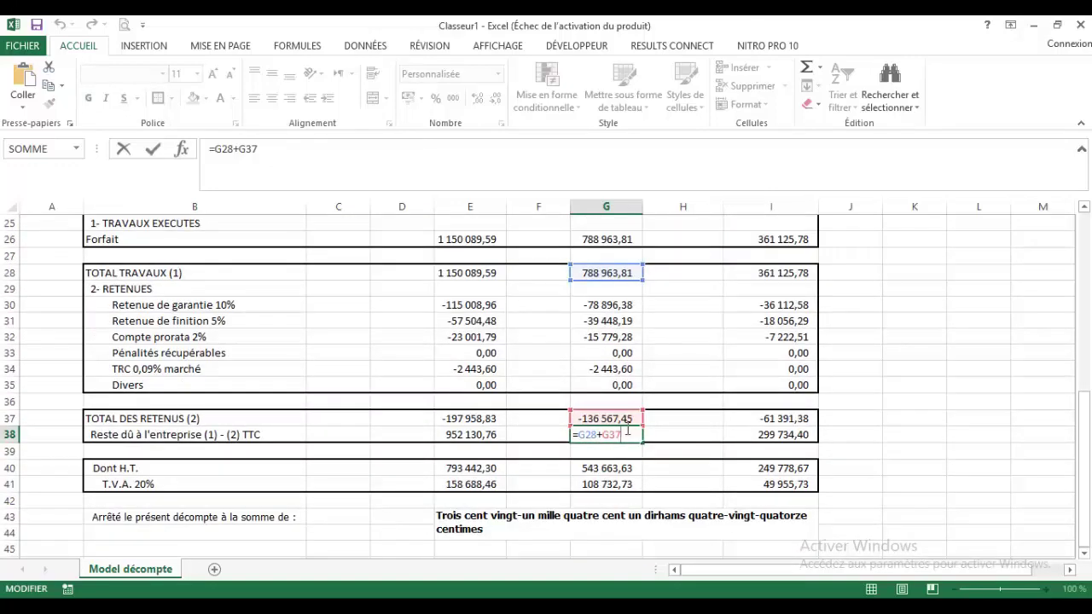
key(Return)
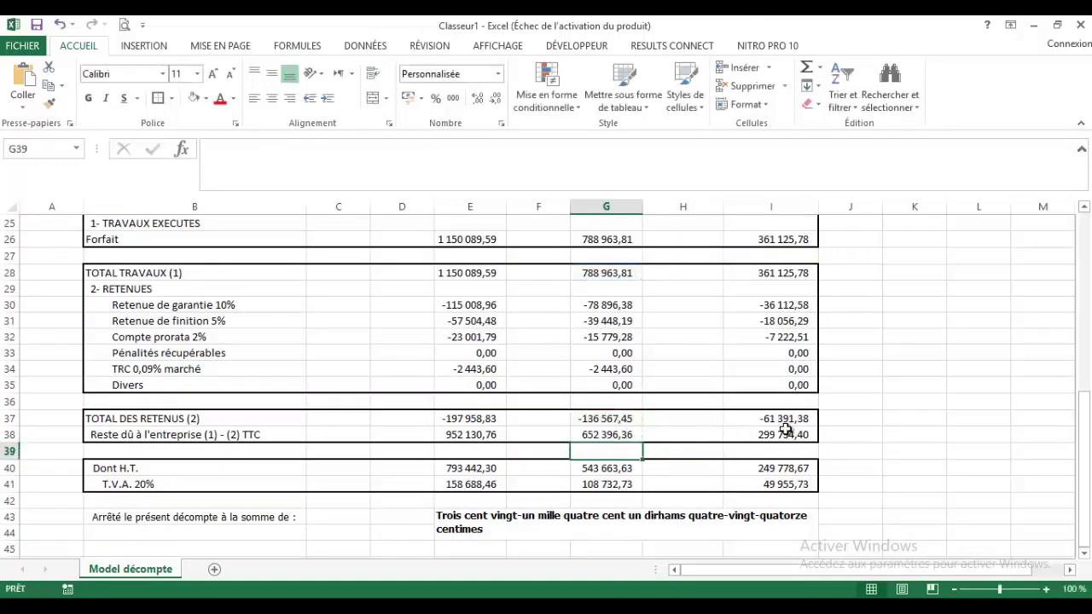
double_click(785, 434)
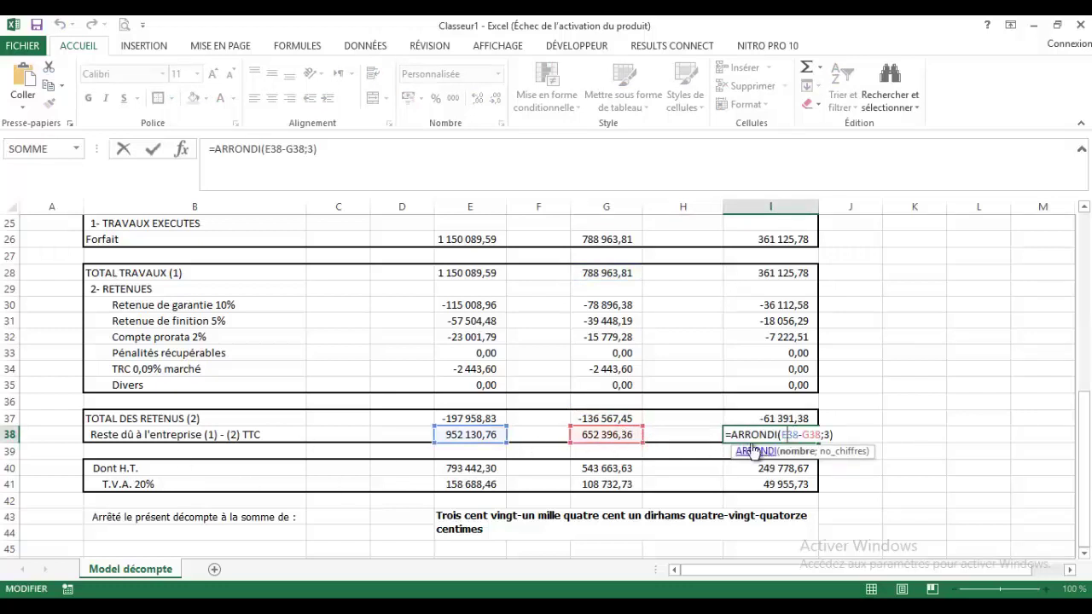
scroll(569, 438, up, 1)
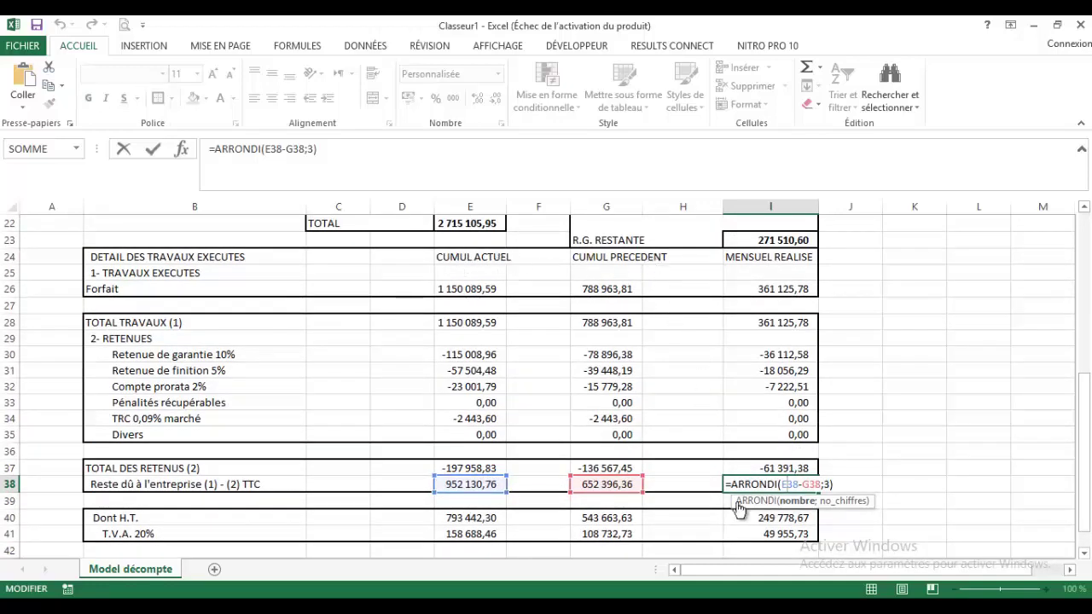
key(Return)
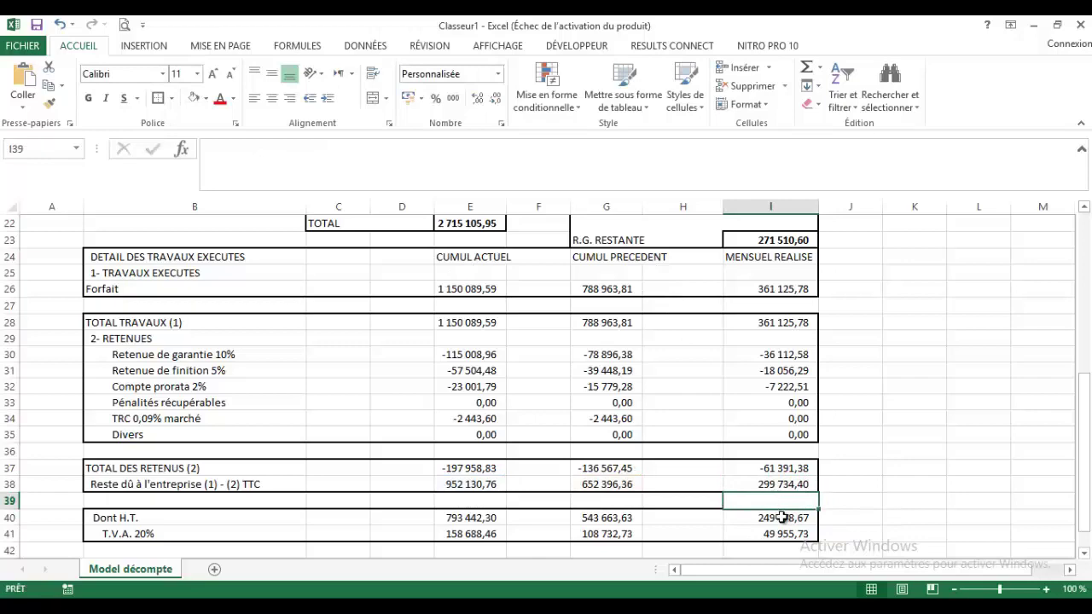
Check the Dont H.T. formulas in I40 and E40, tracing E40 back to the Reste dû amount in E38
scroll(775, 512, down, 1)
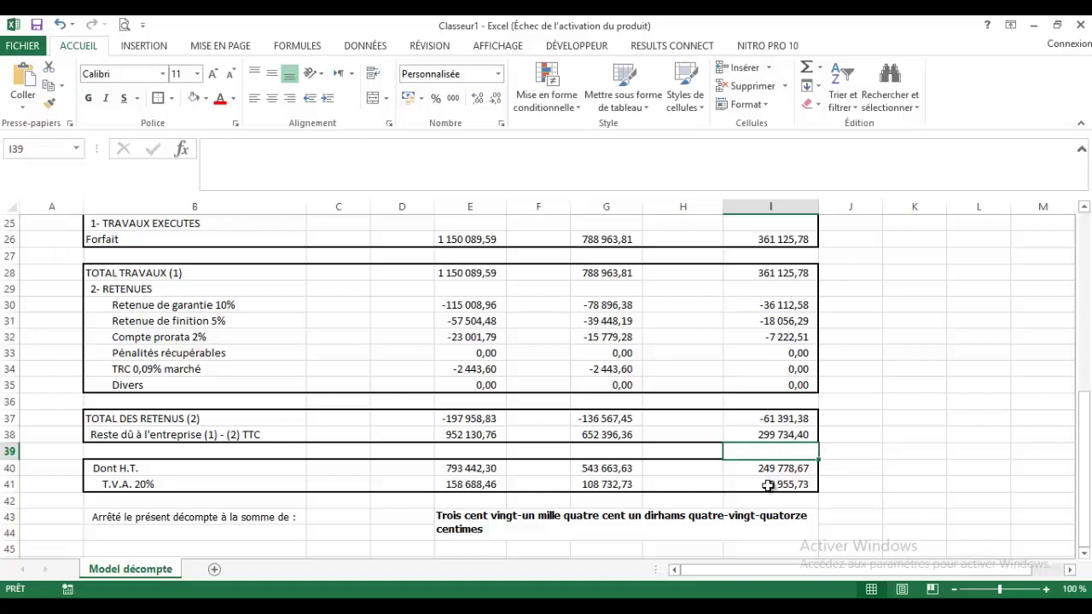
double_click(770, 469)
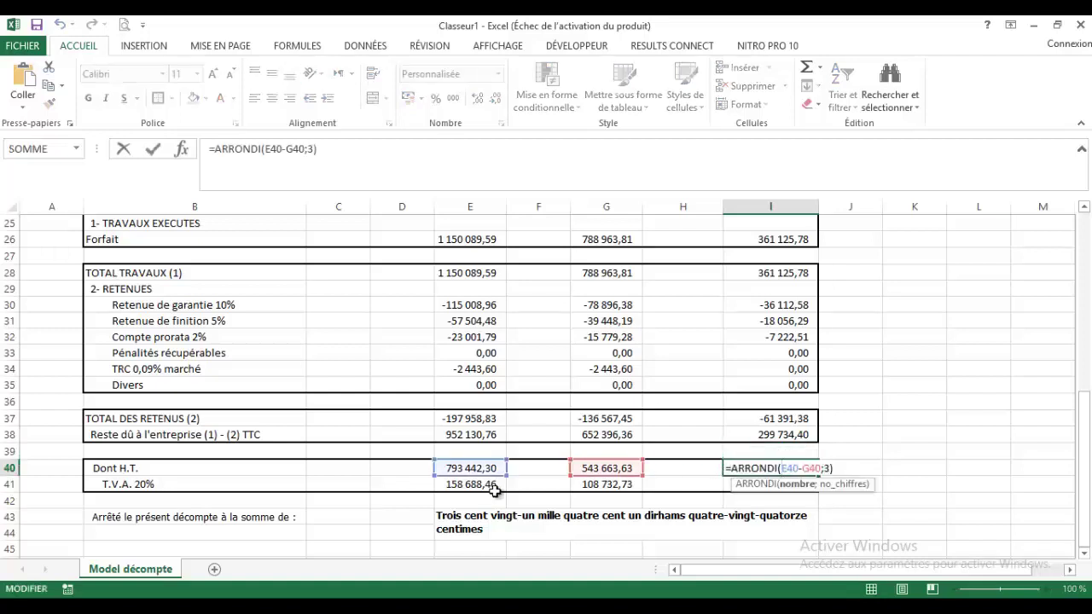
key(Escape)
click(475, 463)
double_click(491, 468)
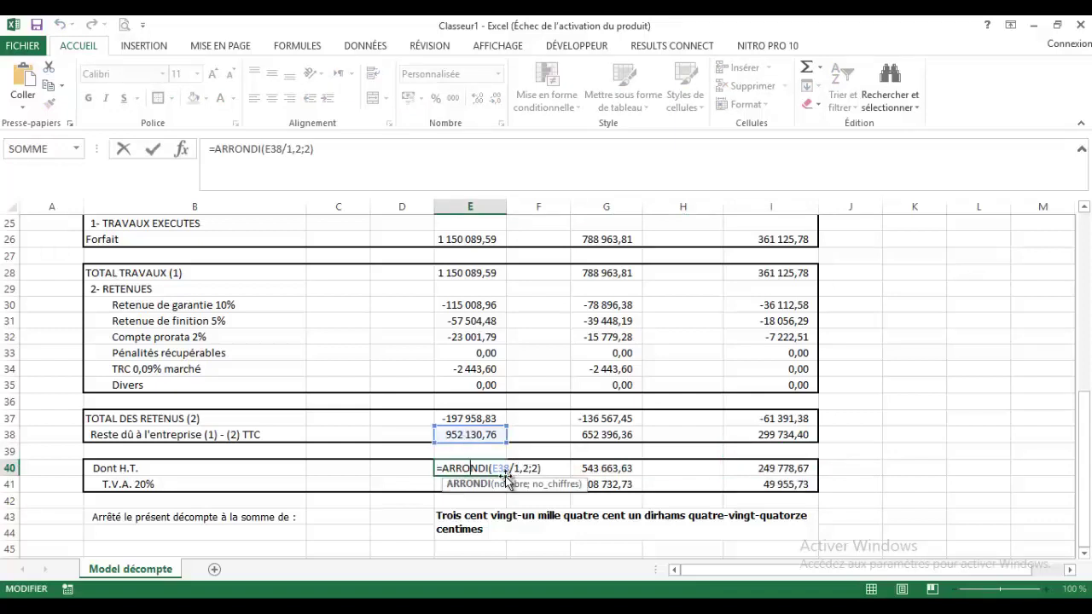
key(Escape)
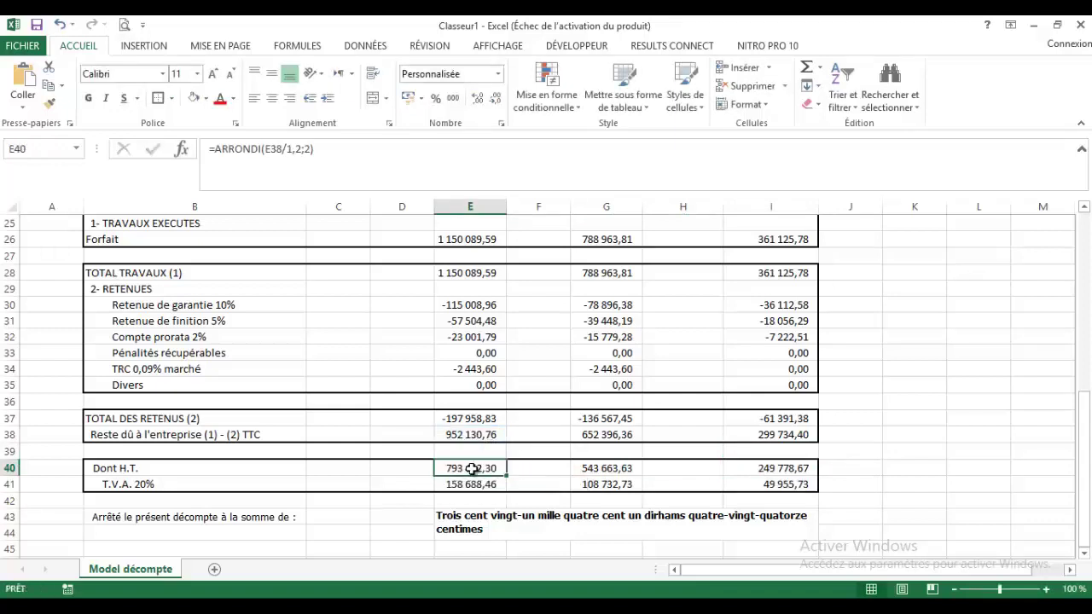
double_click(469, 467)
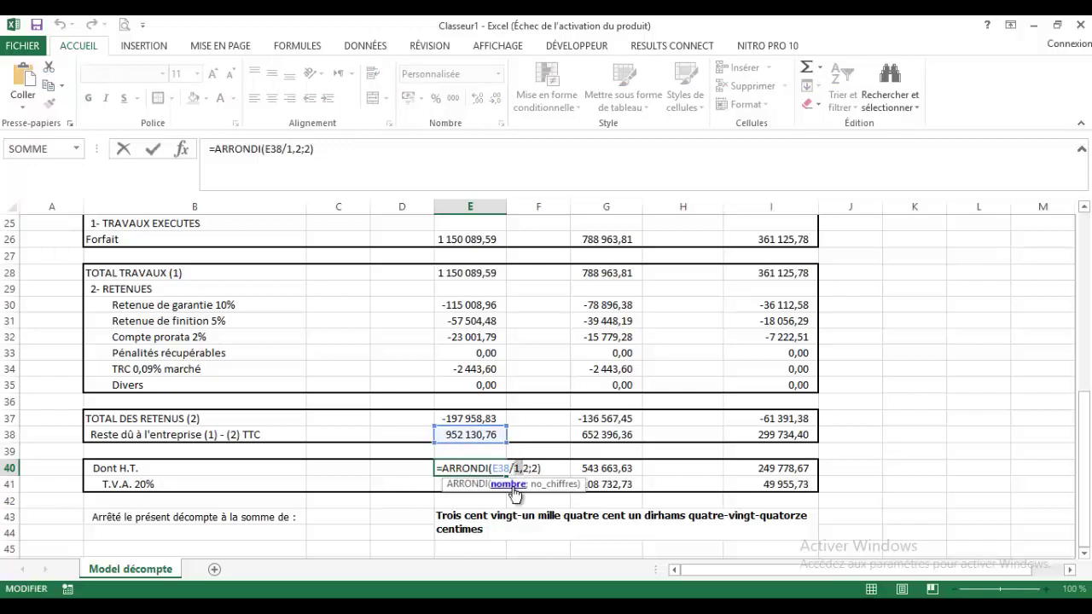
key(Escape)
click(465, 436)
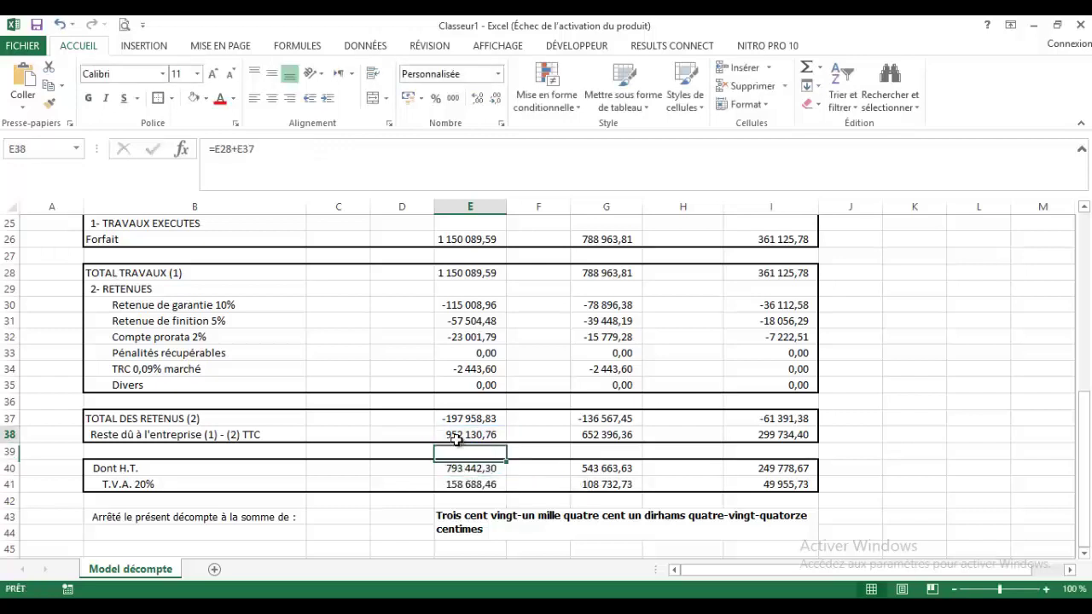
click(465, 468)
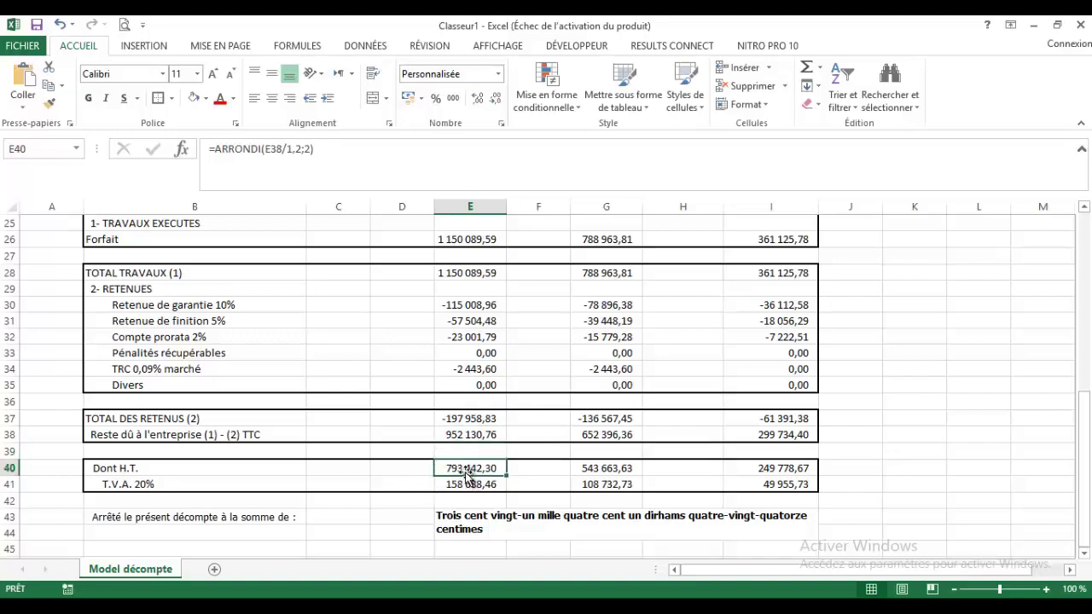
Inspect the T.V.A. 20% formulas in E41, G41 and I41 across the current, previous and monthly columns
click(466, 483)
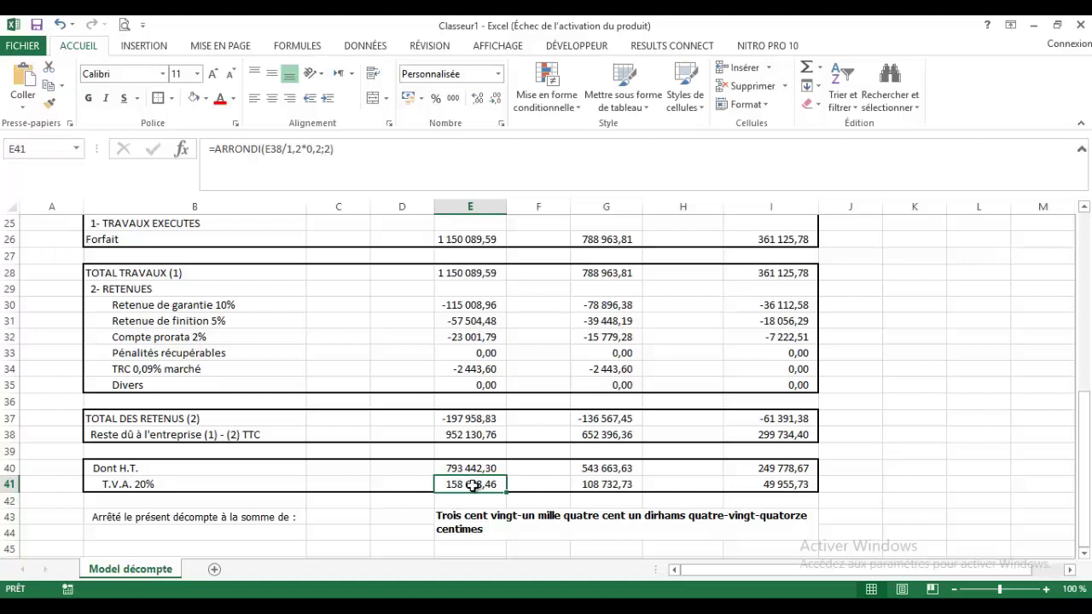
double_click(472, 484)
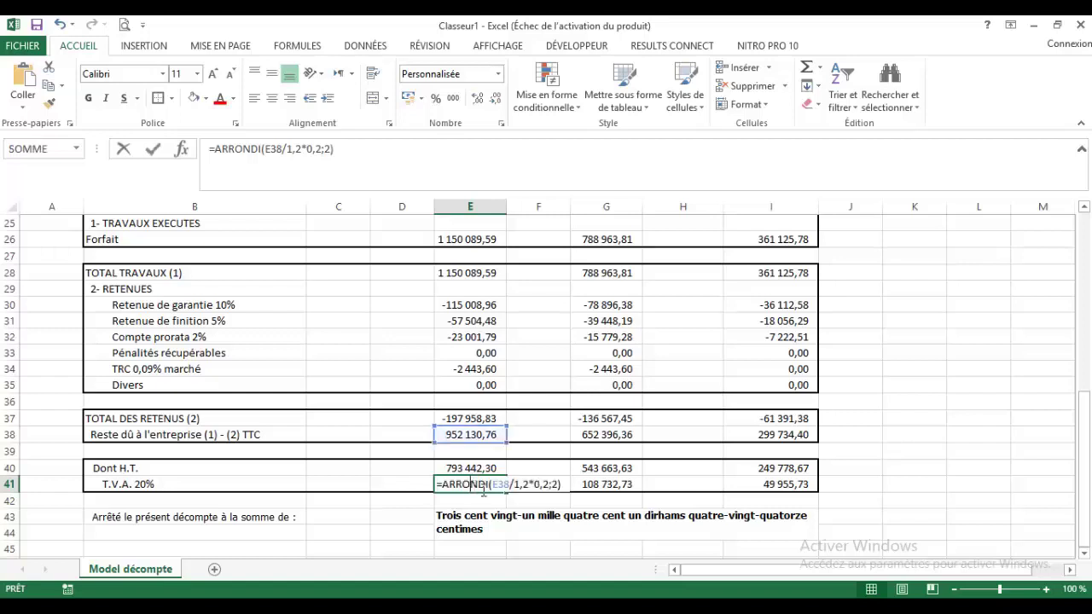
key(Escape)
double_click(618, 484)
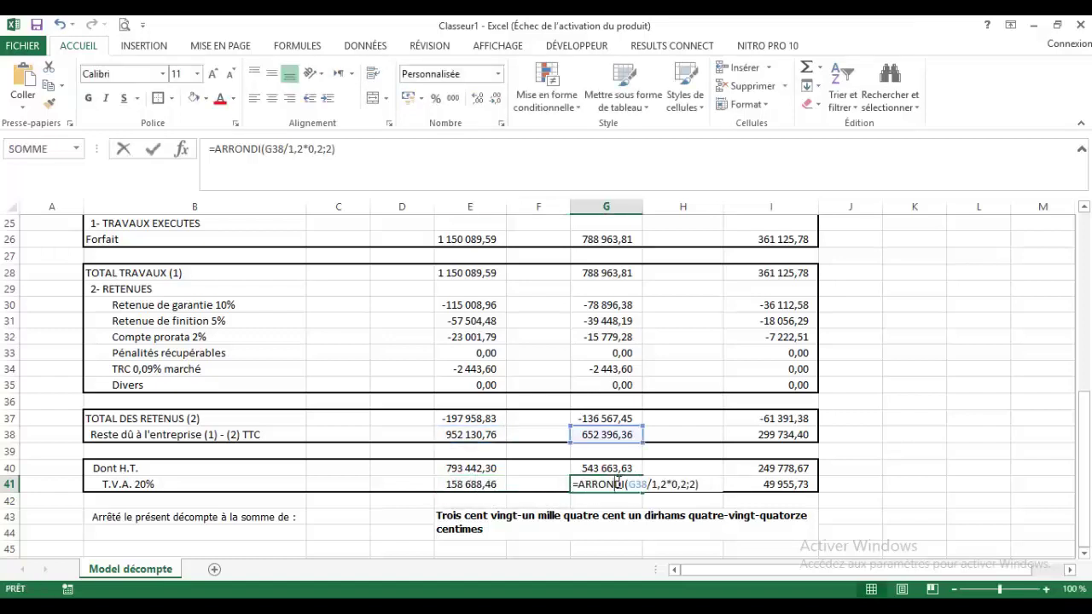
key(Escape)
click(802, 484)
double_click(803, 484)
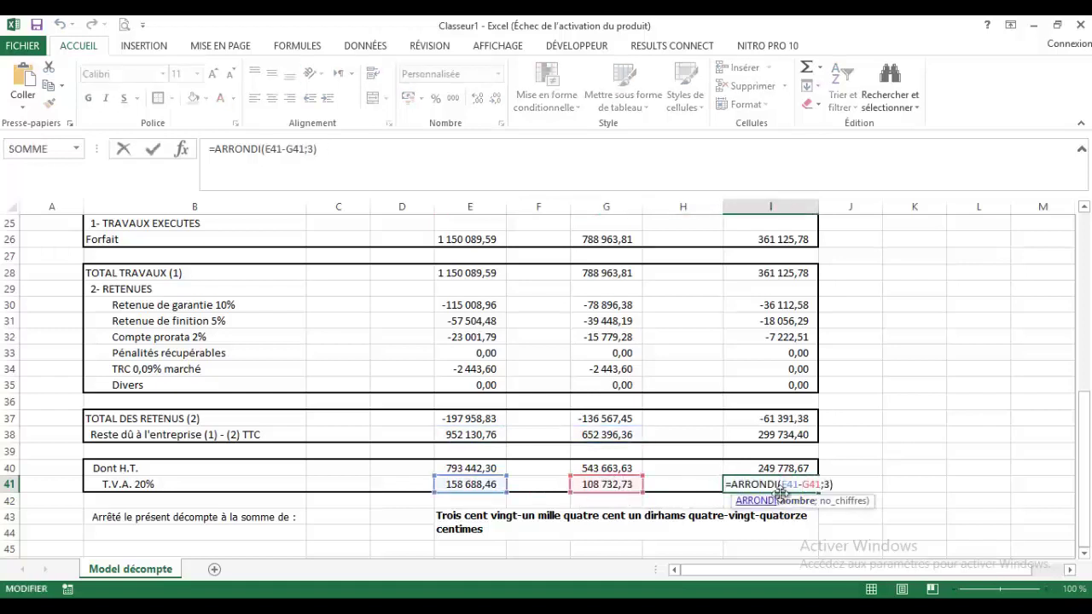
key(Escape)
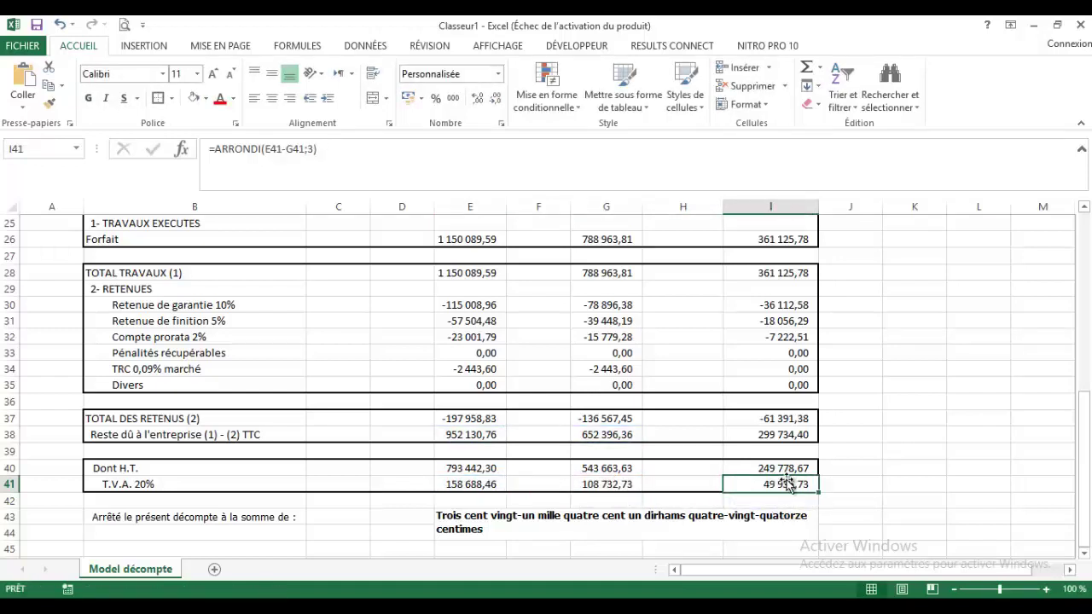
Sum the monthly H.T. and T.V.A. temporarily in J41 with =I40+I41, compare it with I38, and clear J41
click(785, 469)
click(858, 481)
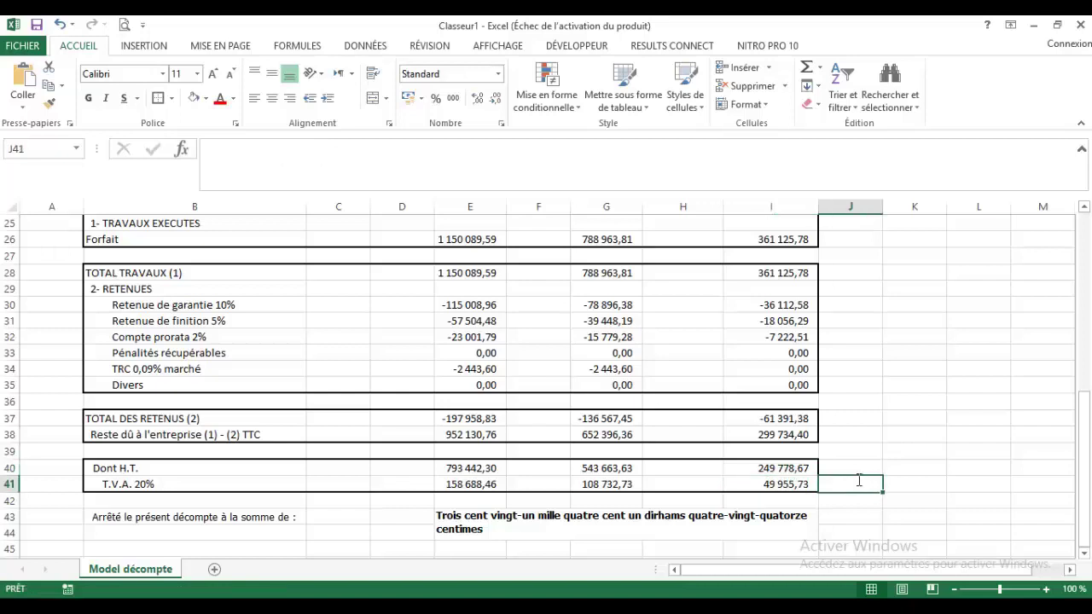
text(=)
click(804, 469)
text(+)
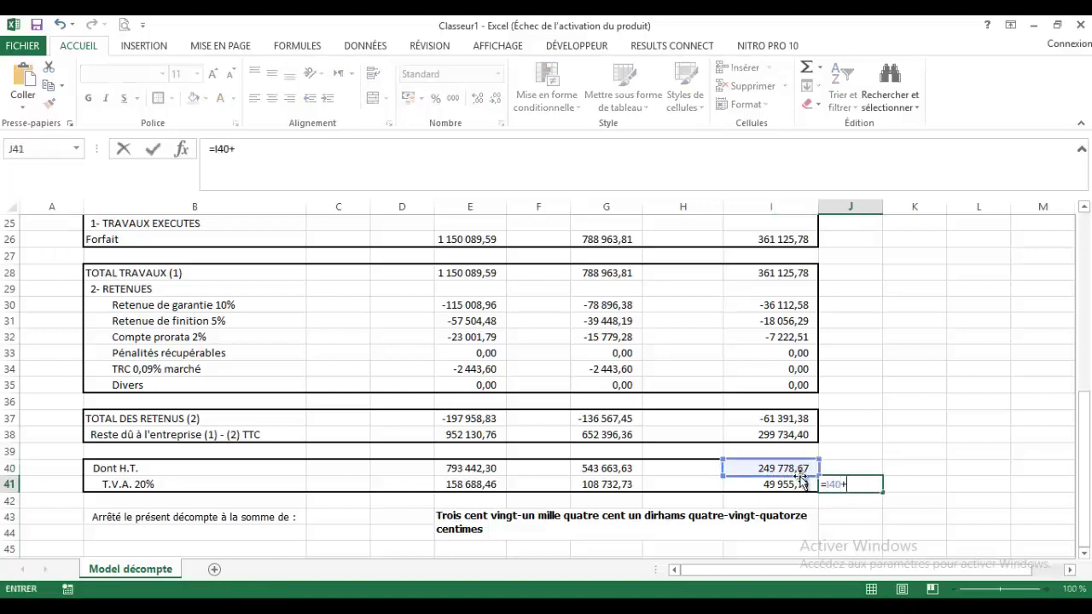
click(802, 483)
key(Return)
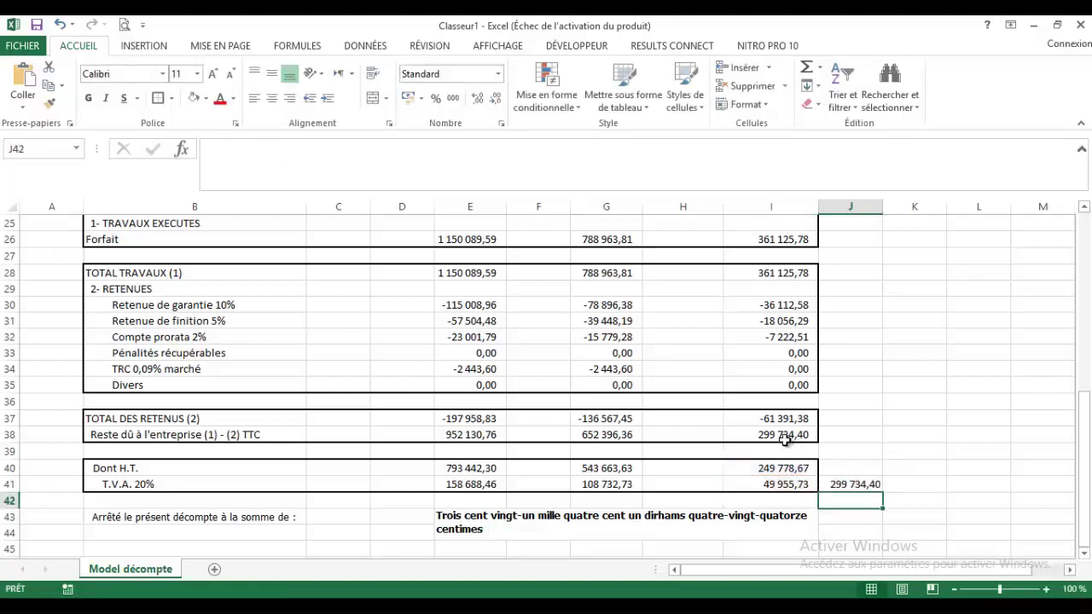
click(789, 436)
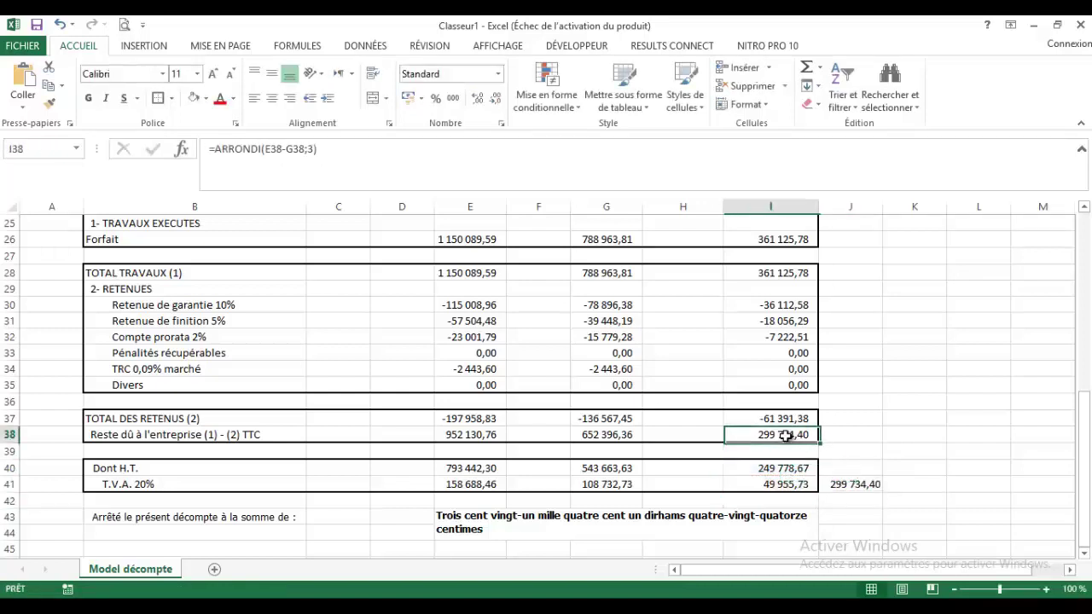
click(869, 484)
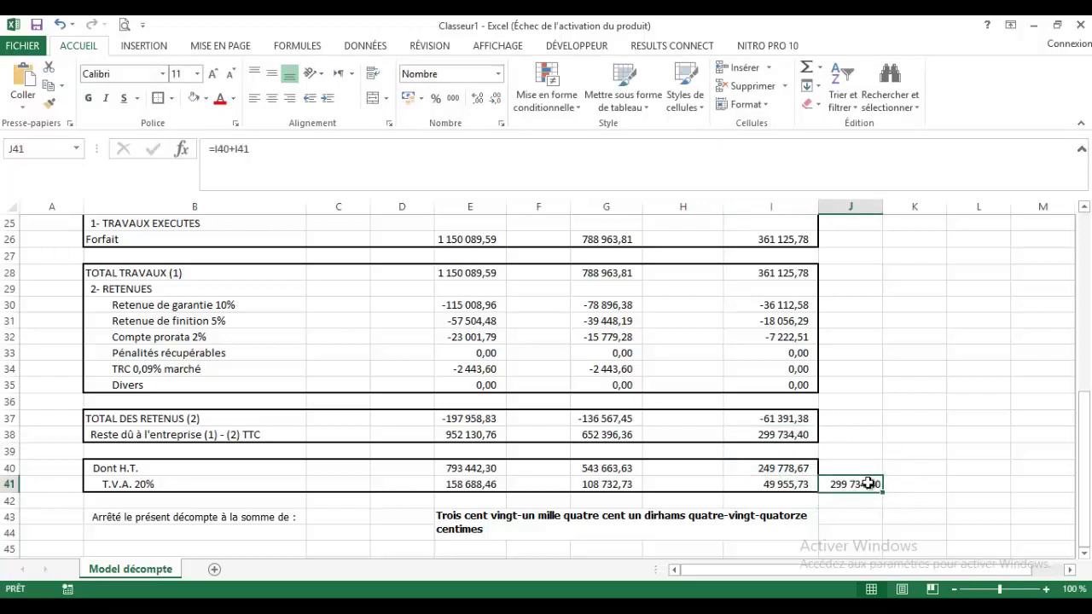
key(Delete)
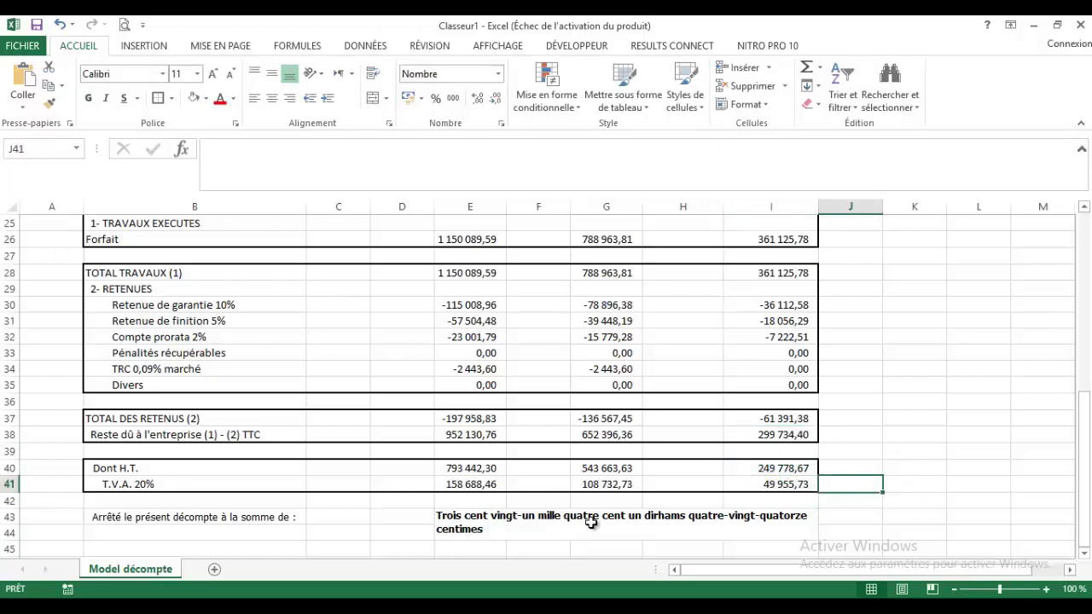
Check the closing line of the décompte, from the Arrêté label in B43 to the amount in words in E43
click(247, 519)
scroll(366, 521, down, 1)
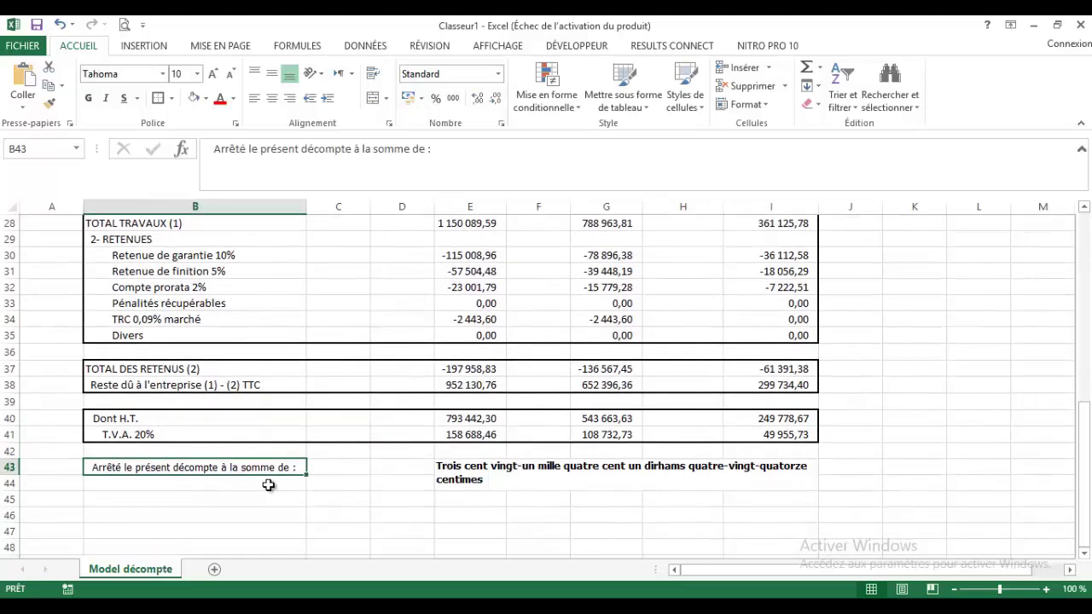
click(479, 472)
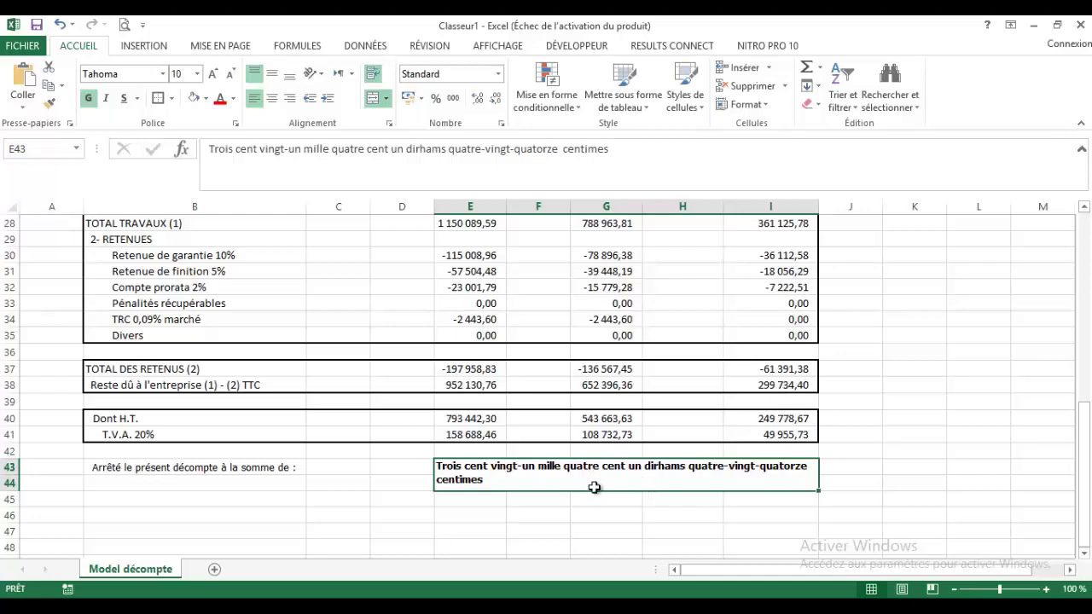
click(592, 513)
Review the whole décompte template from the header fields down to the closing amount in words
scroll(563, 510, up, 9)
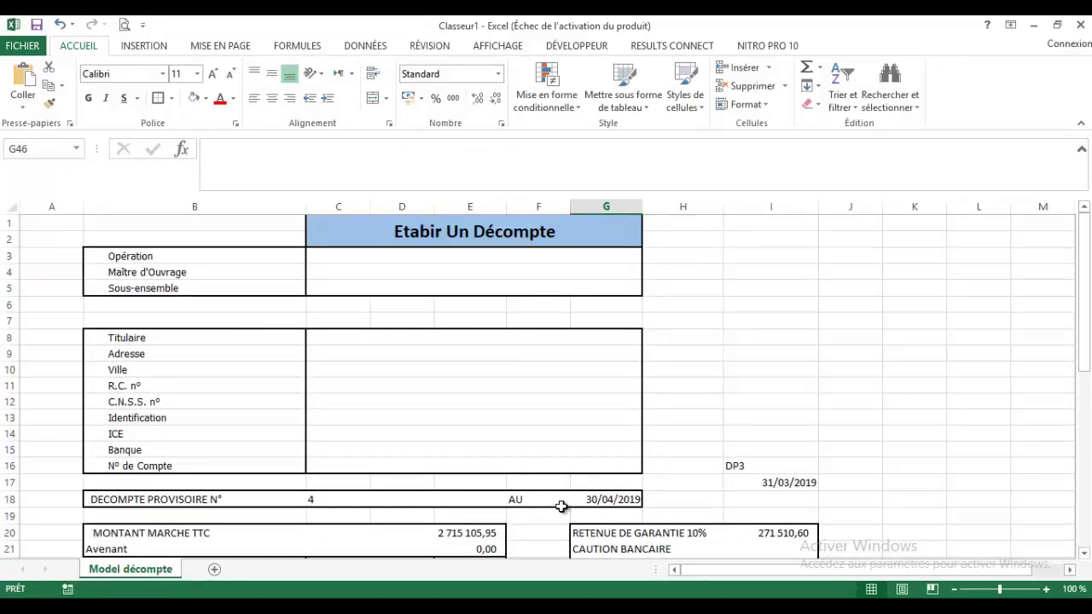
scroll(551, 418, down, 11)
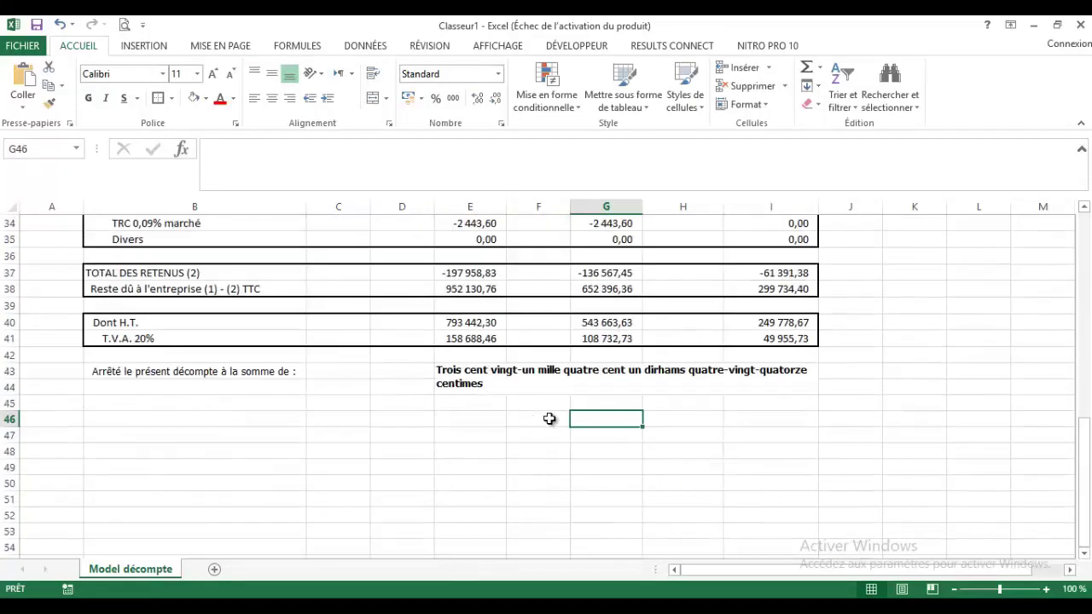
scroll(550, 418, up, 11)
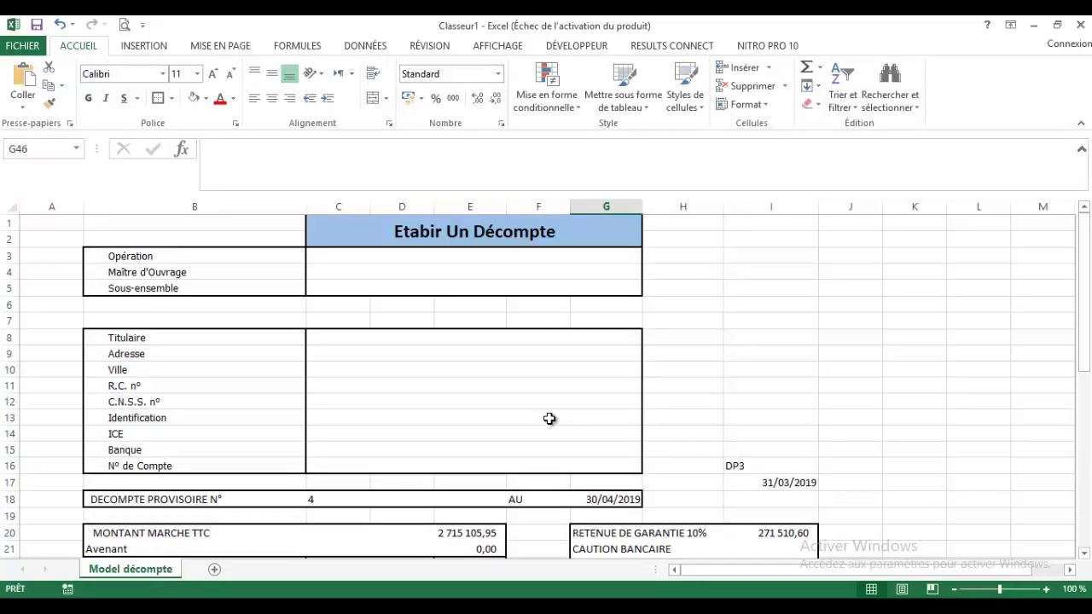
scroll(550, 418, down, 8)
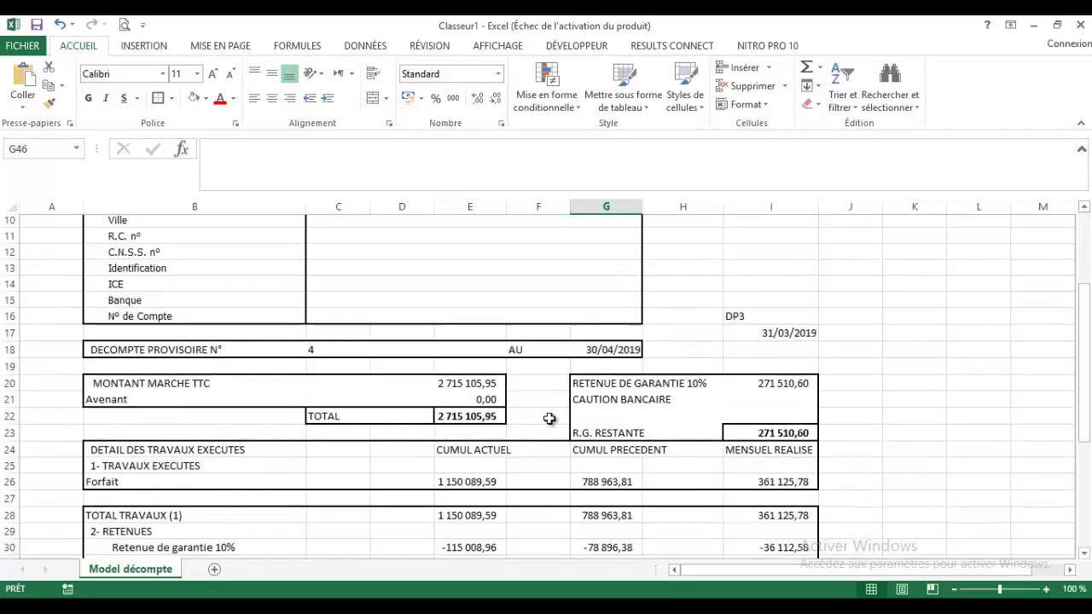
scroll(550, 418, down, 1)
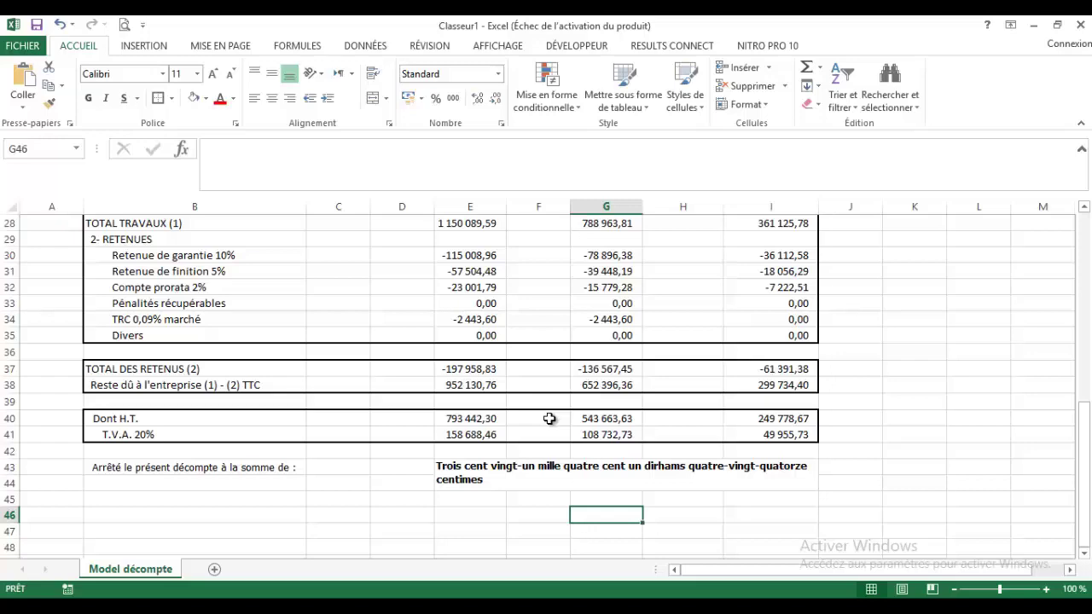
scroll(550, 418, down, 2)
scroll(549, 418, up, 11)
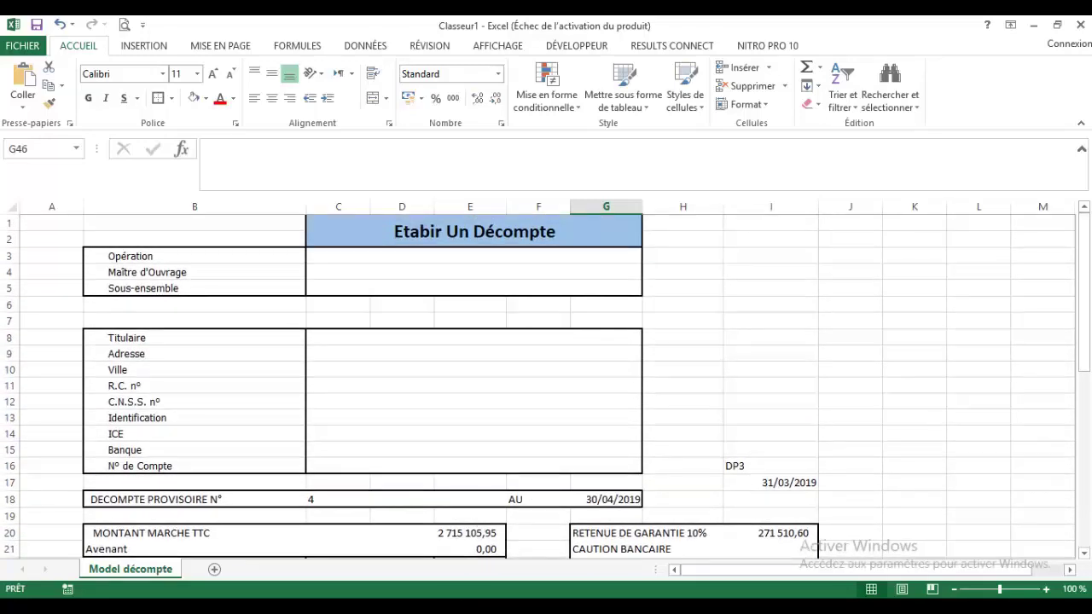
Switch to the Bordereau DP N 5 workbook and look over its works list with phase amounts and progress percentages
mouse_move(448, 601)
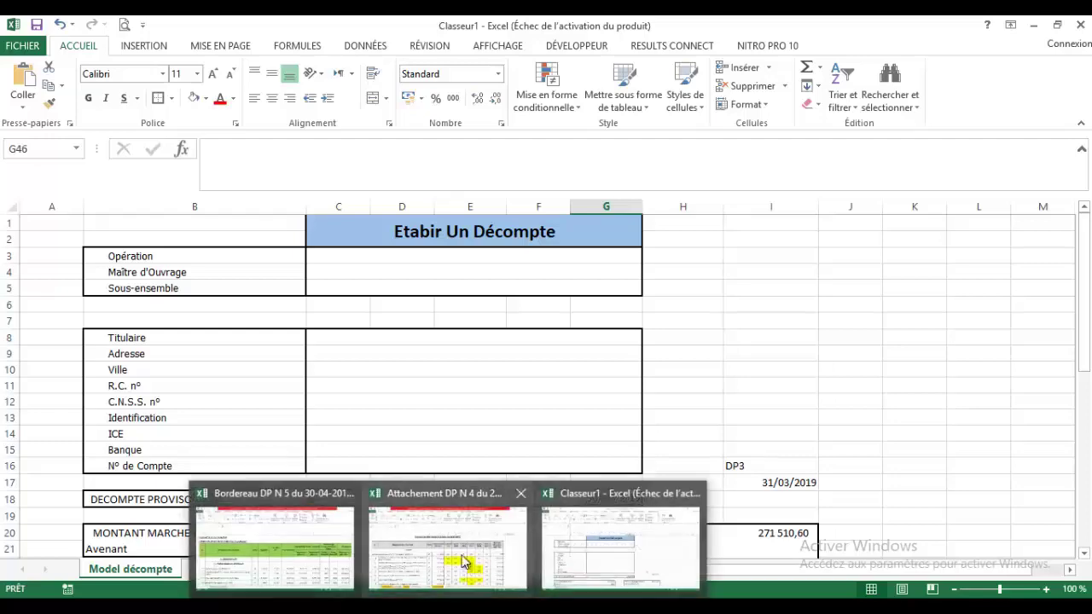
click(273, 546)
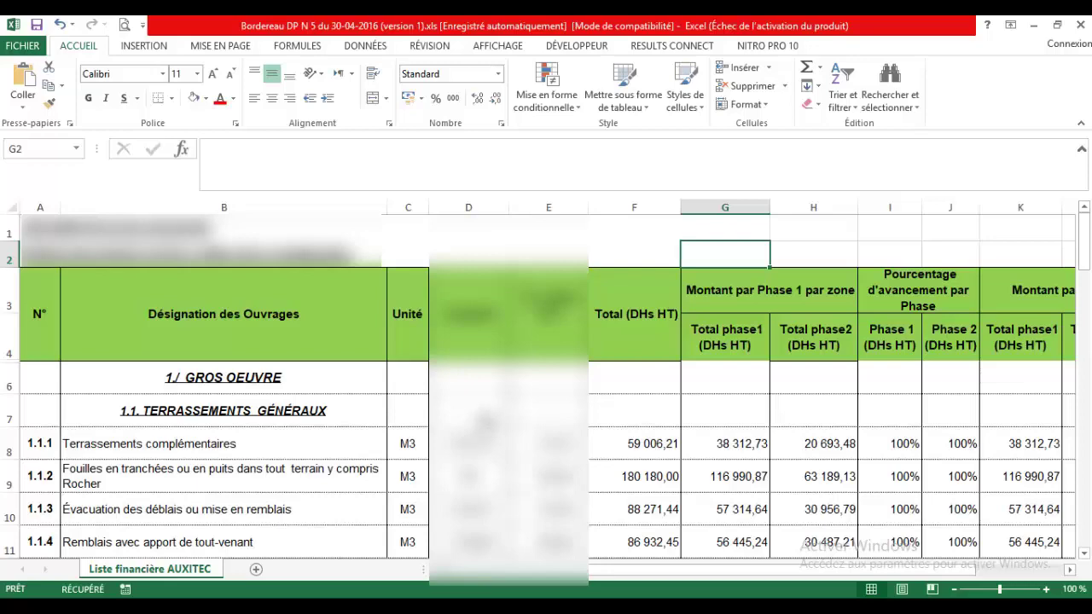
scroll(546, 384, down, 3)
scroll(546, 384, up, 3)
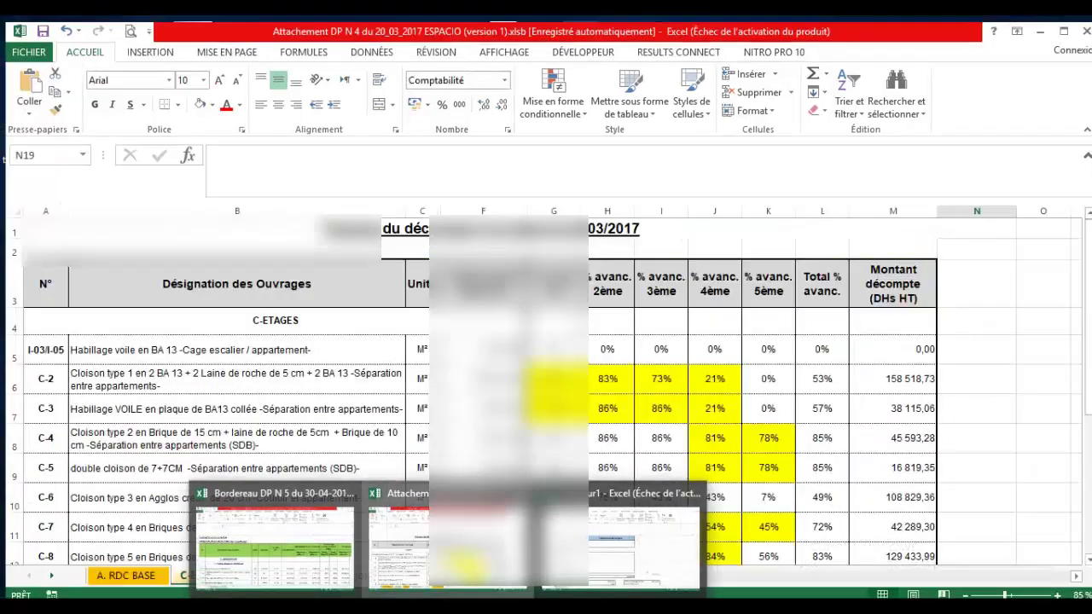
Switch to the Attachement DP N 4 workbook and unhide the columns between C and F on the C-ETAGES sheet
click(609, 586)
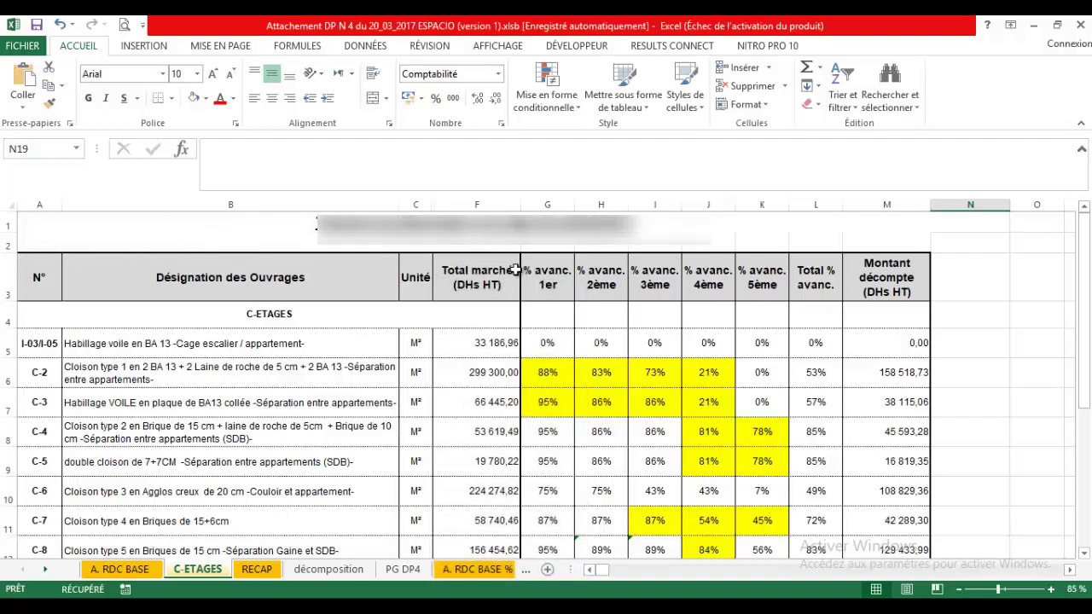
drag(419, 202, 441, 201)
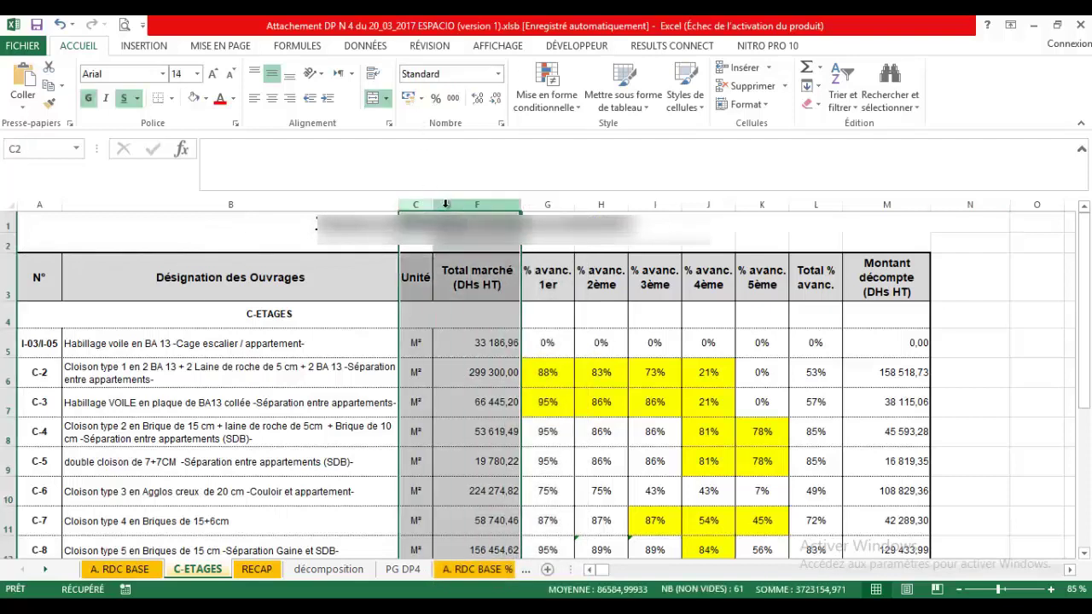
right_click(443, 204)
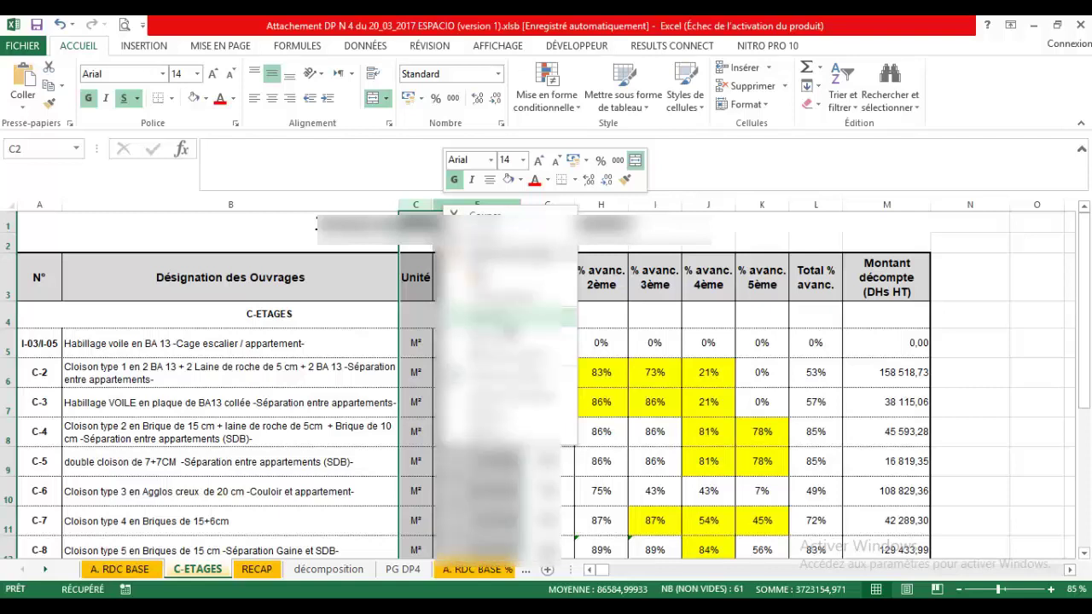
click(486, 435)
click(512, 343)
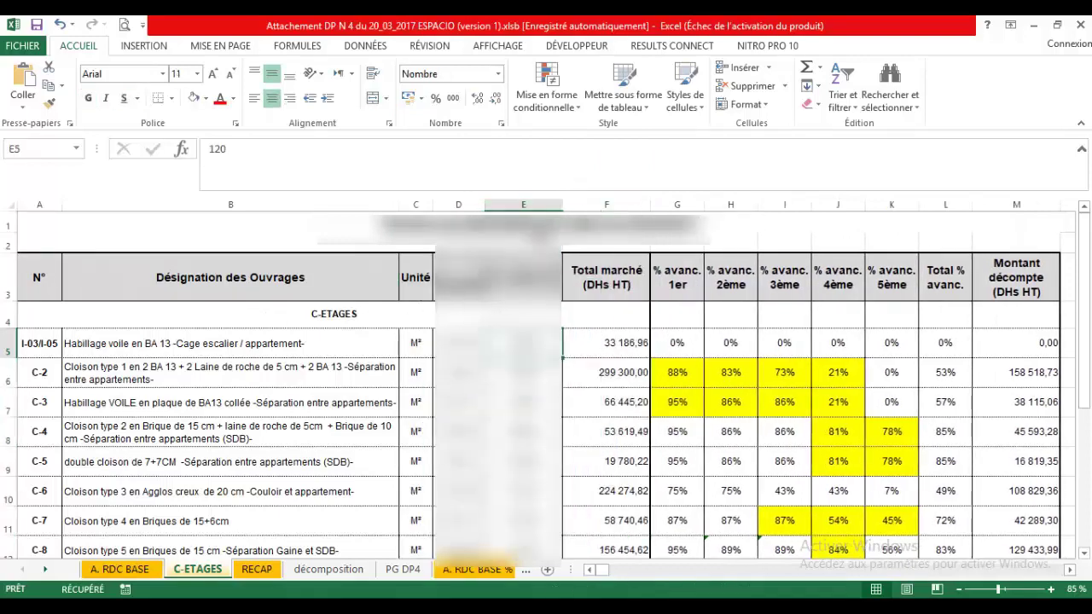
Look through the C-ETAGES works list and inspect the P.U. (DHs HT) and Quantité column headings
scroll(478, 307, down, 1)
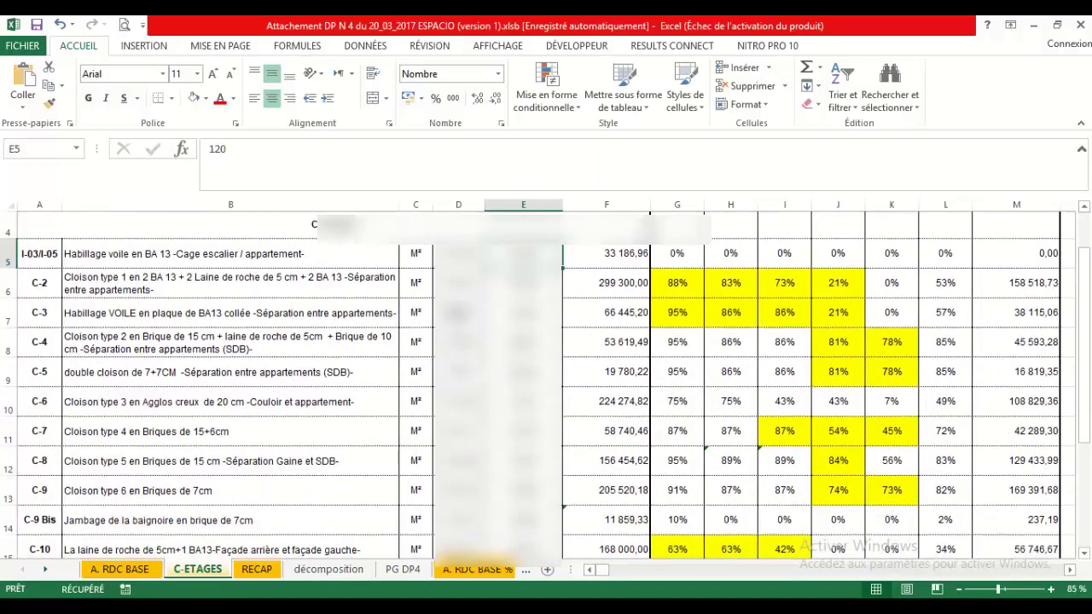
scroll(477, 300, up, 1)
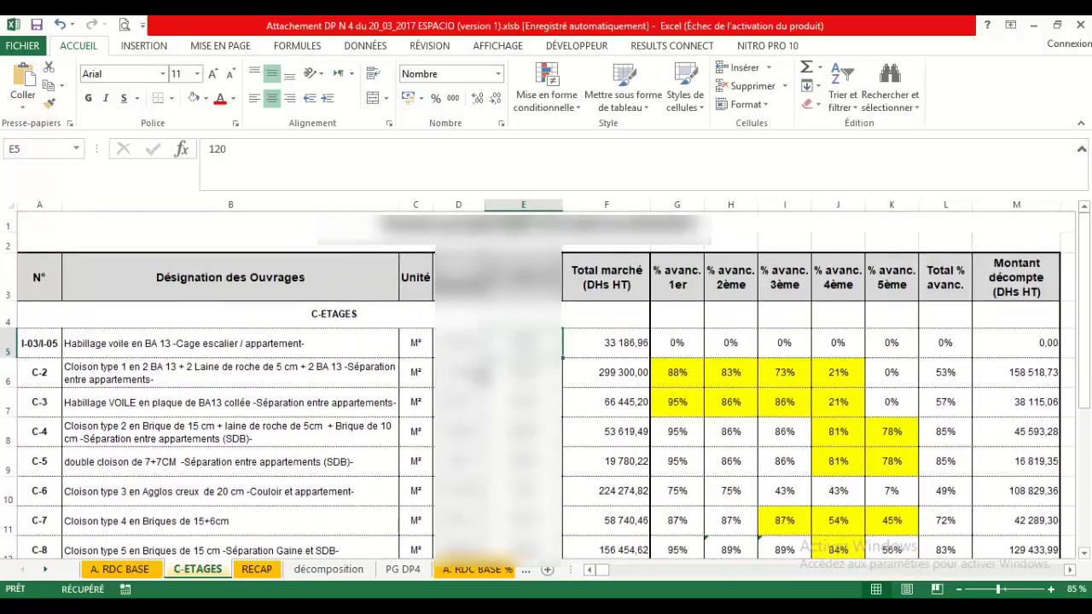
scroll(495, 358, down, 3)
scroll(546, 386, up, 3)
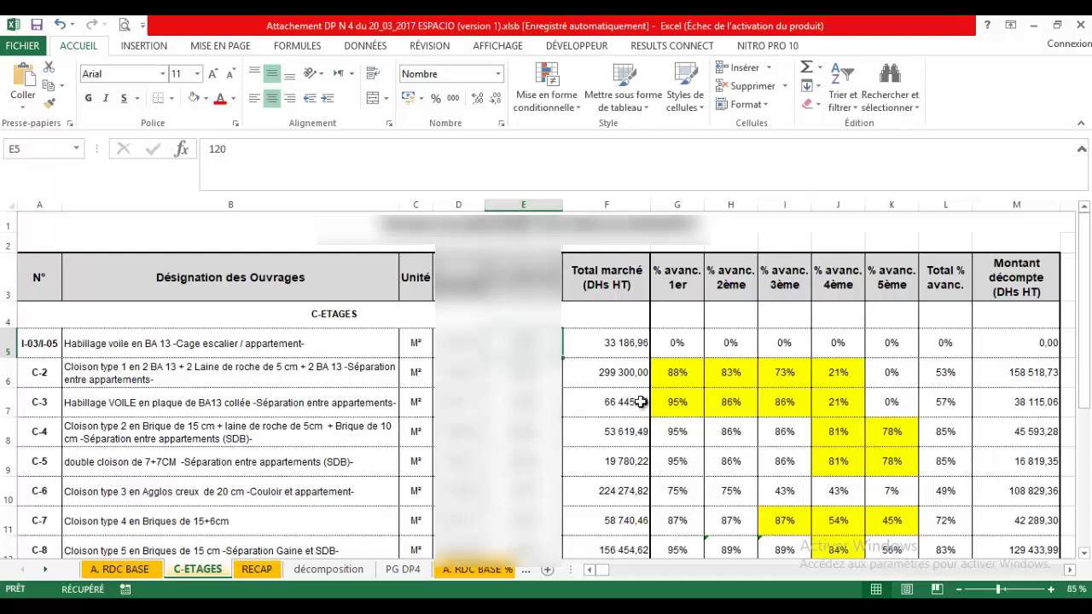
click(523, 294)
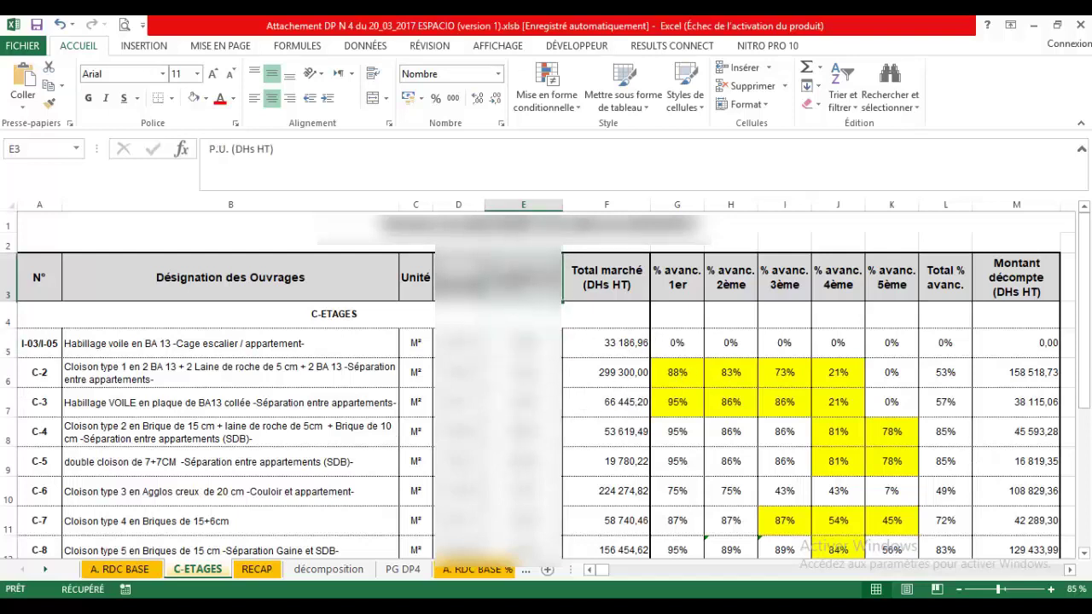
click(469, 277)
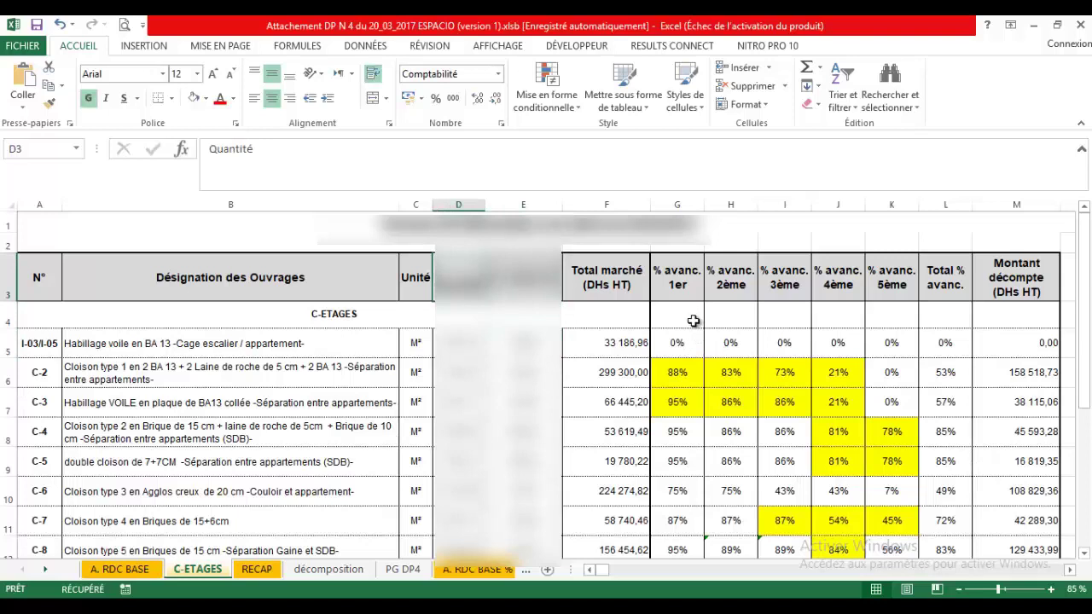
Examine the progress percentages of the first work item in row 5 and the % avanc. headings from 1er to 5ème
click(677, 348)
click(101, 343)
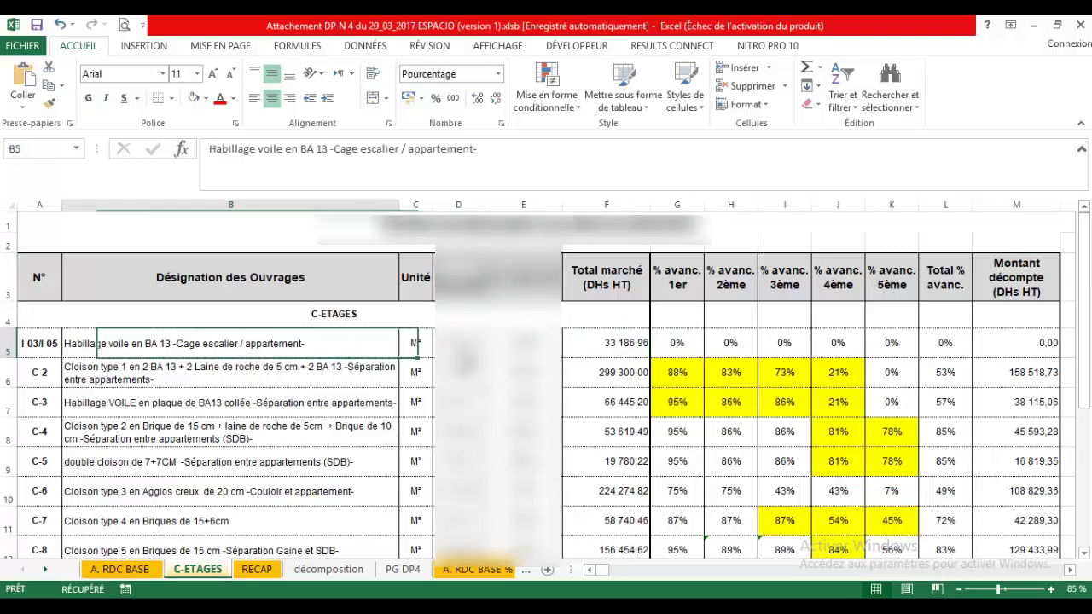
drag(698, 346, 947, 345)
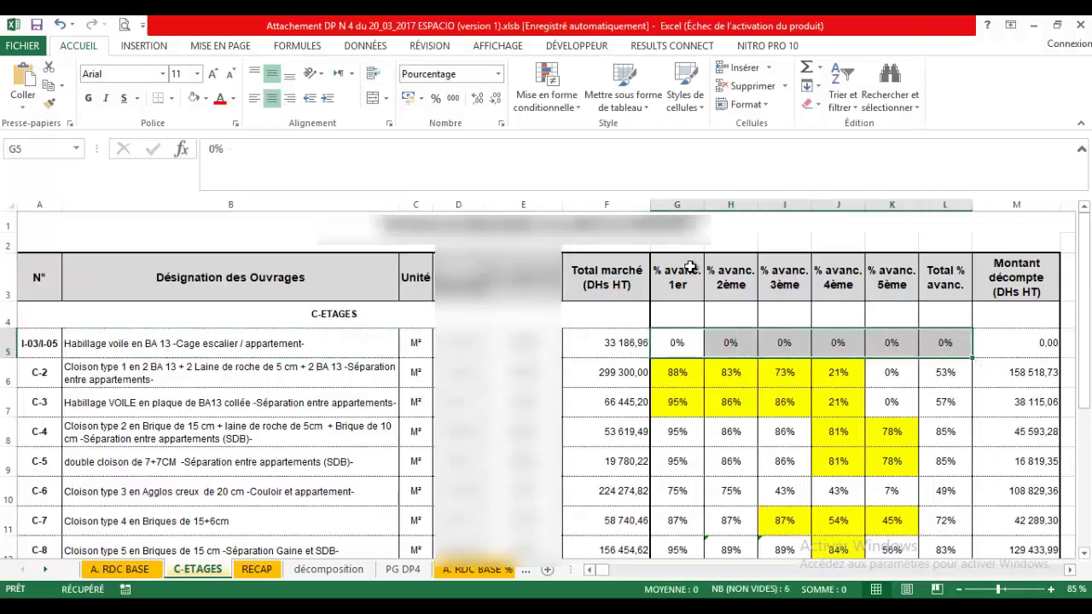
drag(691, 267, 888, 290)
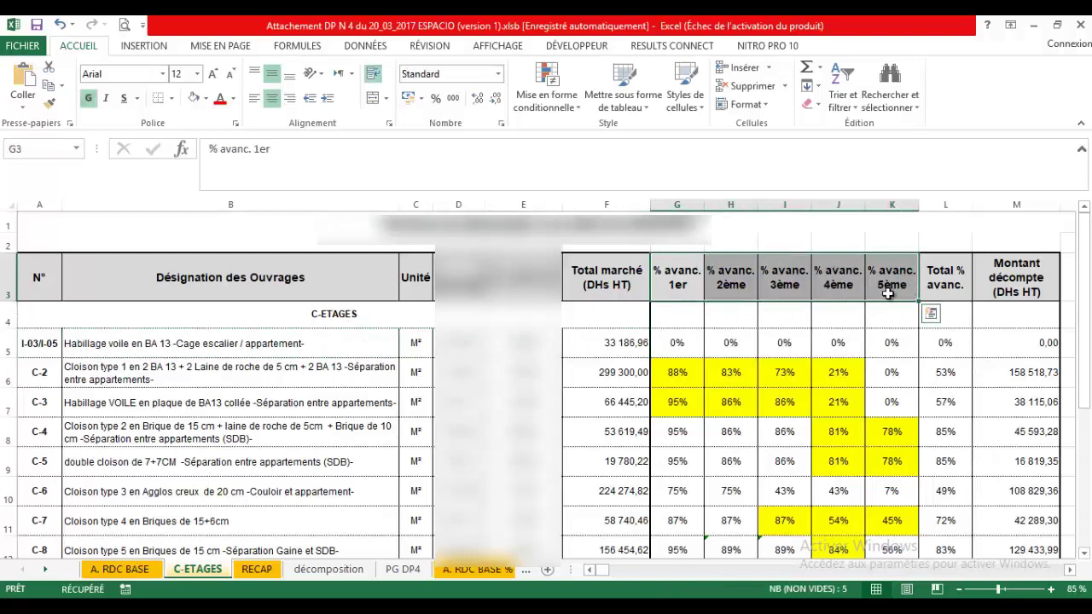
Inspect how the C-2 progress percentages in G6 and H6 are calculated, and review the percentages of the other items
click(680, 373)
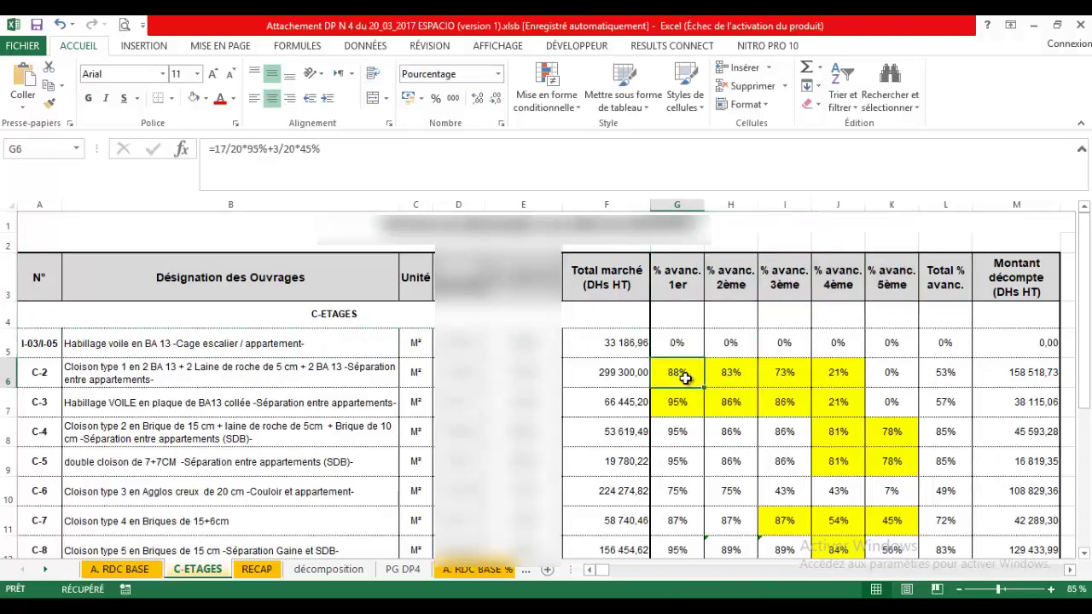
click(726, 373)
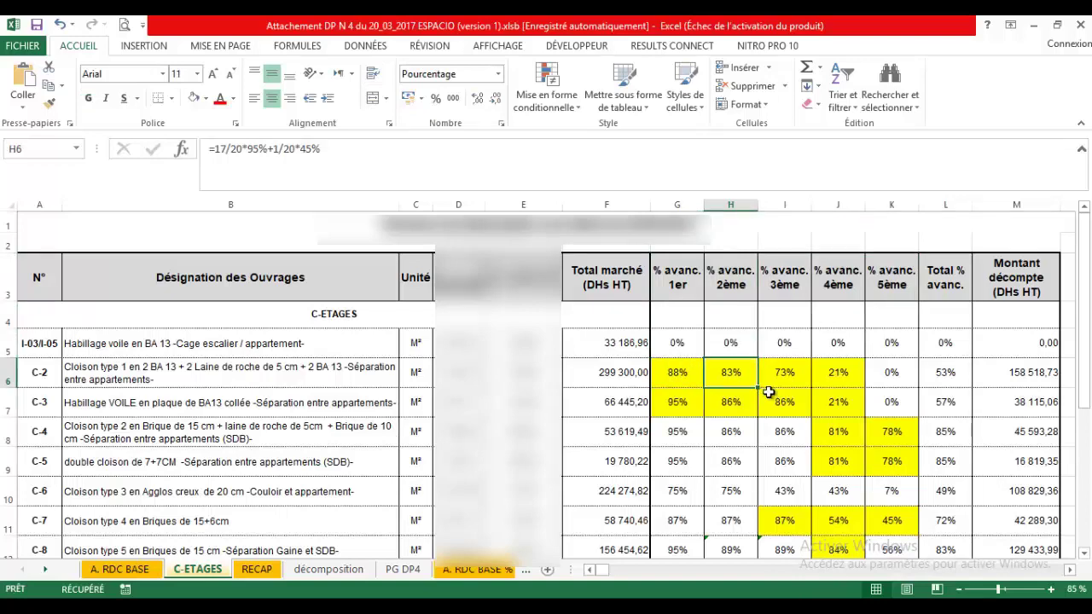
scroll(806, 418, down, 2)
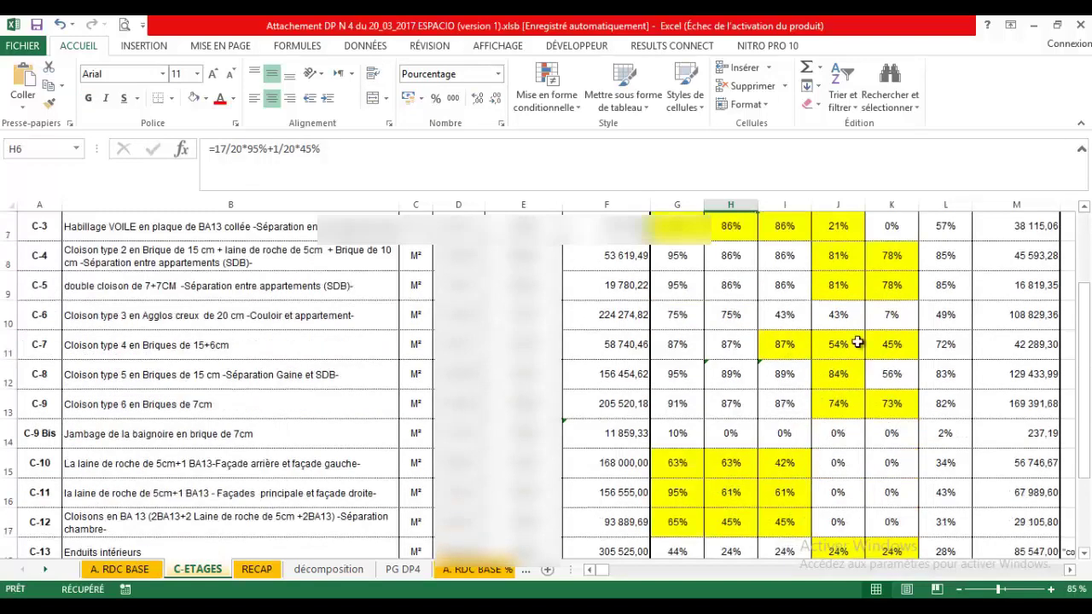
scroll(842, 393, down, 2)
scroll(843, 391, up, 4)
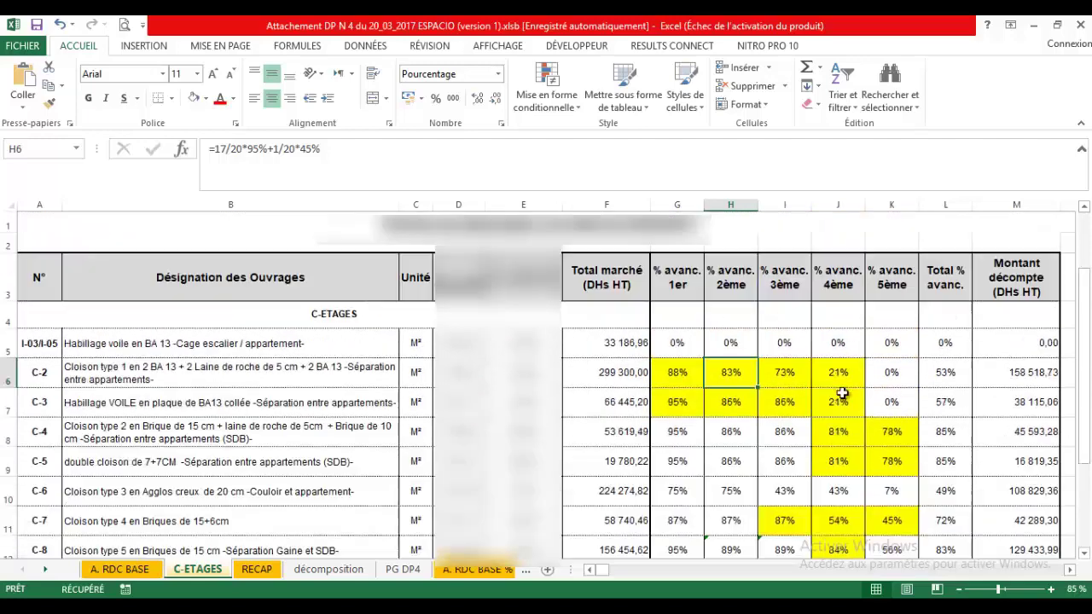
Inspect the Montant décompte formulas in M5 and M6 and the Total % avanc. formula in L5
click(1010, 370)
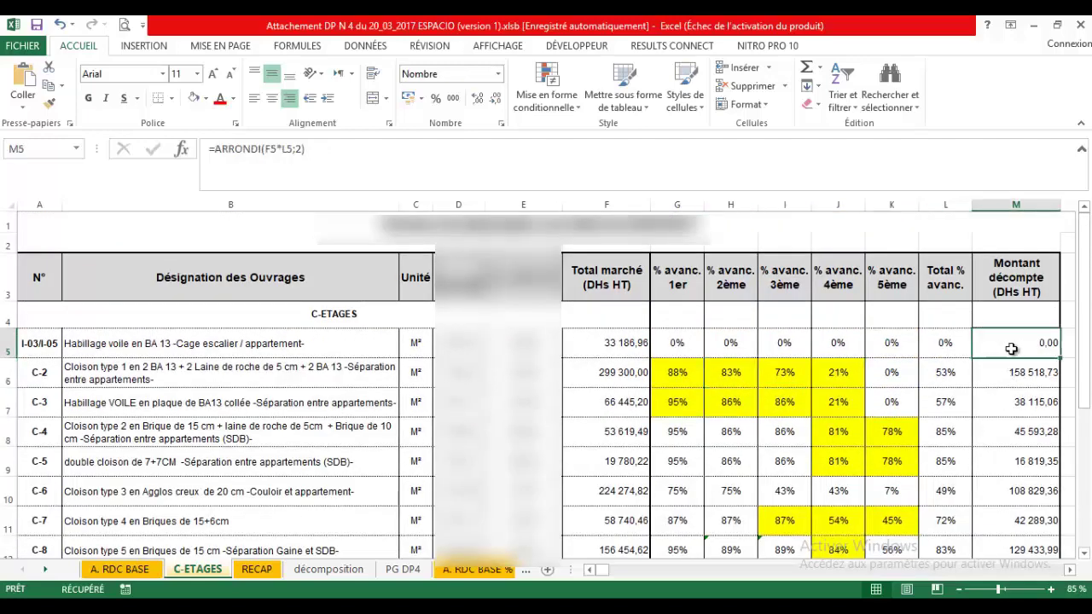
double_click(1029, 373)
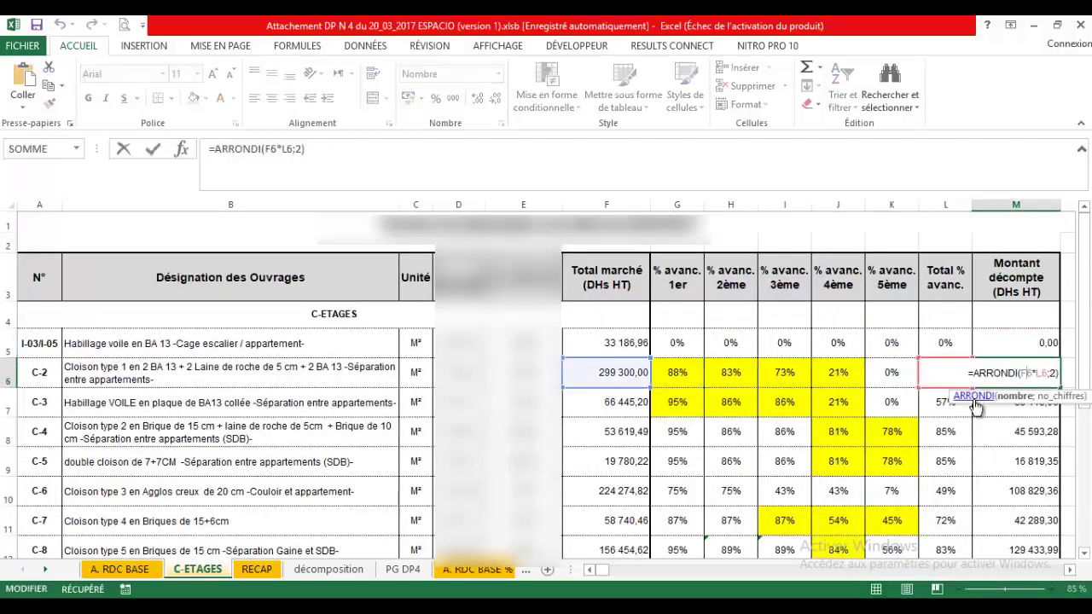
key(BackSpace)
double_click(953, 348)
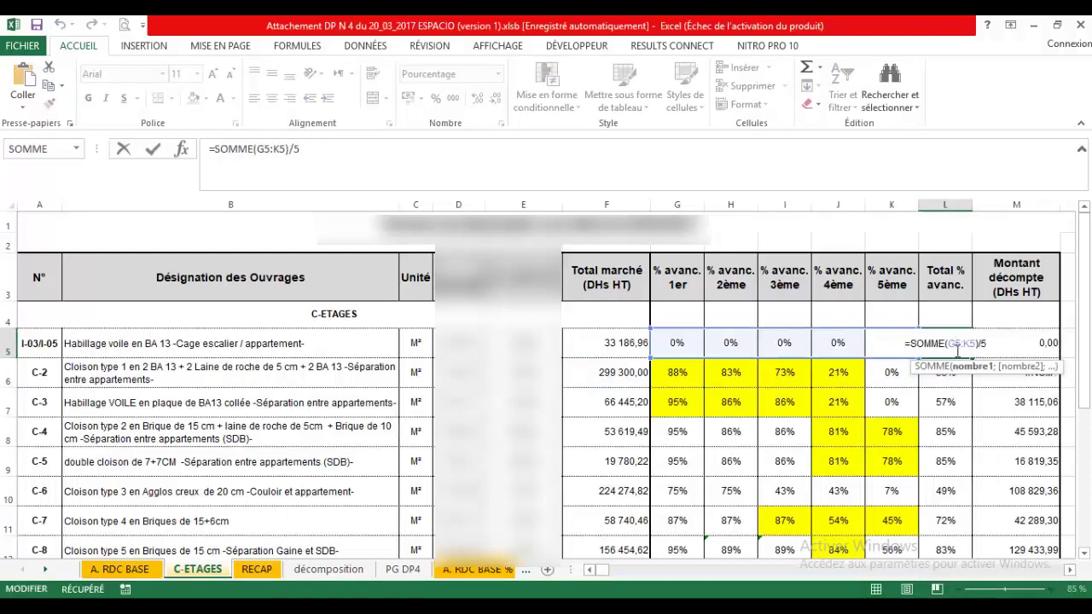
key(Escape)
Restore the M6 formula to =ARRONDI(F6*L6;2) and check which cells it refers to
double_click(1015, 372)
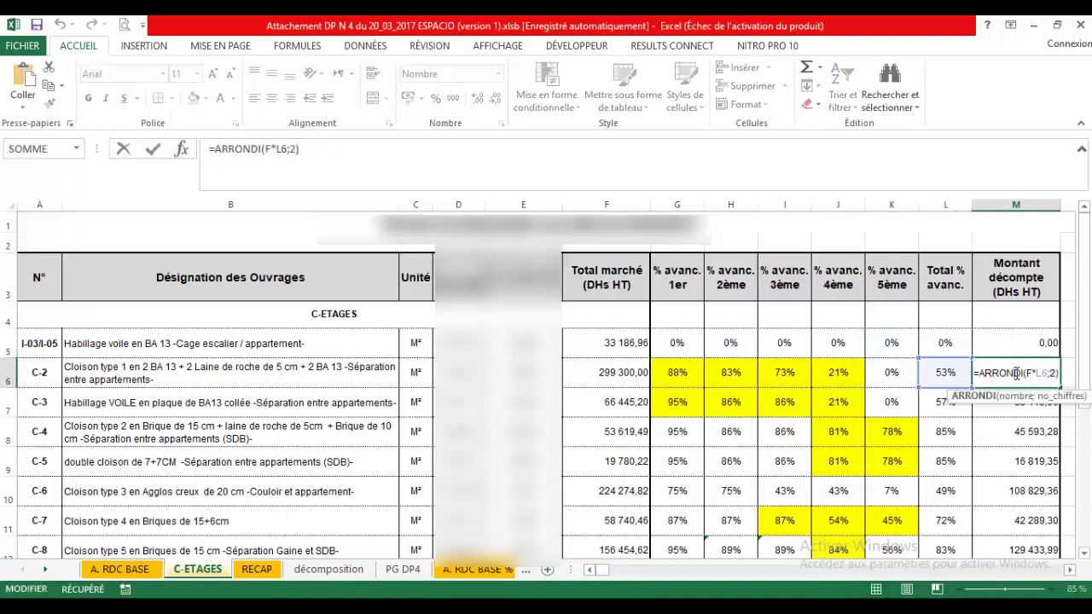
text(6)
key(ctrl+Return)
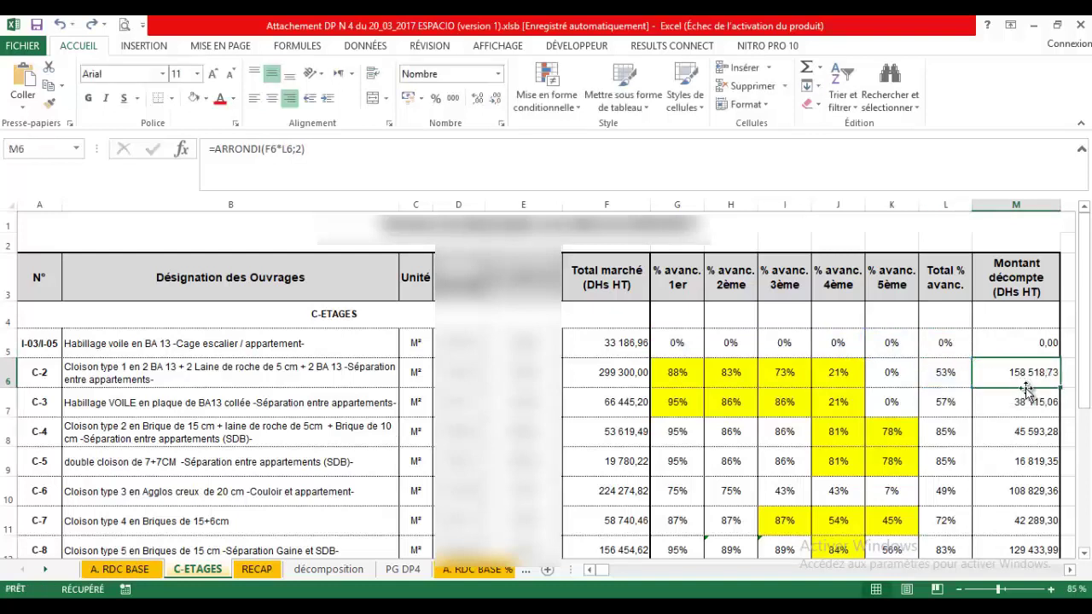
double_click(1019, 369)
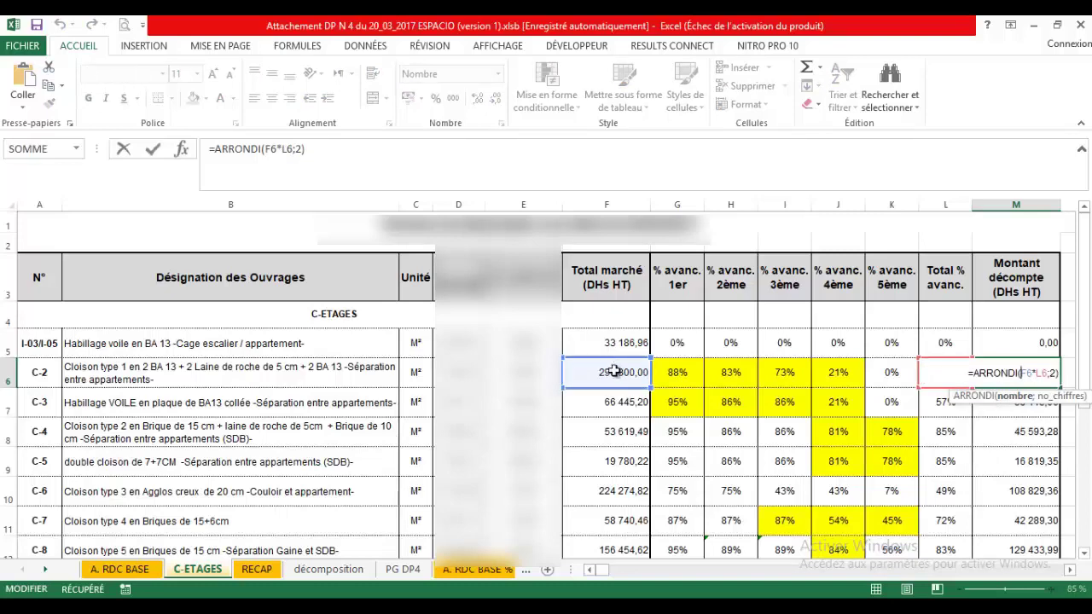
key(Escape)
Check the Montant du décompte total formula in M19 at the end of the C-ETAGES list
scroll(985, 404, down, 4)
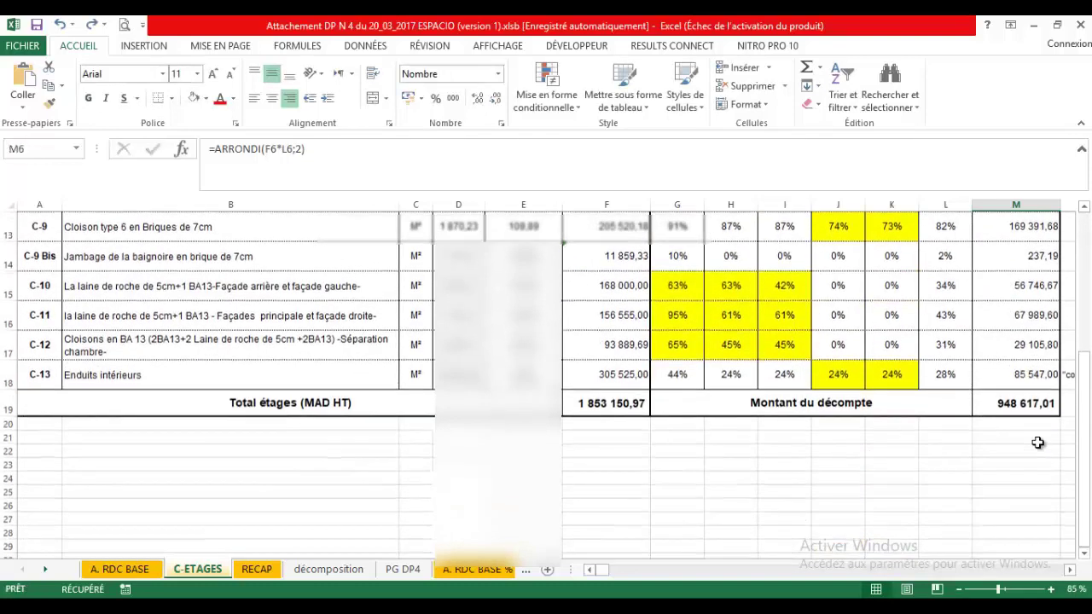
click(1028, 406)
scroll(1028, 408, up, 1)
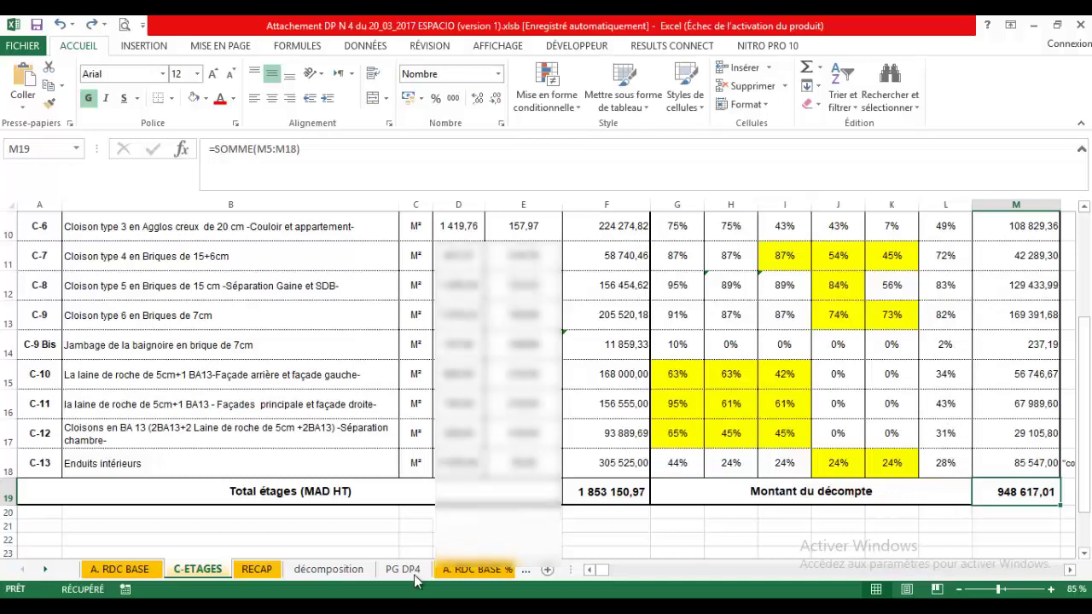
Switch back to the Classeur1 décompte template and review the date in G18, the Forfait cumulative amounts in E26 and G26, and the amounts due below
click(638, 546)
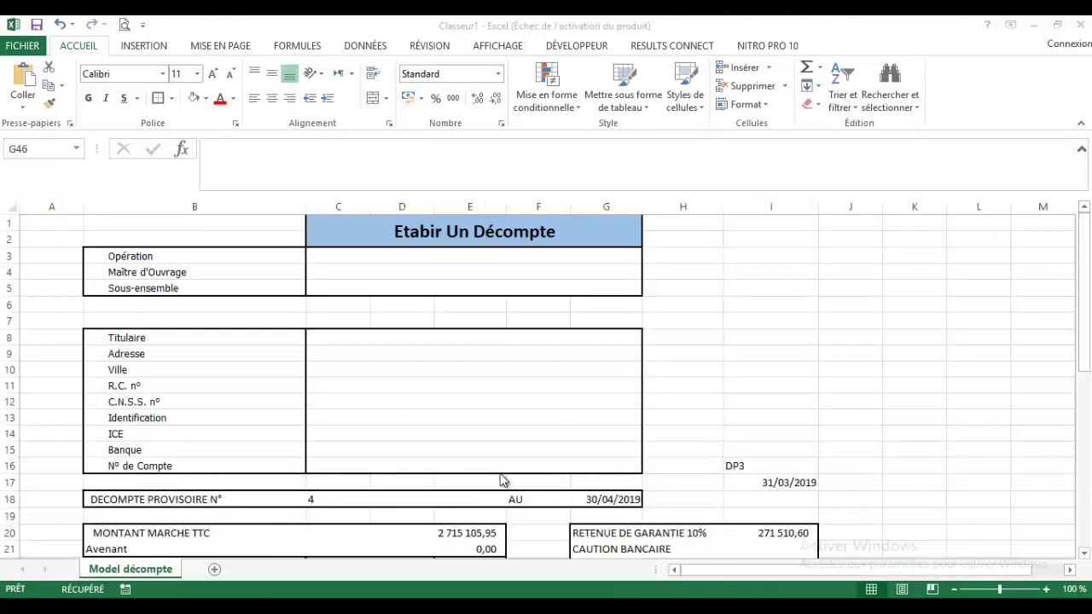
scroll(495, 493, down, 4)
click(476, 437)
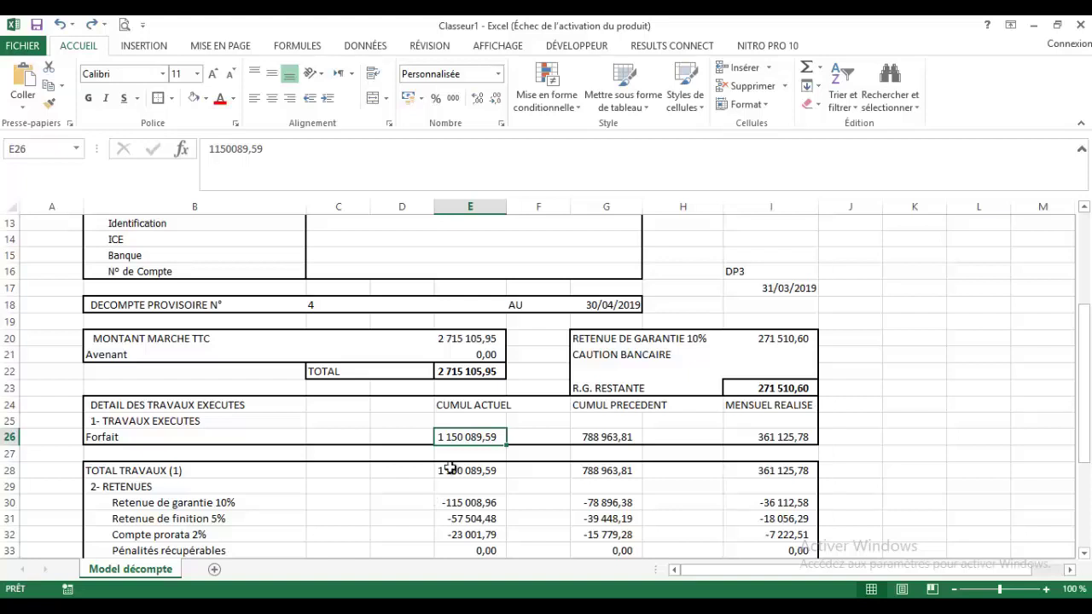
click(609, 309)
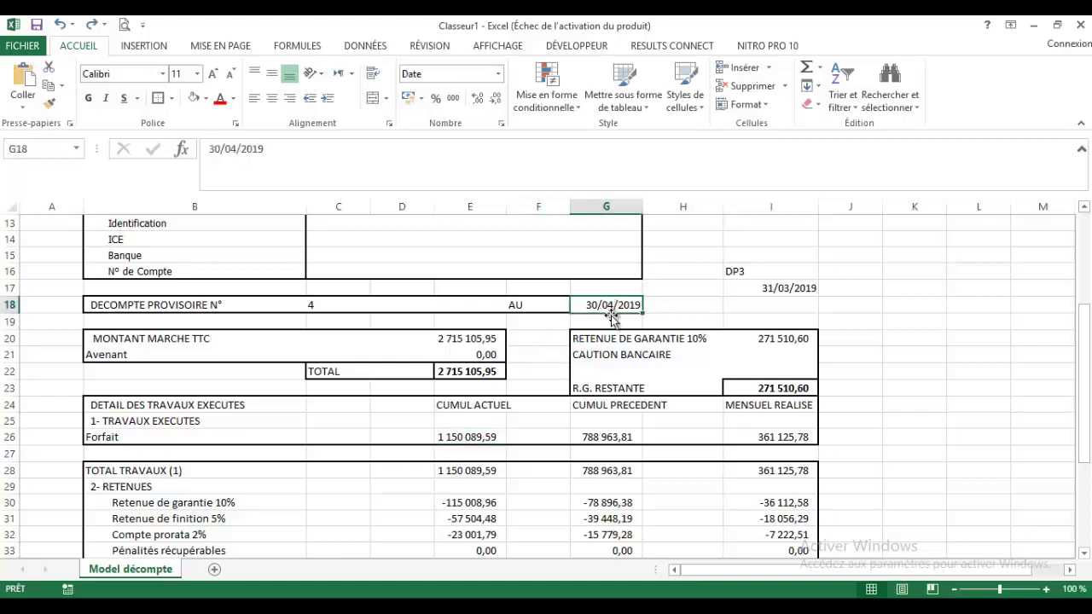
click(476, 437)
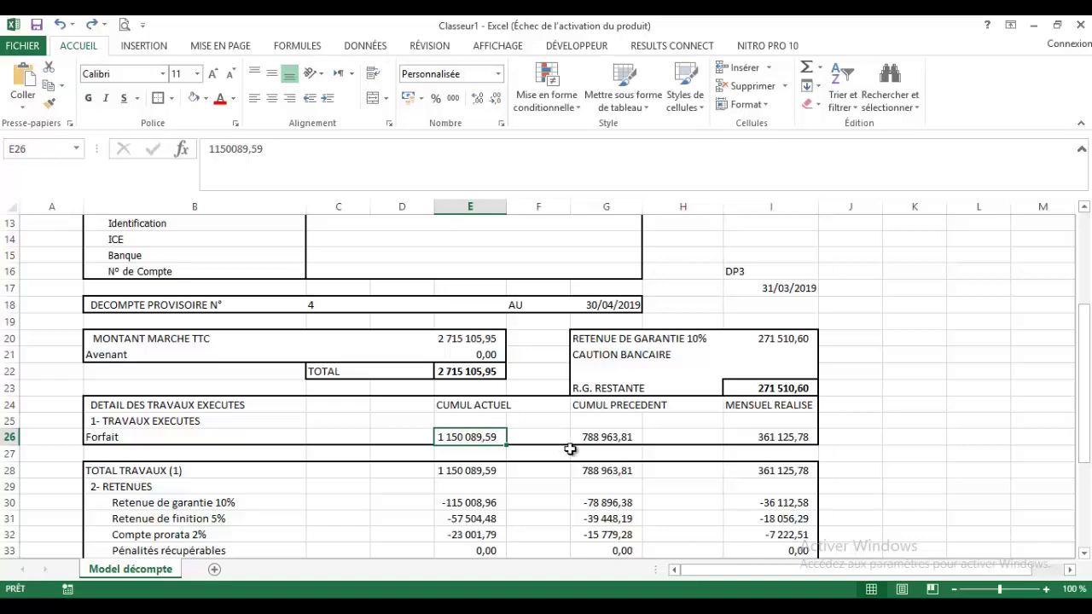
click(604, 435)
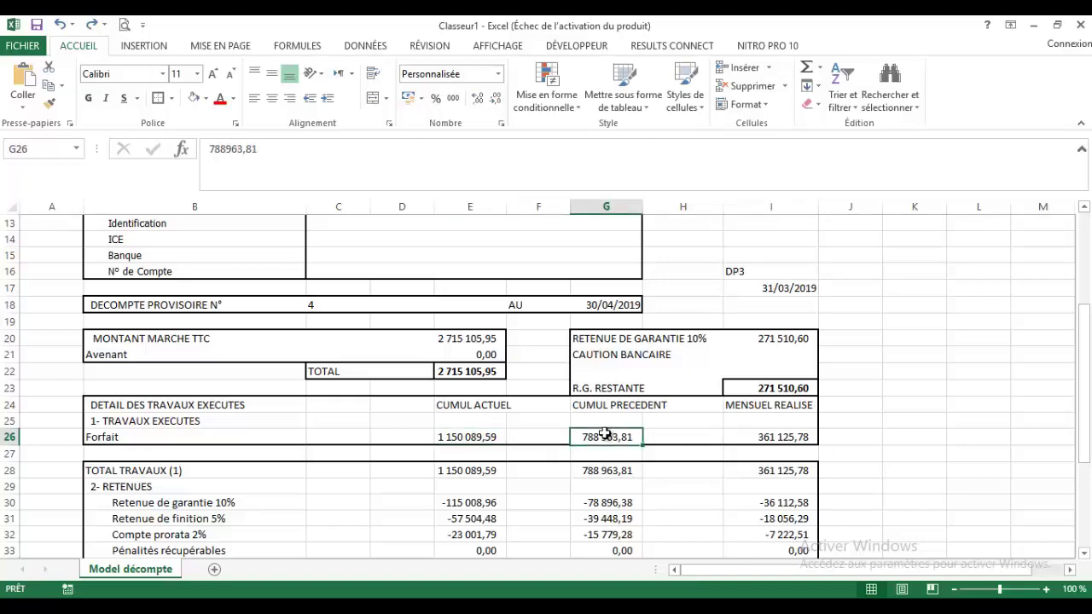
scroll(604, 435, down, 4)
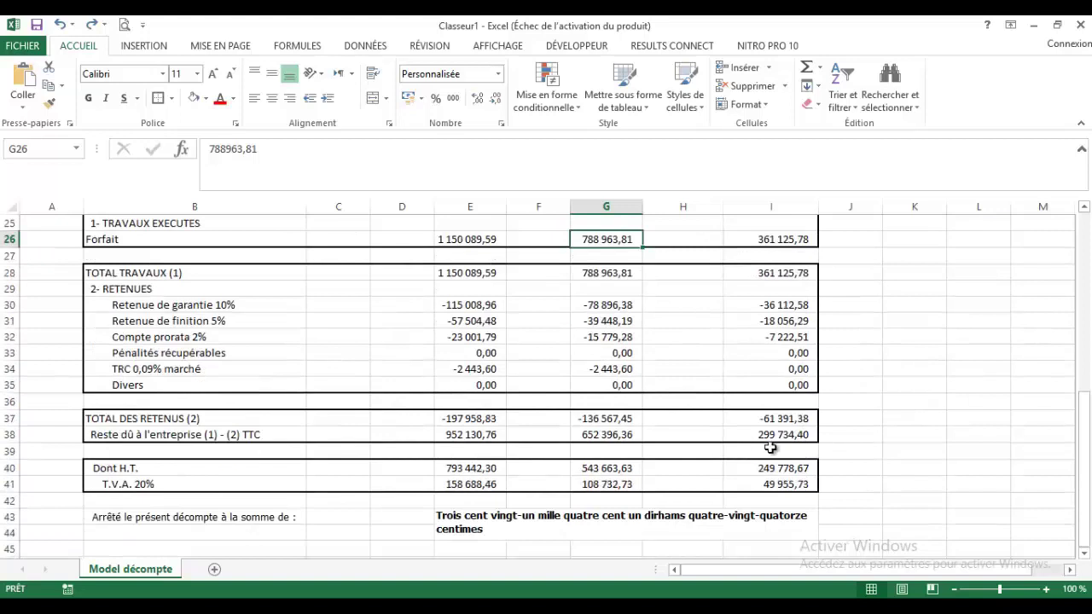